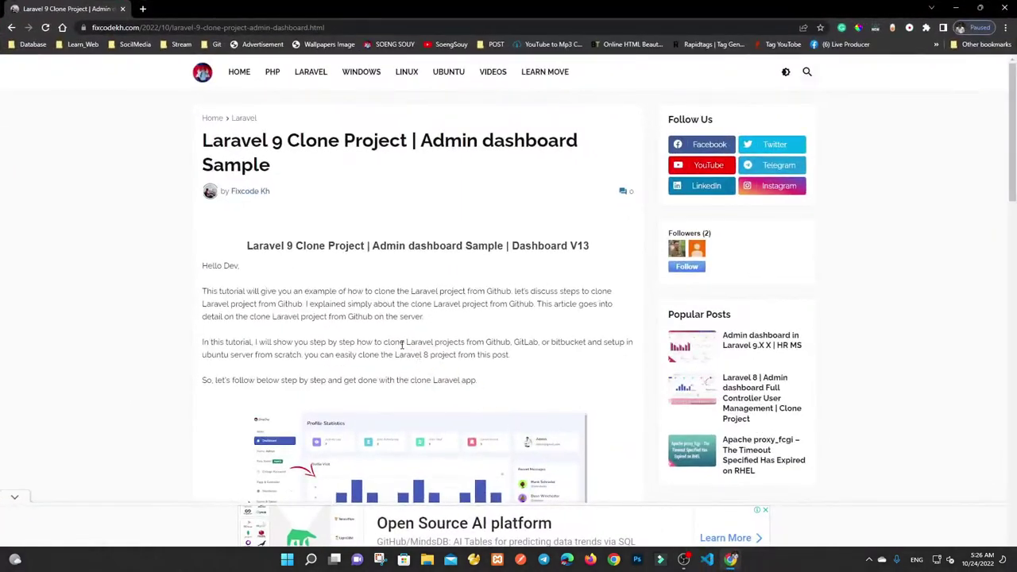
Scroll the fixcodekh article to the Git Clone code box and open its gitlab.com link in a new tab.
mouse_move(203, 140)
left_mouse_down()
mouse_move(466, 204)
mouse_move(606, 199)
left_mouse_up()
left_click(447, 164)
scroll(308, 268, "down", 1)
left_click(449, 287)
scroll(381, 296, "down", 5)
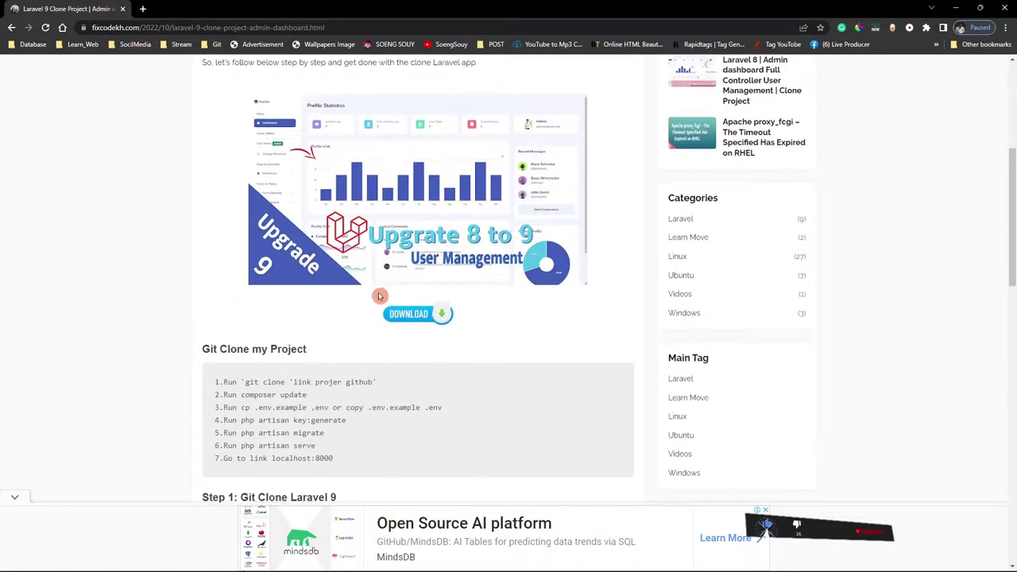
scroll(381, 296, "up", 2)
scroll(315, 330, "down", 6)
scroll(316, 330, "up", 3)
left_click_drag(205, 326, 329, 413)
left_click(470, 358)
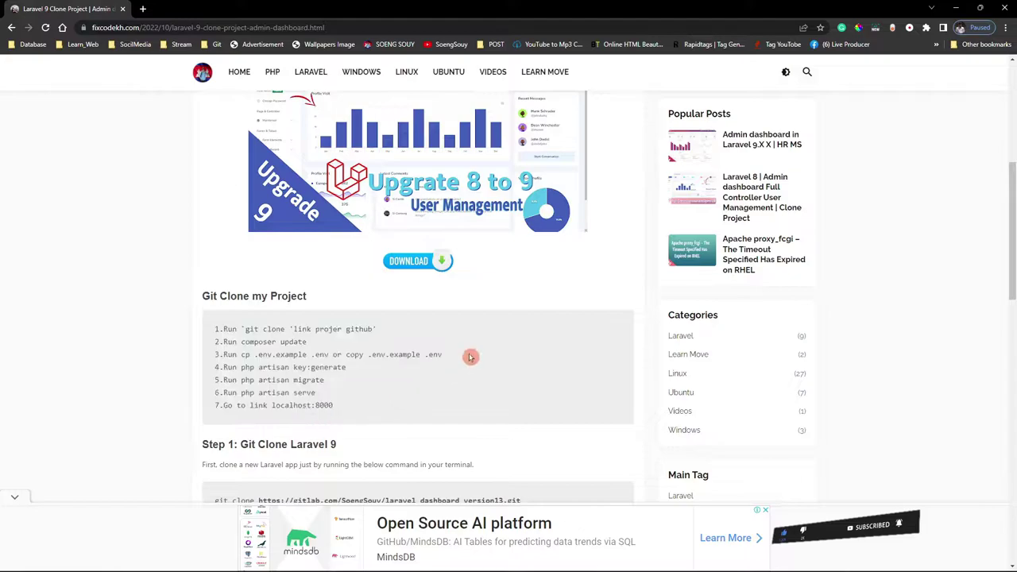
left_click(389, 501)
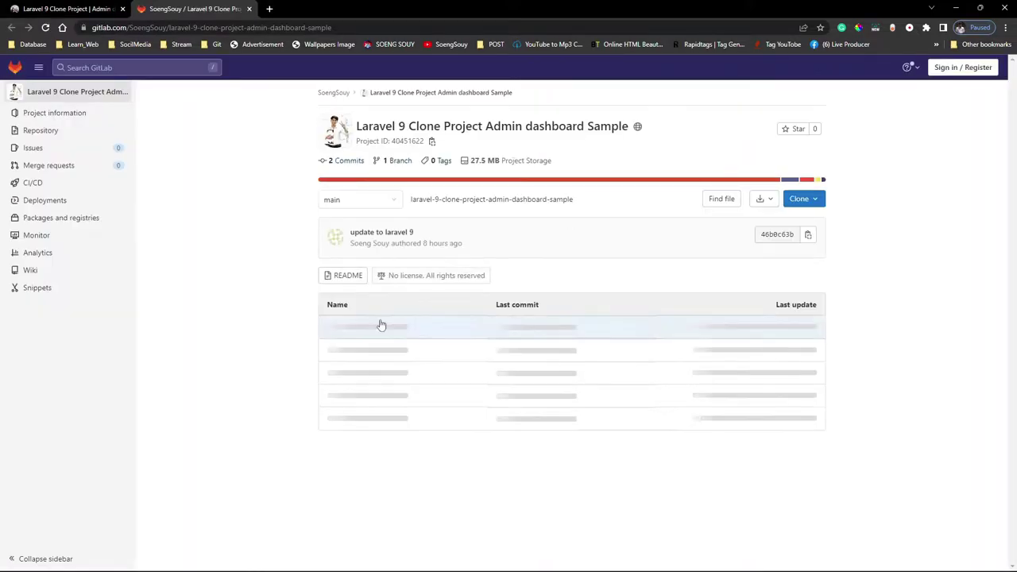
Copy the repository's HTTPS clone URL from GitLab's Clone dropdown.
left_click_drag(343, 131, 628, 139)
scroll(625, 274, "down", 2)
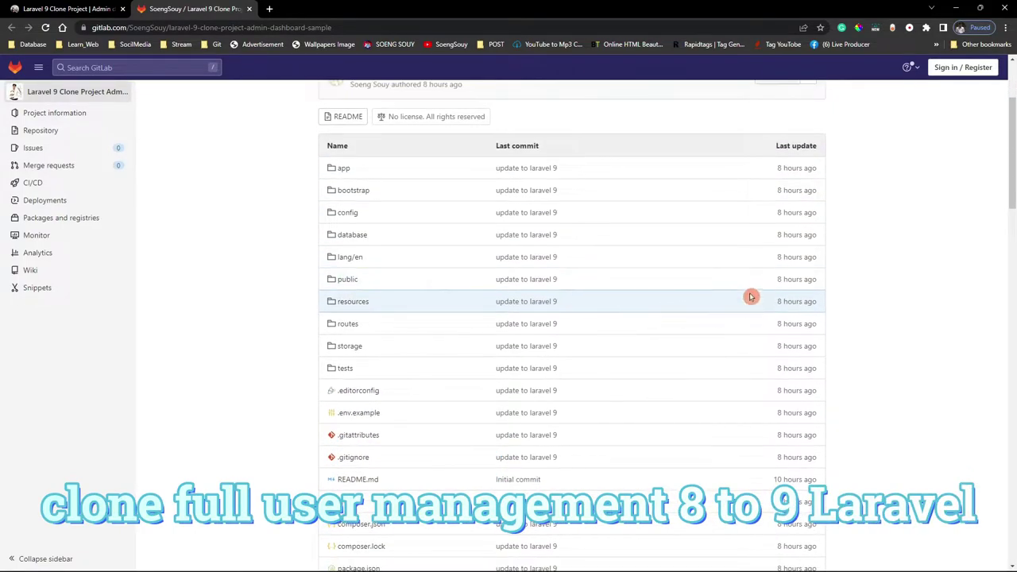
scroll(749, 297, "up", 2)
left_click(801, 200)
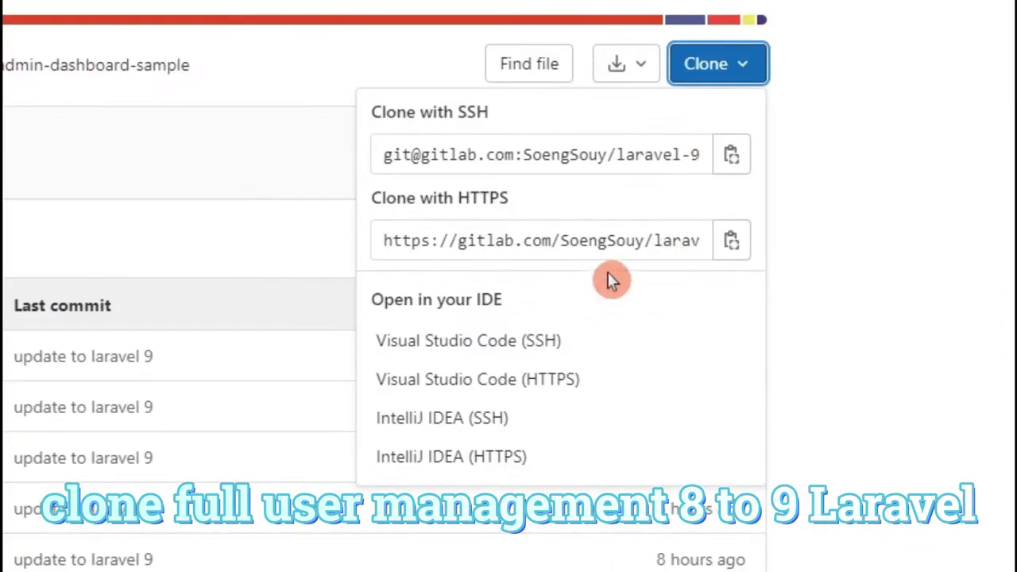
left_click(808, 276)
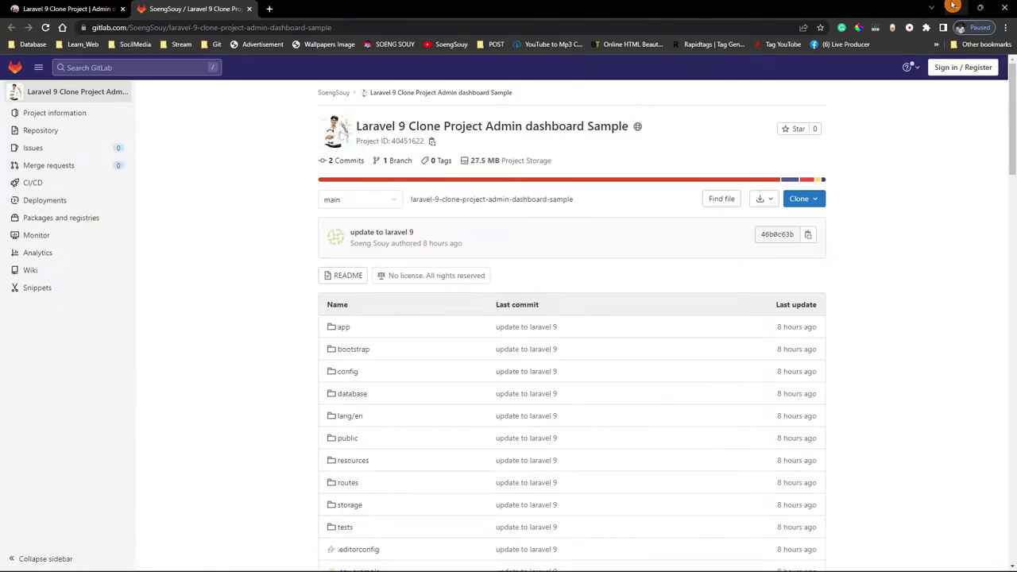
Minimize Chrome and launch Git Bash Here on the Desktop via Show more options.
left_click(936, 6)
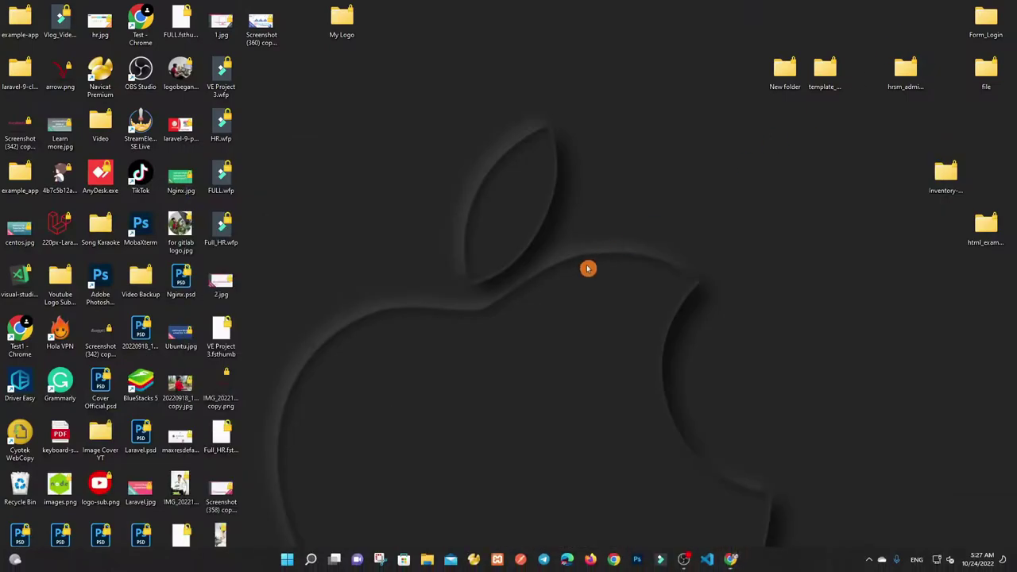
right_click(505, 355)
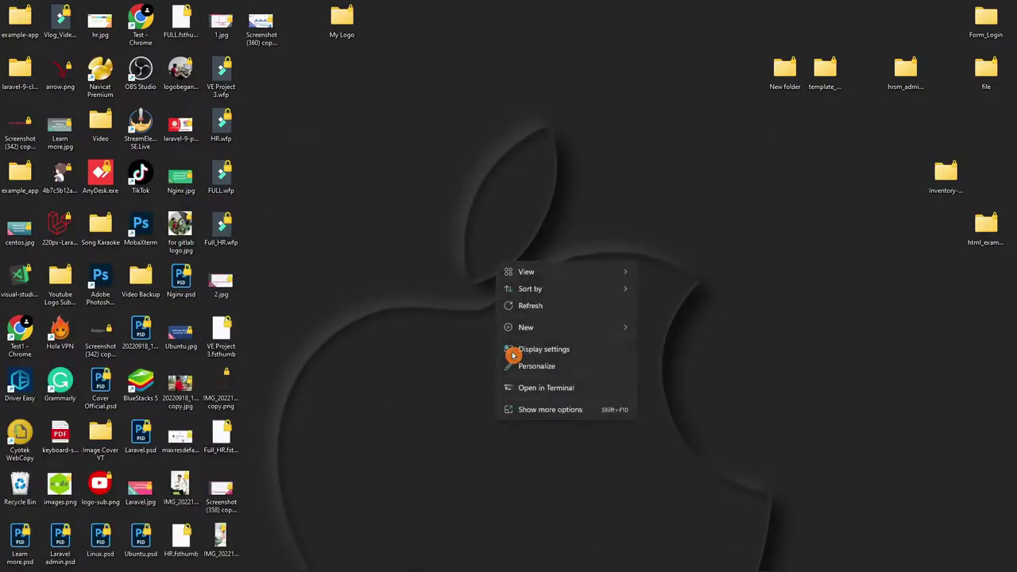
left_click(545, 410)
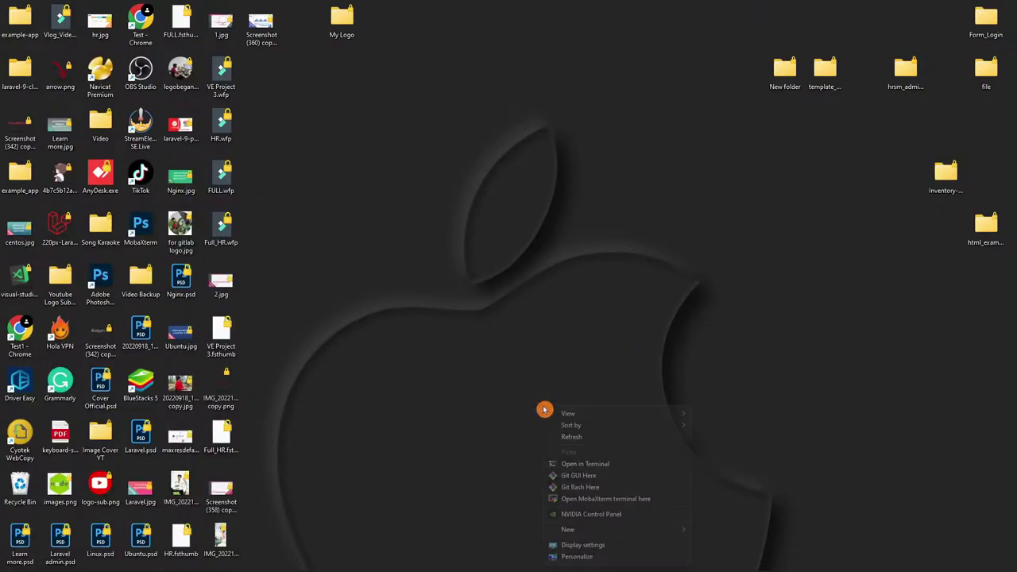
left_click(567, 486)
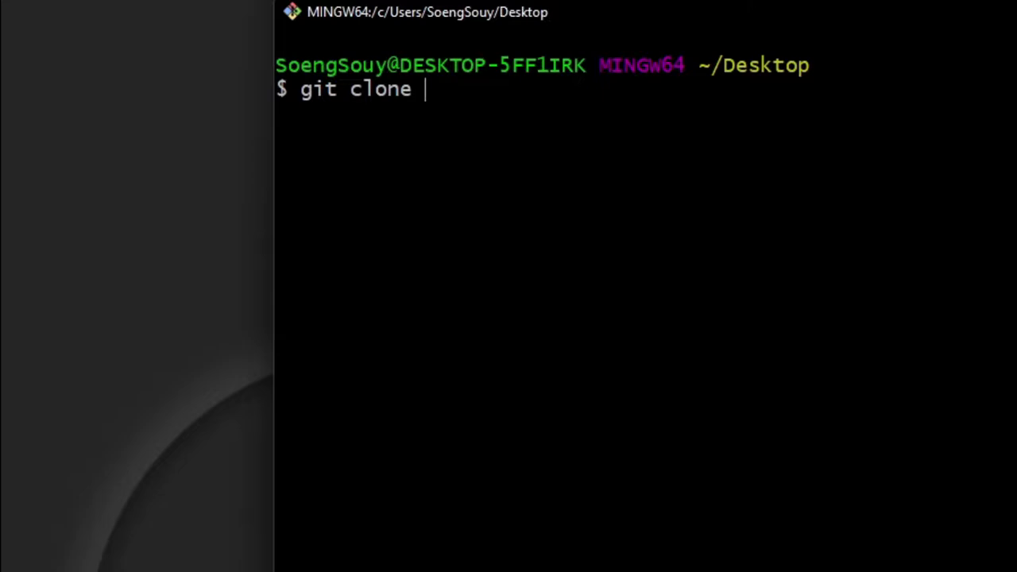
Run git clone with the pasted HTTPS repository URL.
type("git clone")
right_click(631, 202)
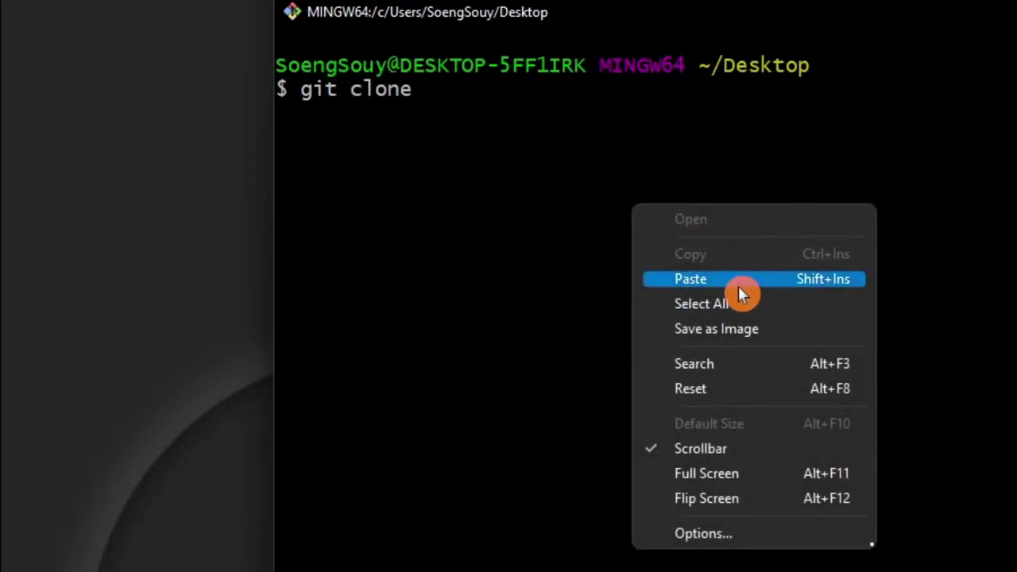
left_click(738, 286)
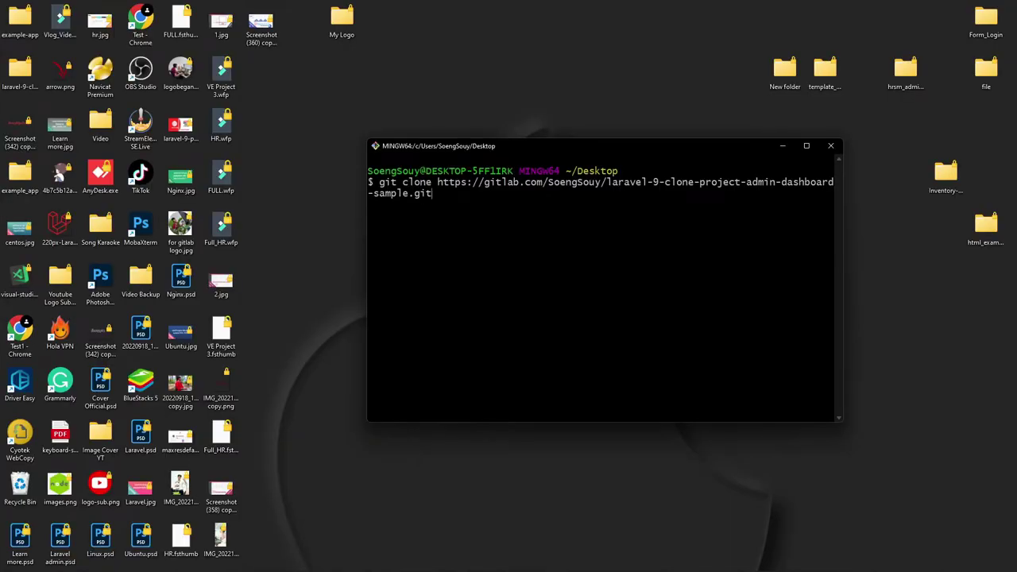
key("Return")
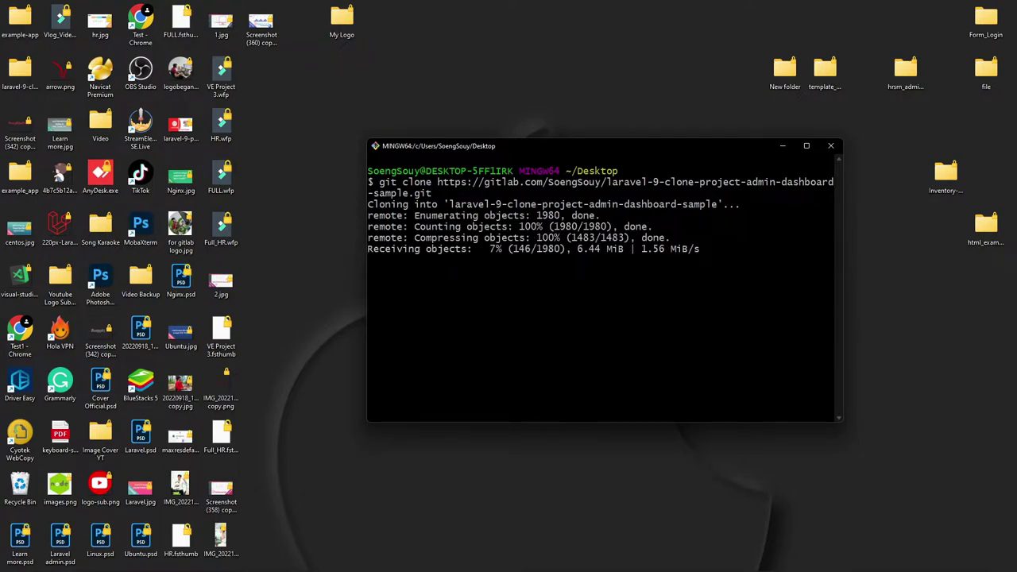
Open the cloned laravel-9-clone-project-admin-dashboard-sample folder in Explorer and close Git Bash.
mouse_move(20, 70)
left_mouse_down()
mouse_move(87, 223)
mouse_move(308, 329)
mouse_move(297, 331)
mouse_move(333, 282)
left_mouse_up()
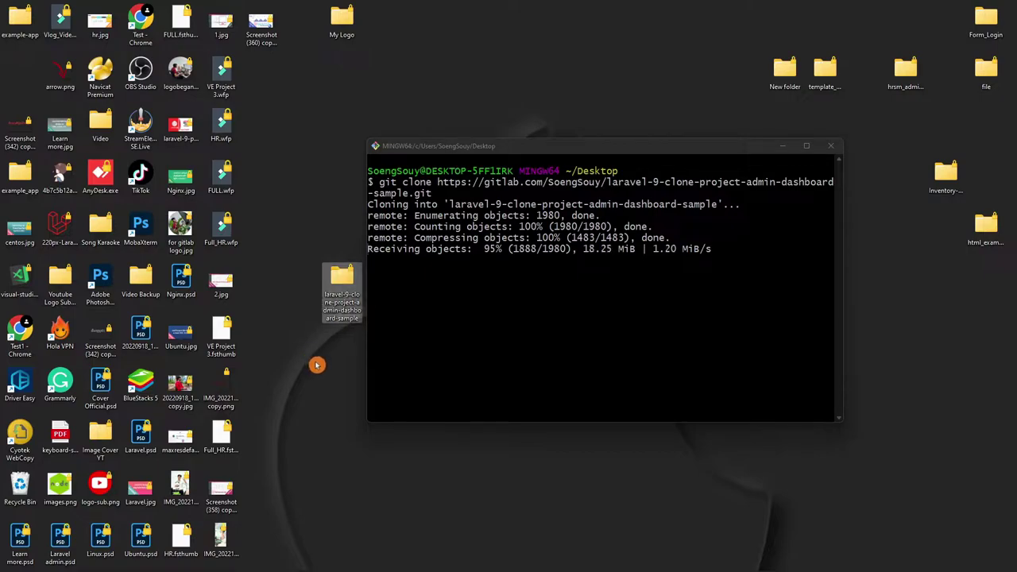
double_click(338, 283)
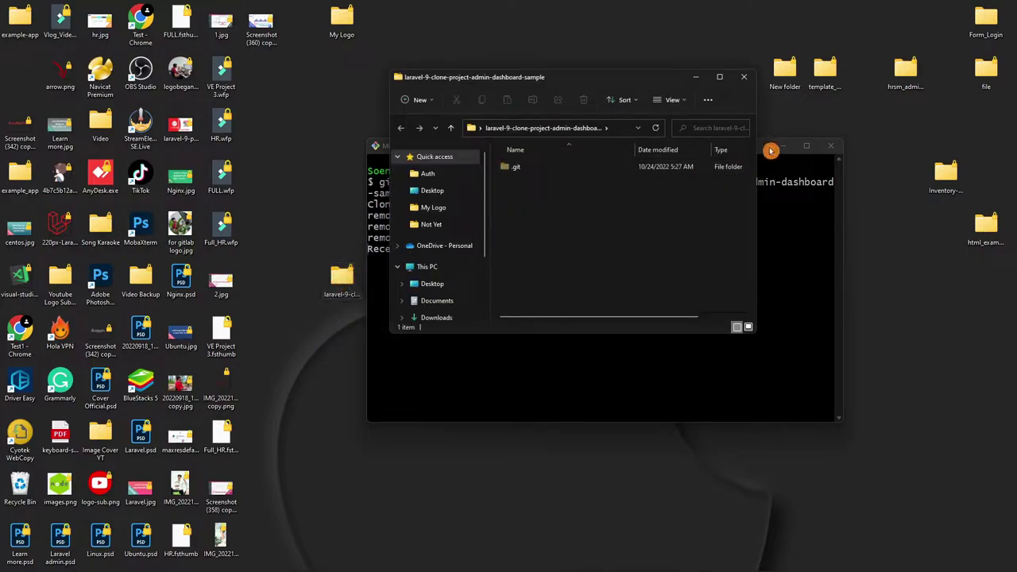
mouse_move(634, 85)
left_mouse_down()
mouse_move(500, 261)
mouse_move(676, 379)
mouse_move(657, 325)
left_mouse_up()
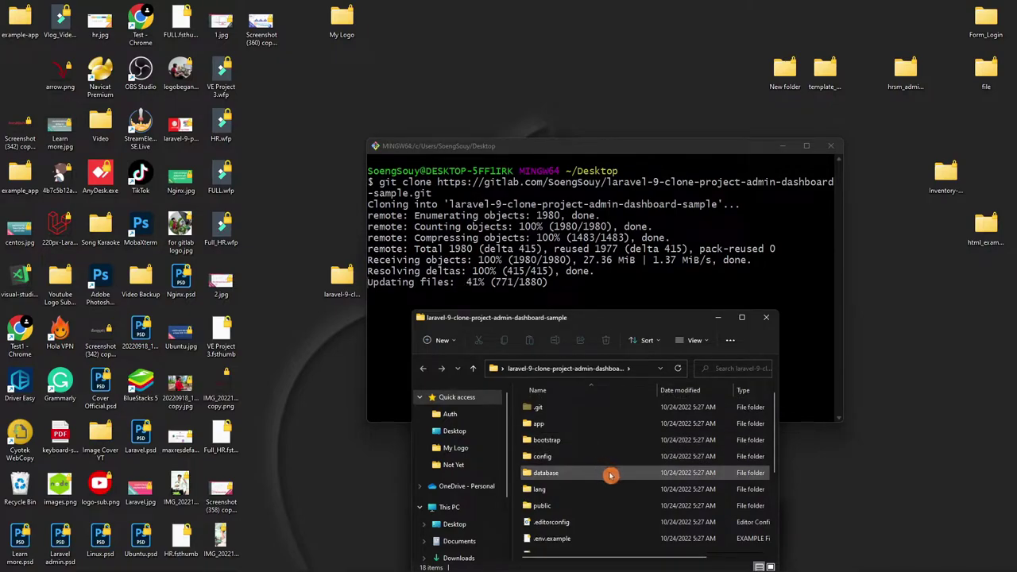
mouse_move(618, 318)
left_mouse_down()
mouse_move(605, 403)
mouse_move(583, 404)
mouse_move(594, 450)
left_mouse_up()
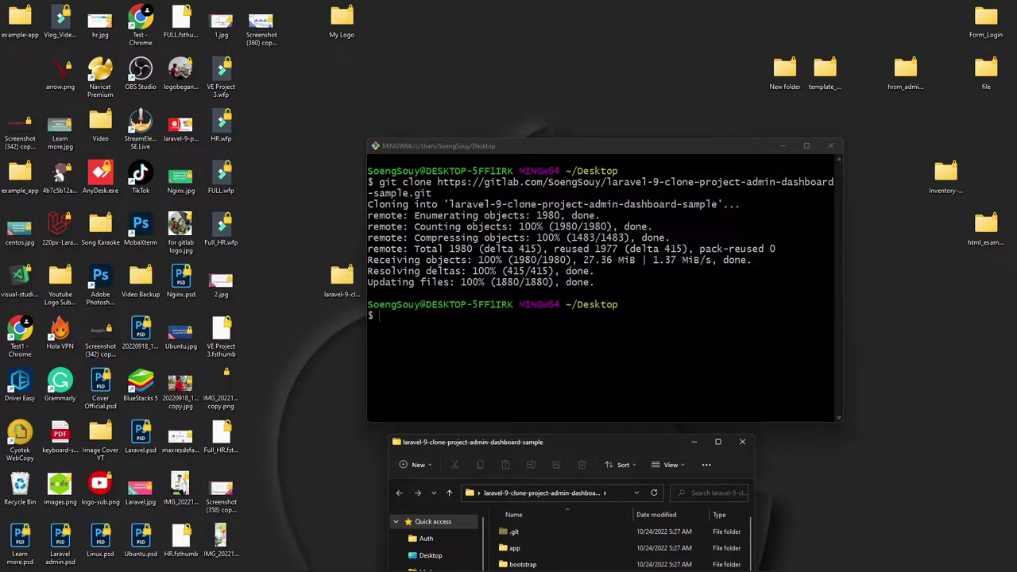
left_click_drag(604, 288, 350, 142)
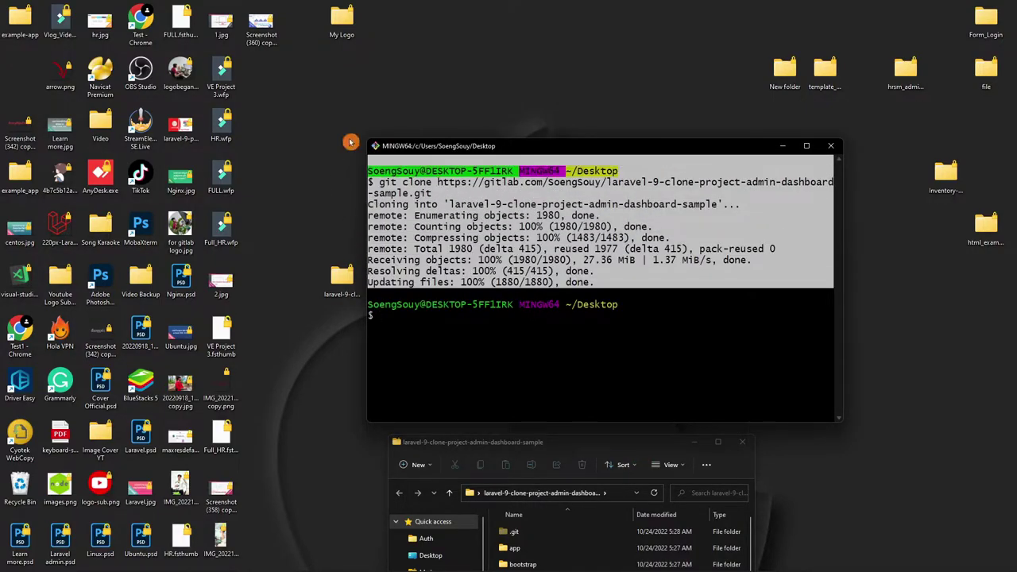
left_click(830, 146)
left_click_drag(620, 443, 647, 141)
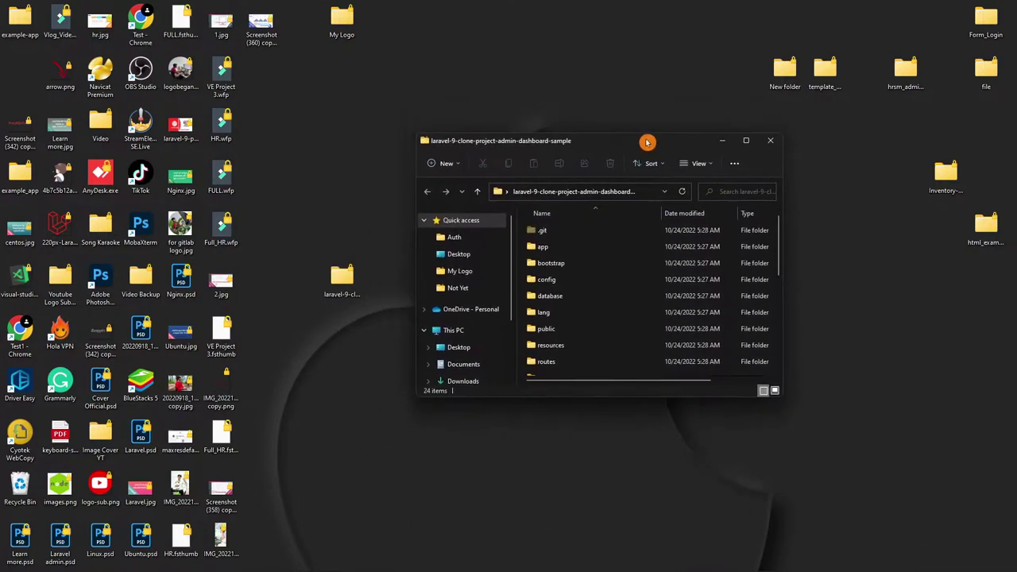
Maximize the project folder window and start Git Bash Here inside it.
left_click(745, 140)
left_click_drag(222, 522, 245, 92)
left_click(532, 327)
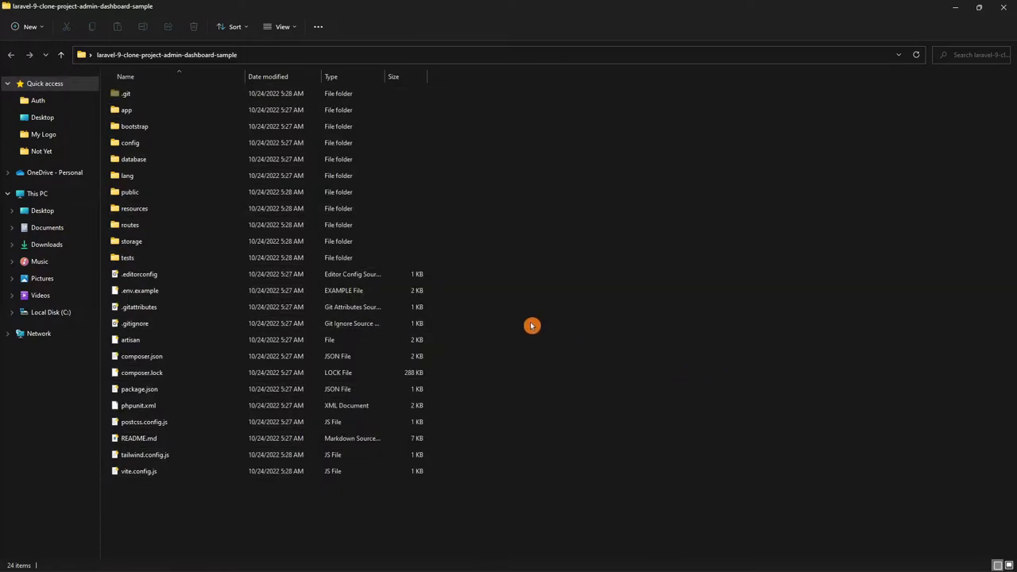
right_click(532, 328)
left_click(580, 452)
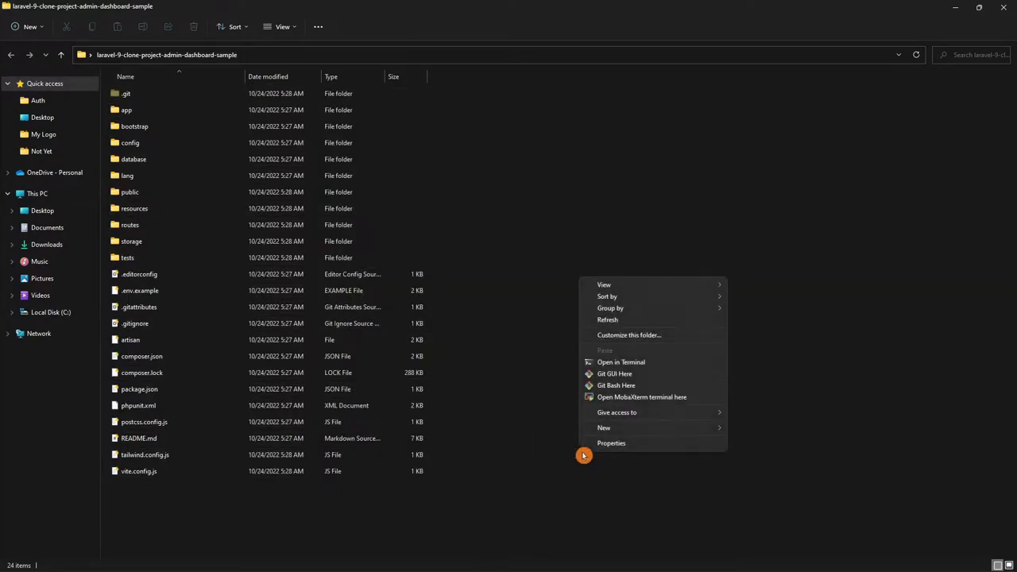
left_click(616, 386)
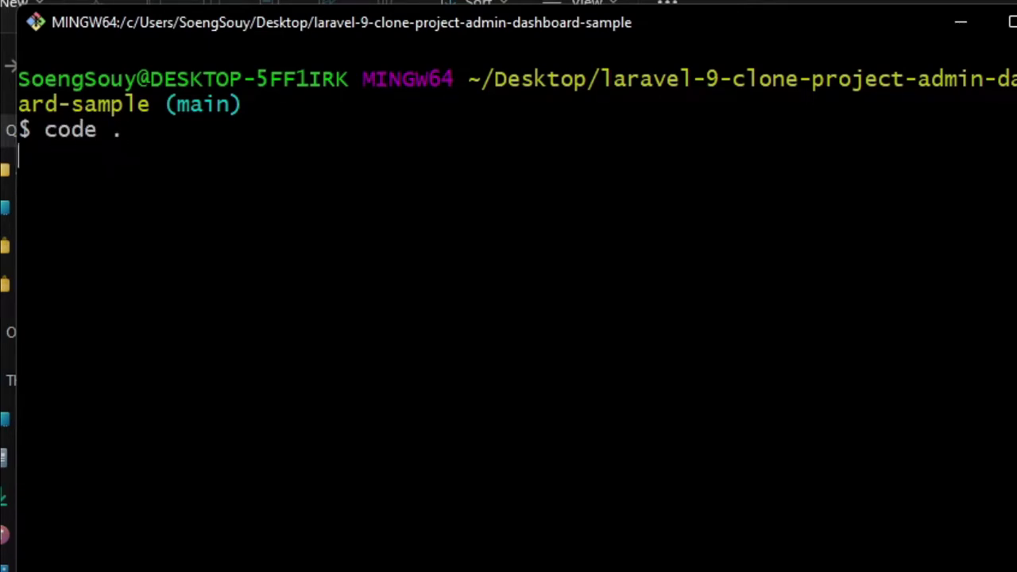
Run 'code .' to open the project in VS Code, close the welcome page, and start a new terminal.
key("Return")
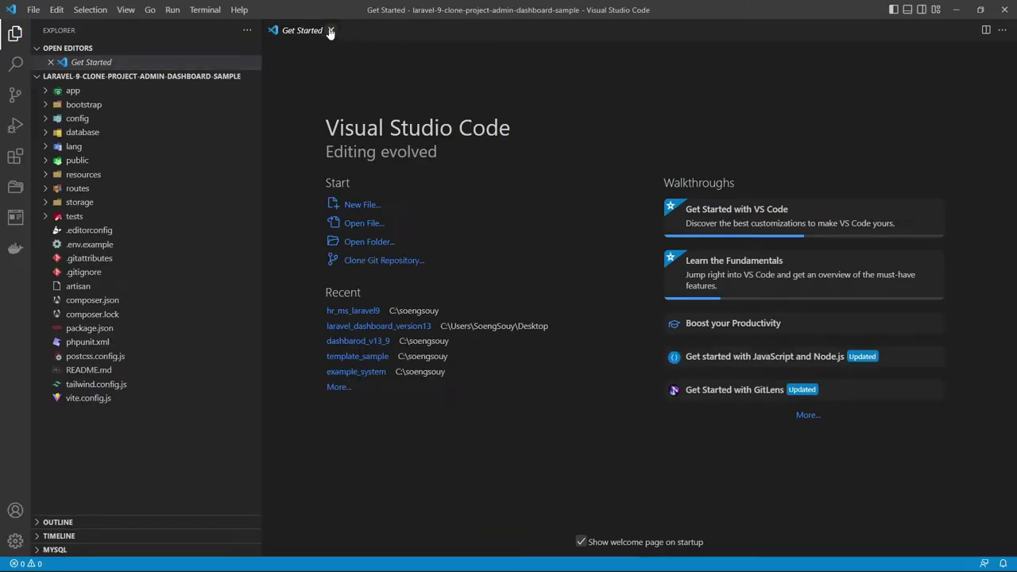
left_click(330, 30)
left_click(204, 10)
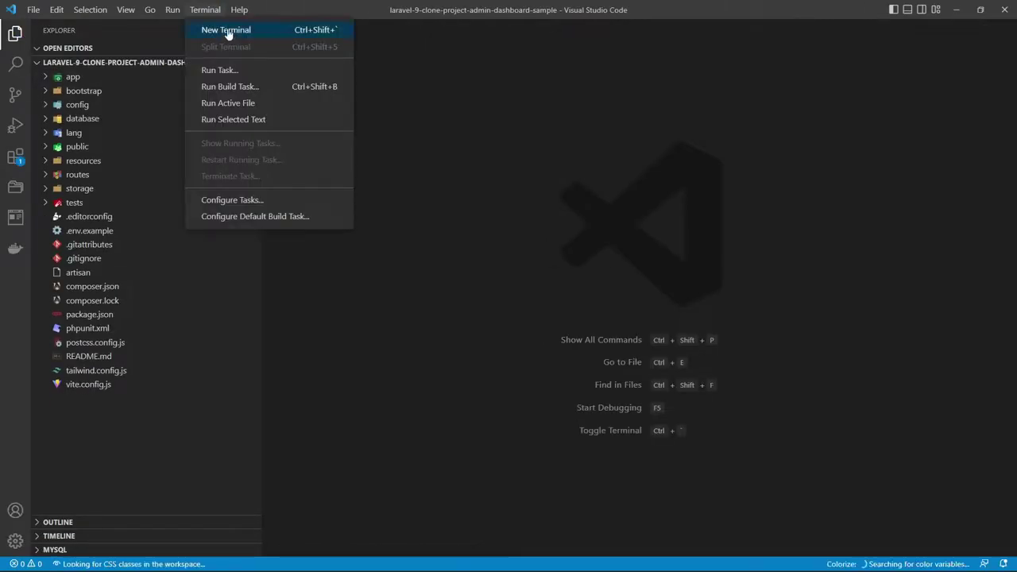
left_click(228, 30)
left_click(273, 308)
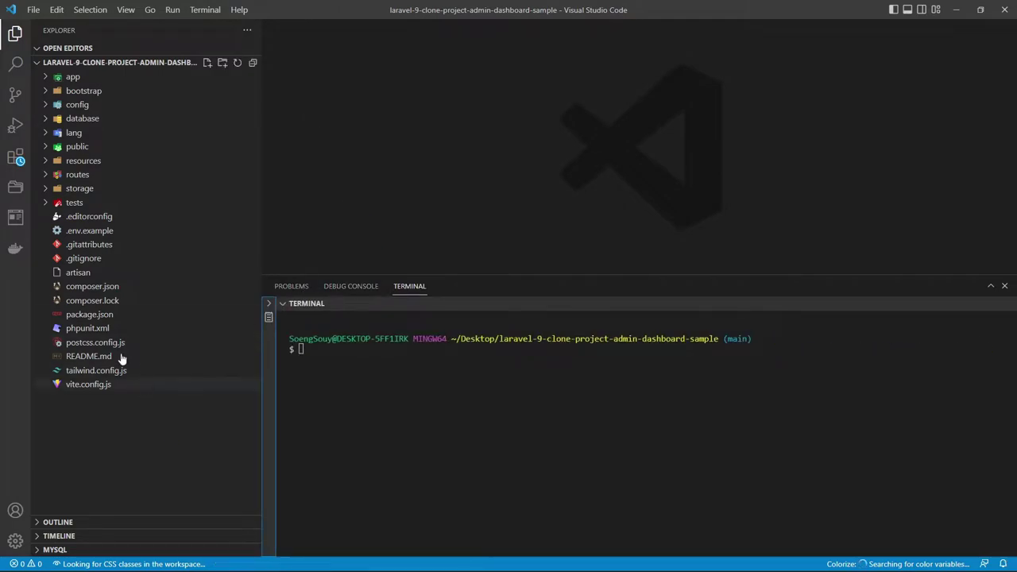
Open .env.example, select all its text, then return to Chrome.
left_click(99, 230)
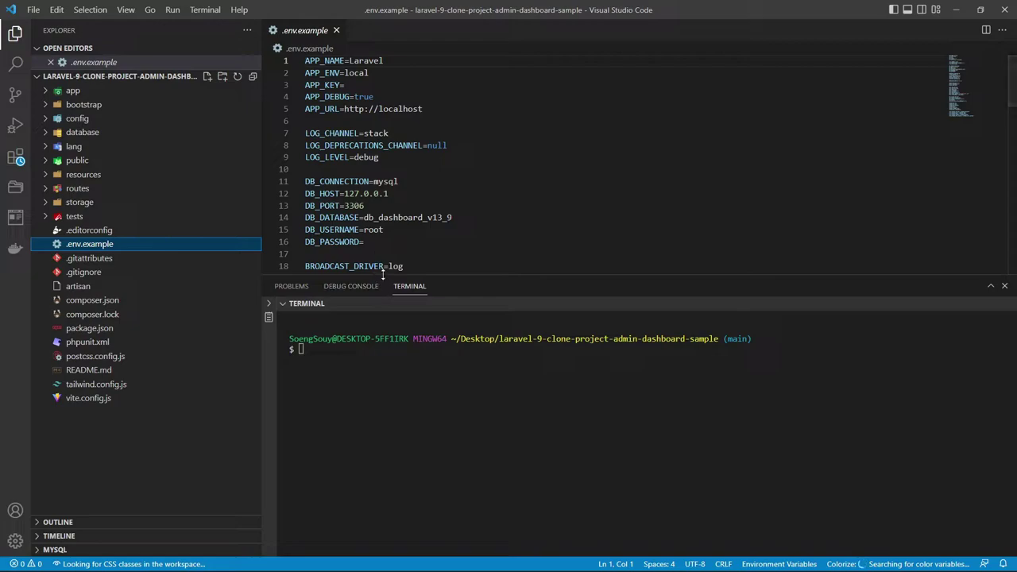
left_click_drag(389, 277, 390, 391)
scroll(374, 337, "down", 13)
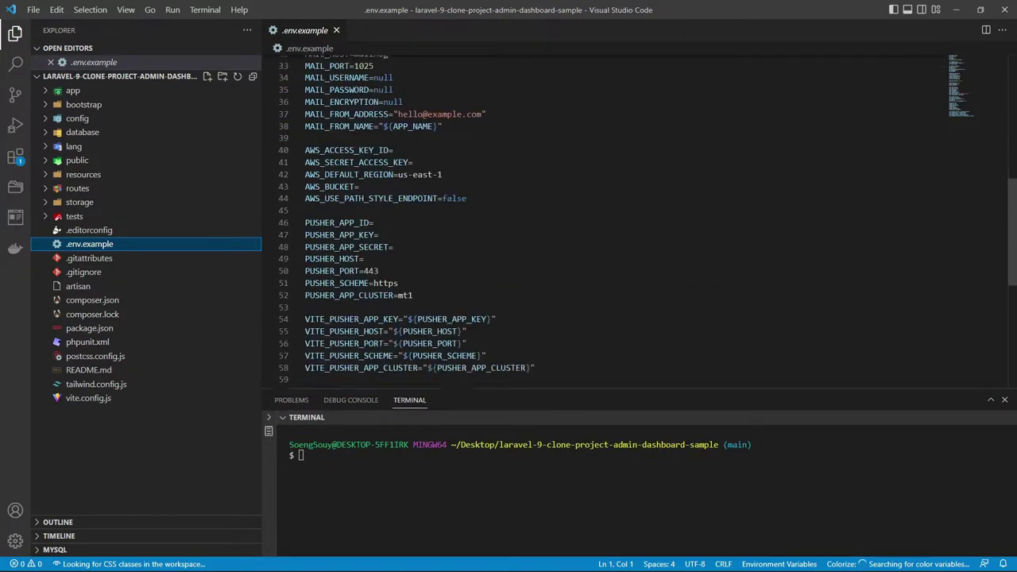
scroll(373, 338, "up", 1)
key("ctrl+a")
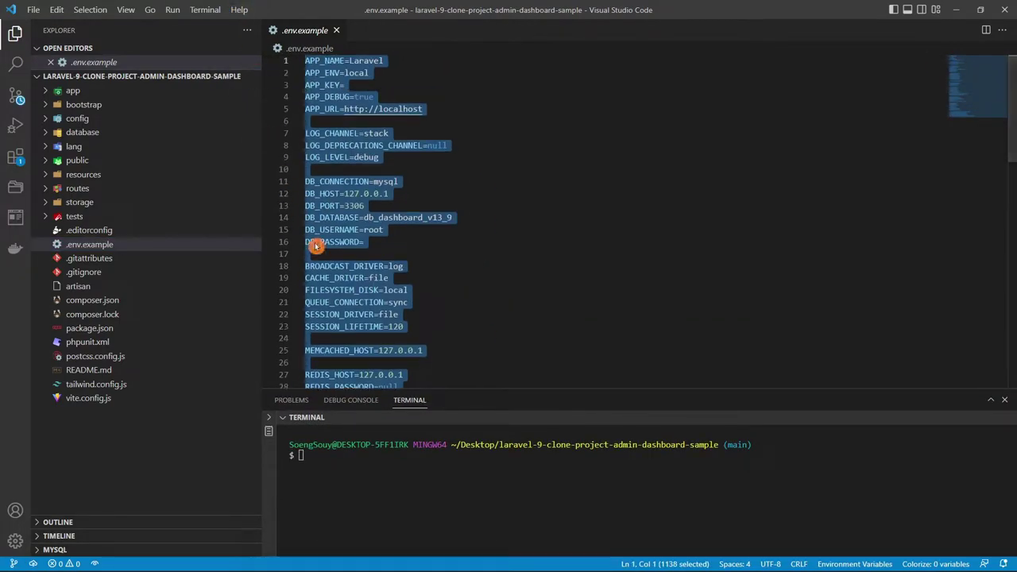
left_click(96, 244)
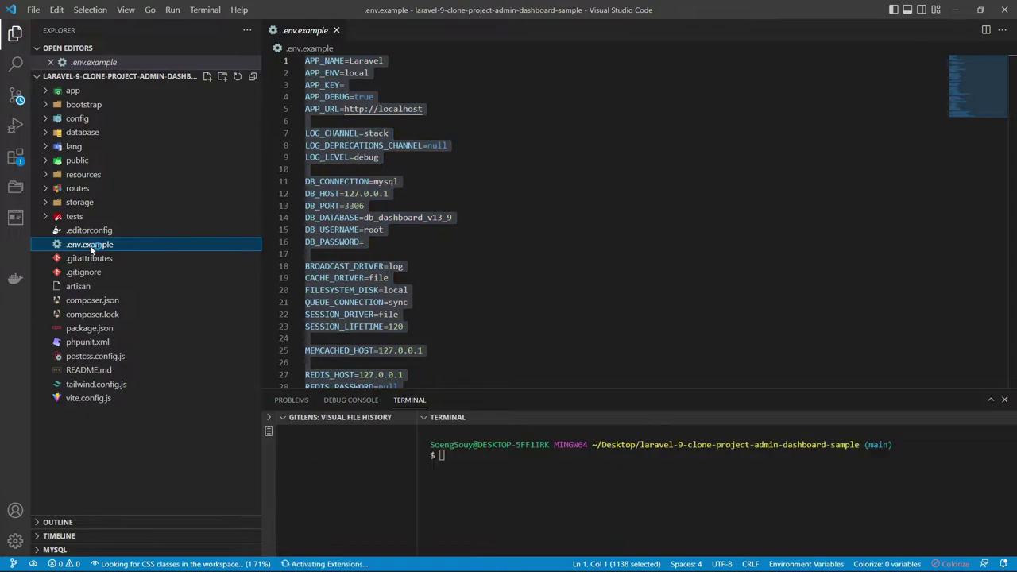
left_click(282, 421)
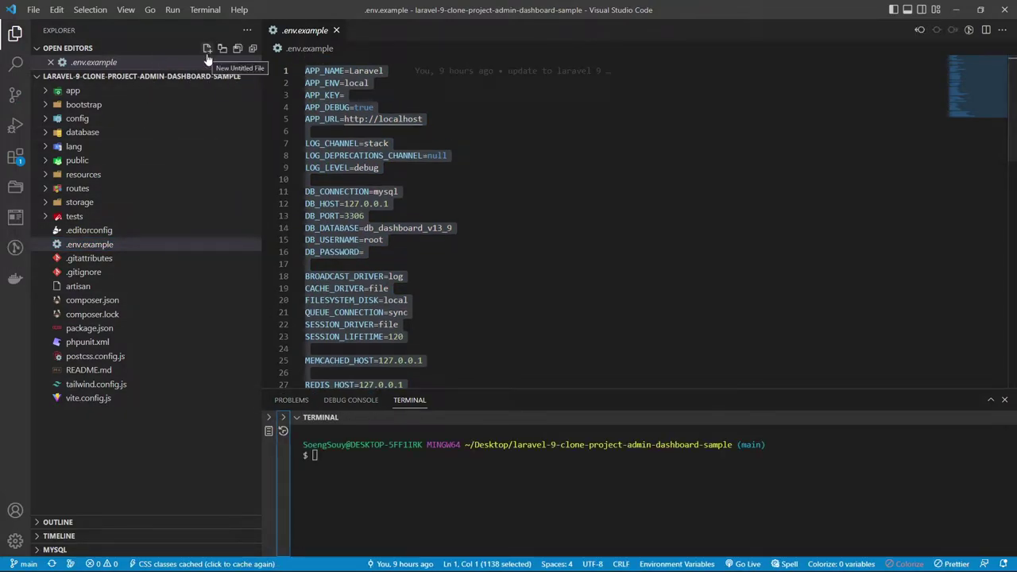
mouse_move(347, 550)
left_click(718, 559)
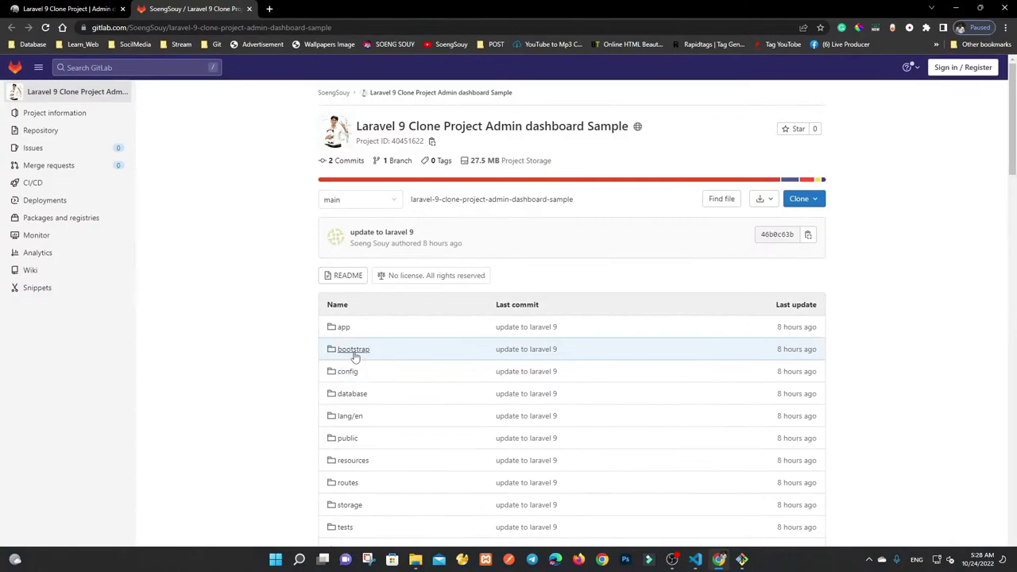
On the fixcodekh post, select the 'composer update' command and the .env.example-to-.env copy step.
left_click(95, 9)
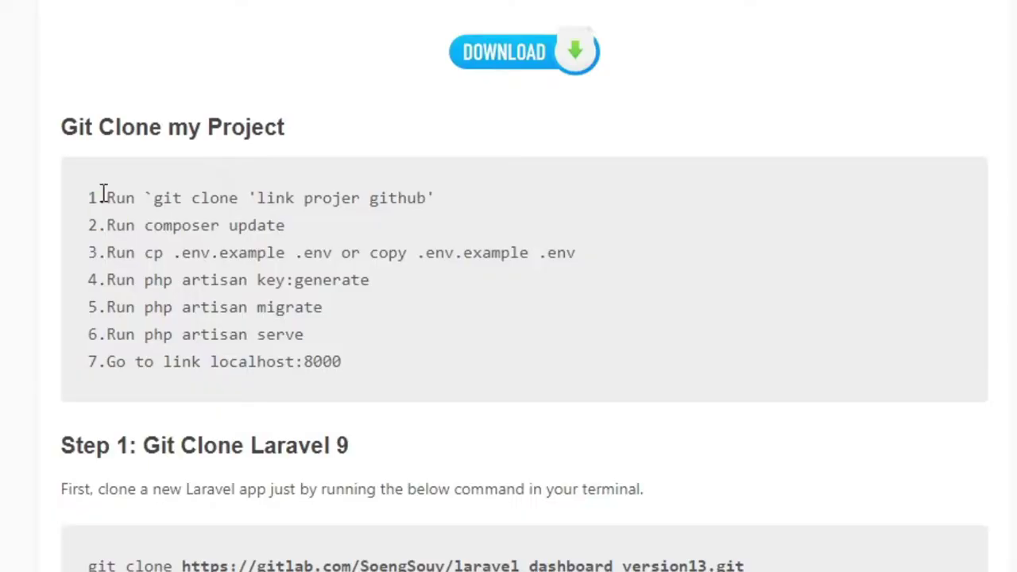
left_click_drag(216, 328, 242, 344)
left_click_drag(148, 230, 438, 225)
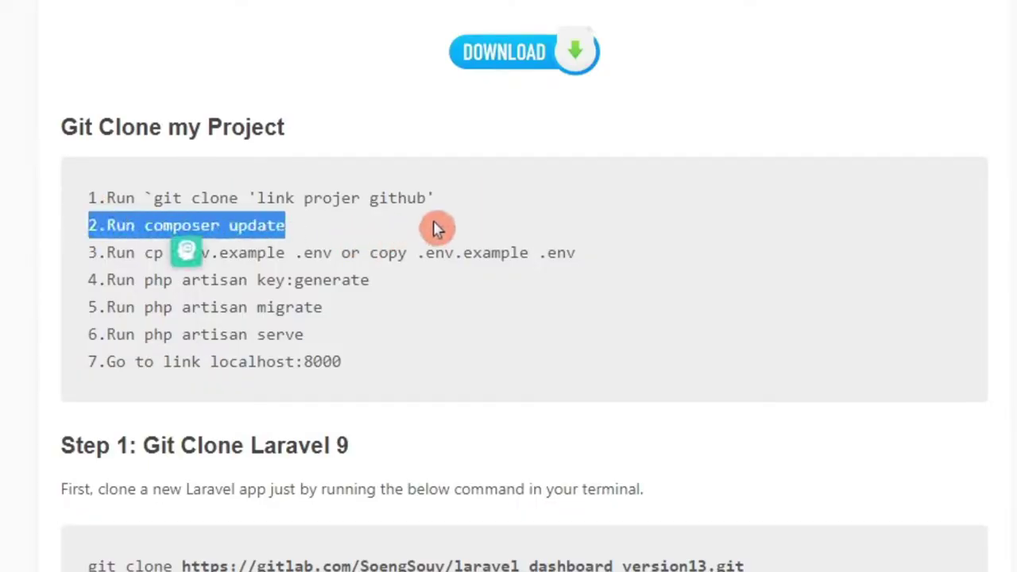
left_click(390, 341)
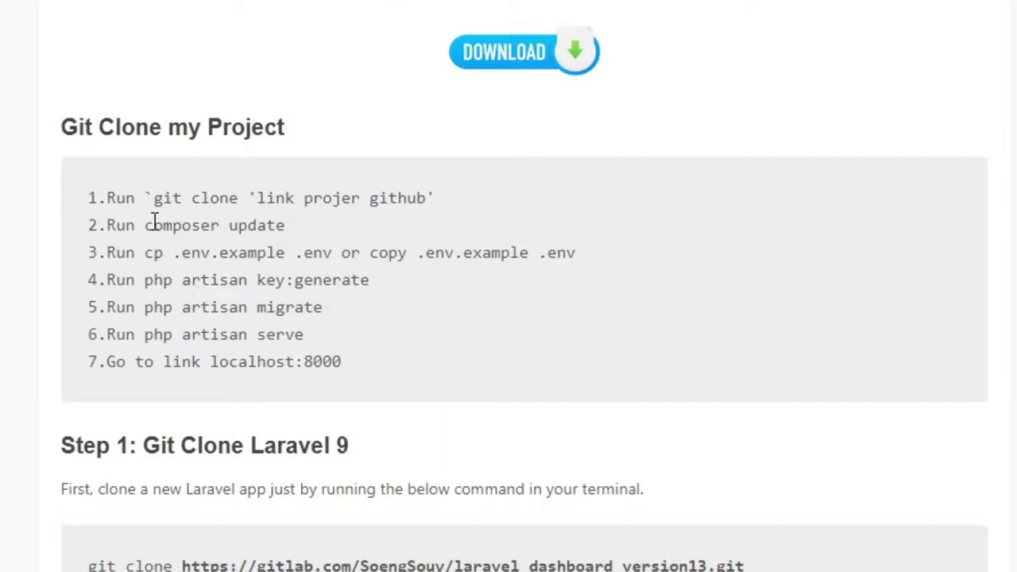
left_click_drag(163, 228, 315, 238)
key("ctrl+c")
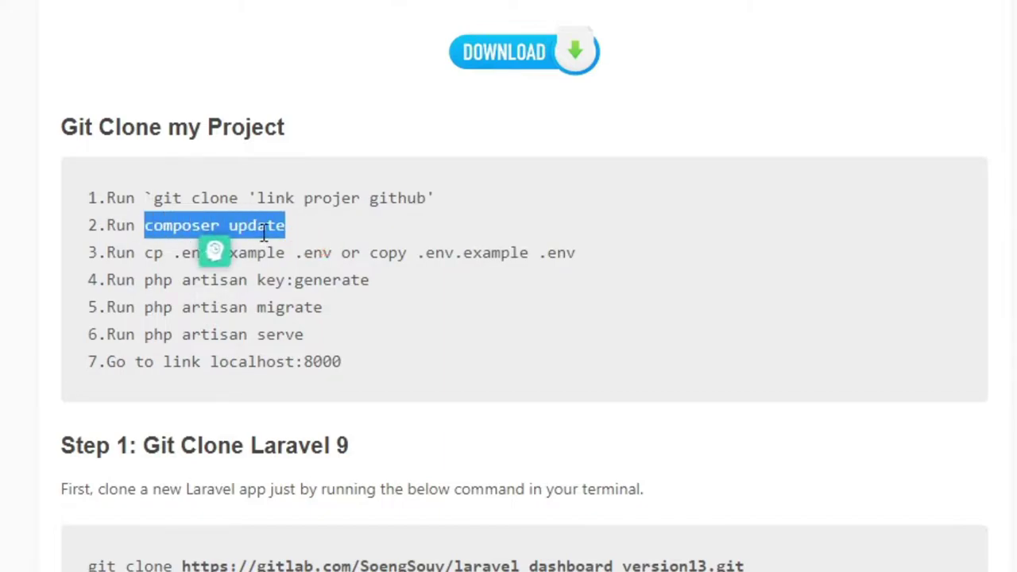
left_click(432, 305)
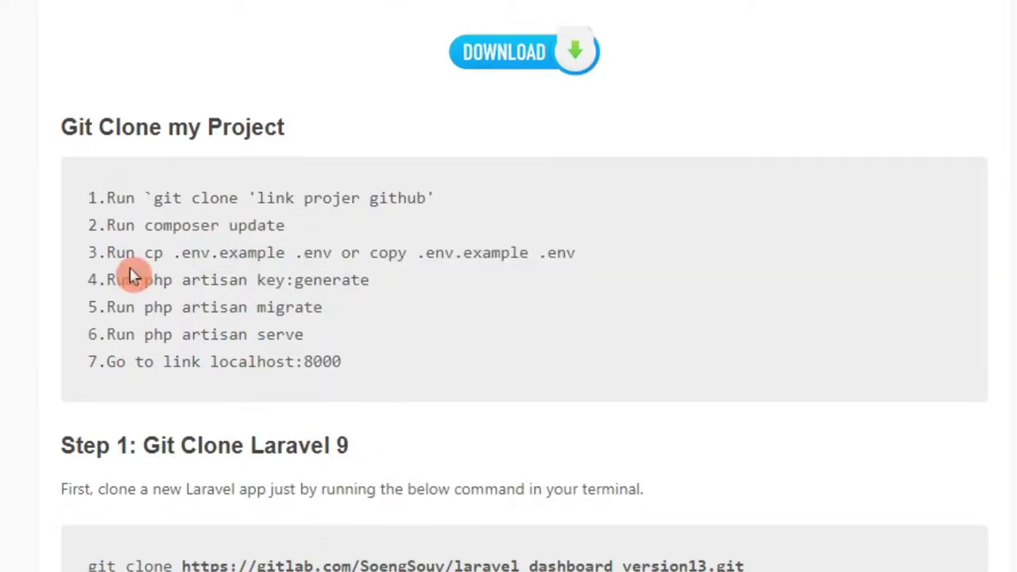
left_click_drag(108, 253, 643, 264)
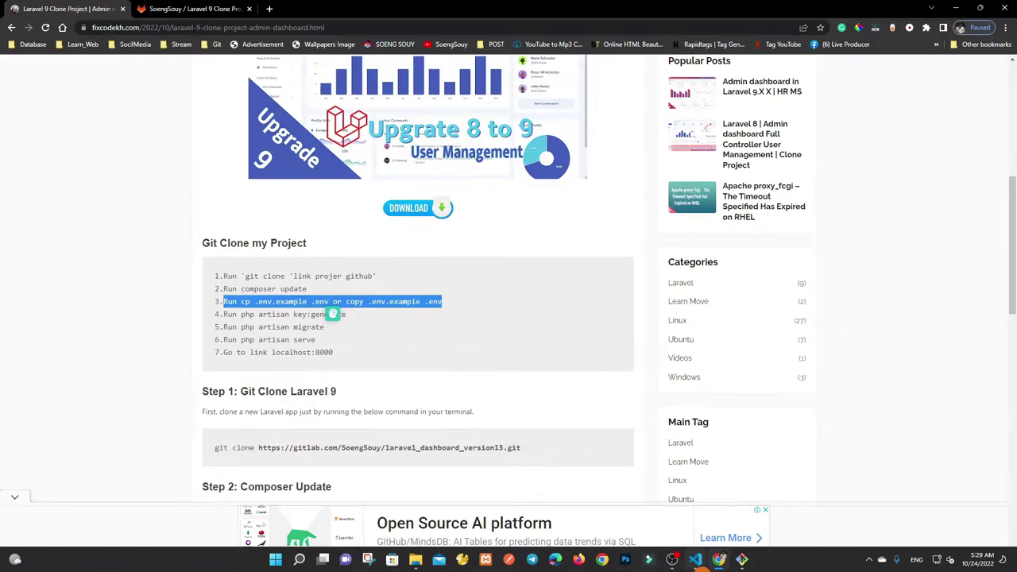
Paste and run composer update in the VS Code terminal, enlarging the panel.
left_click(695, 559)
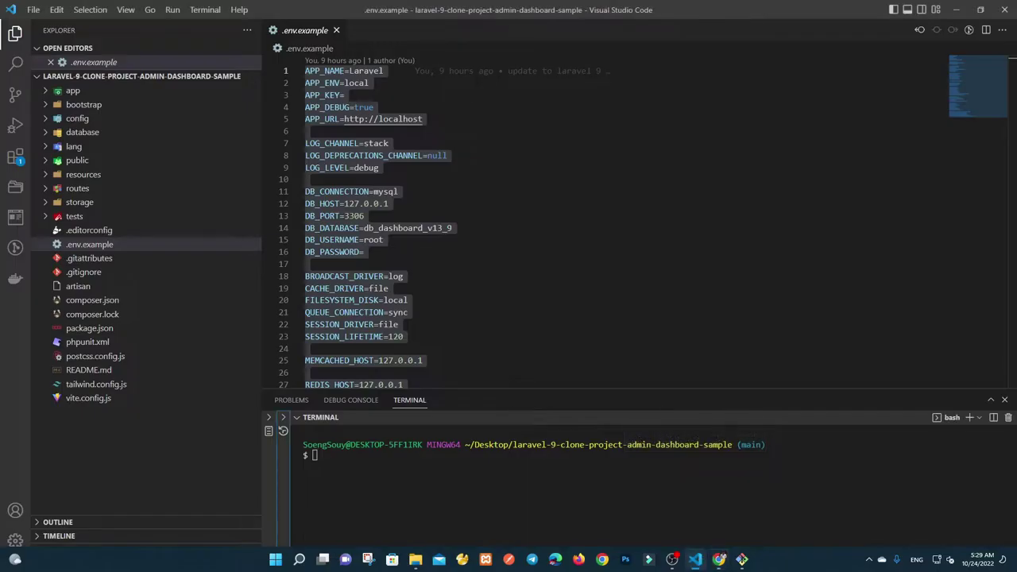
key("ctrl+v")
key("Return")
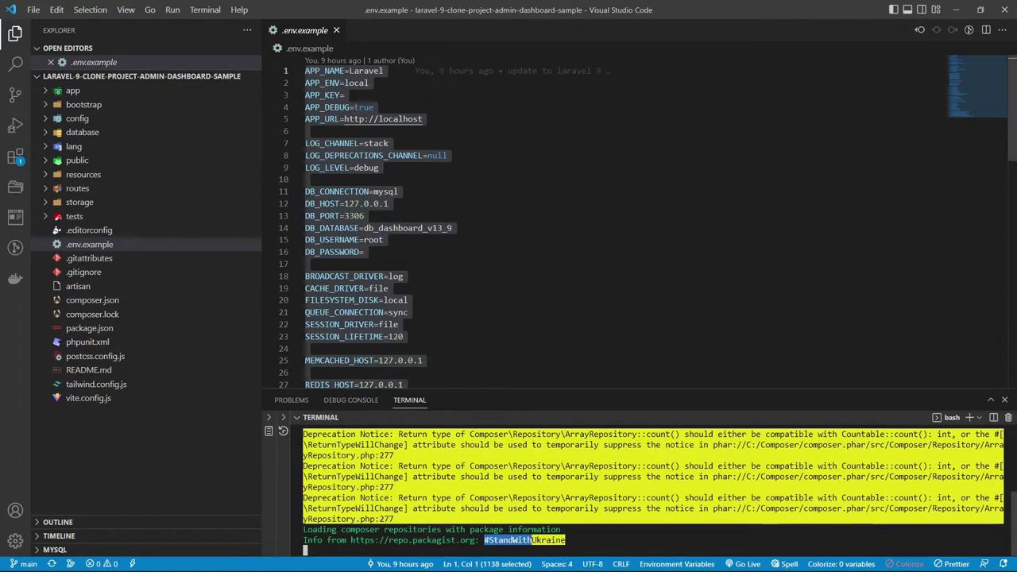
left_click_drag(547, 399, 547, 288)
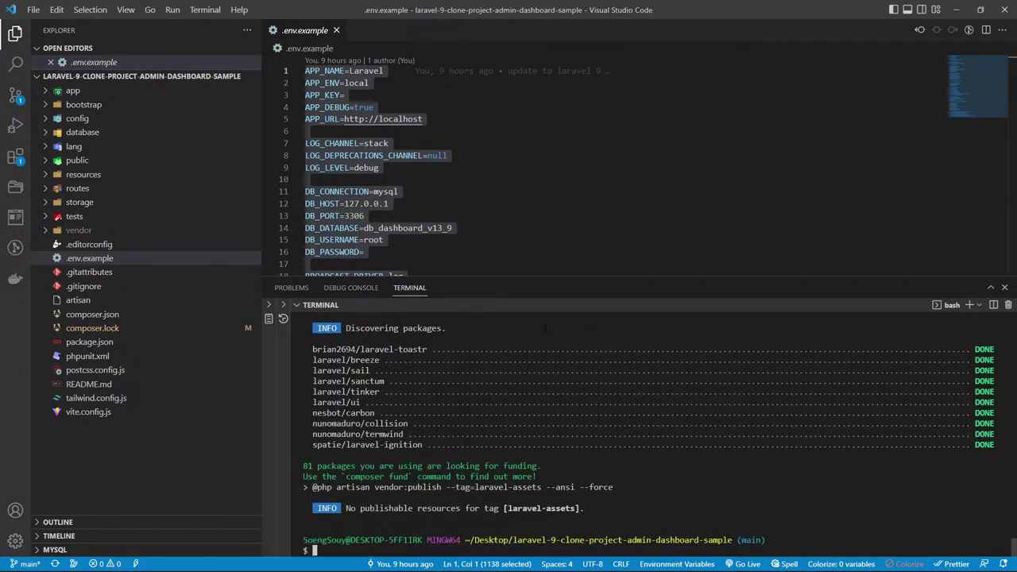
Review the discovered packages after completion and clear the terminal with Ctrl+L.
left_click(299, 363)
left_click_drag(312, 347, 1004, 450)
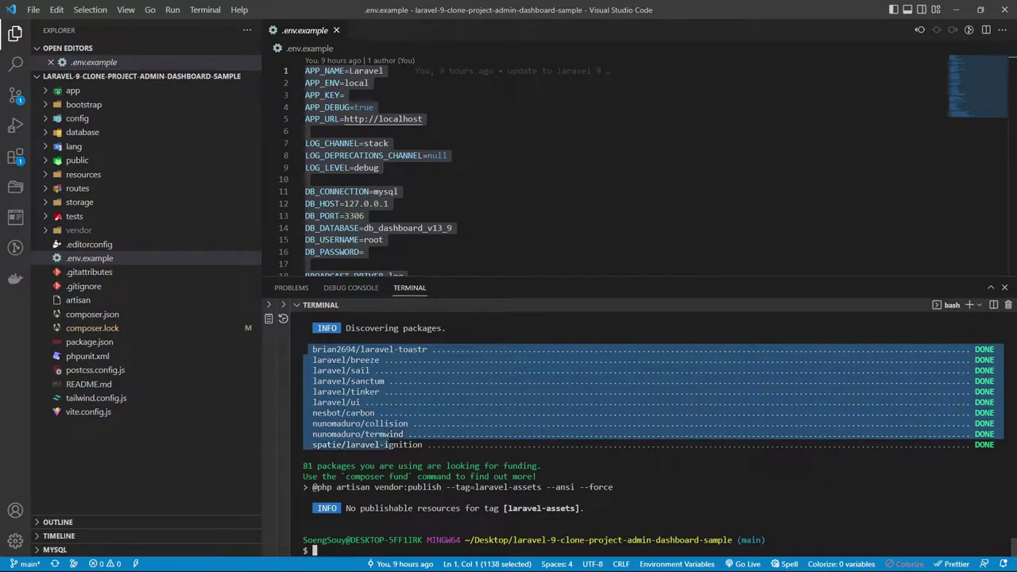
left_click(1004, 450)
key("ctrl+l")
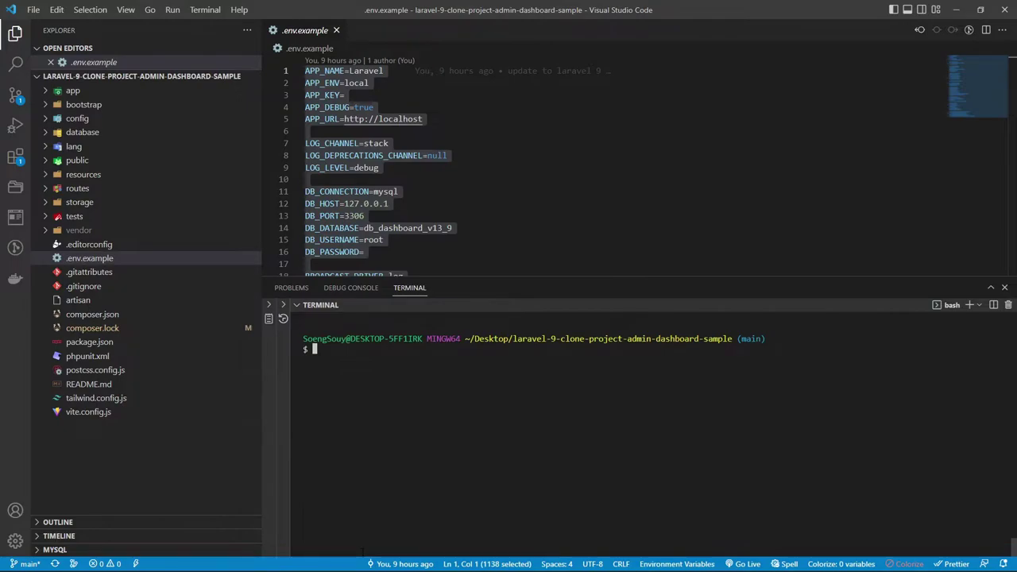
Check the blog's step for copying .env.example to .env.
mouse_move(456, 567)
left_click(727, 567)
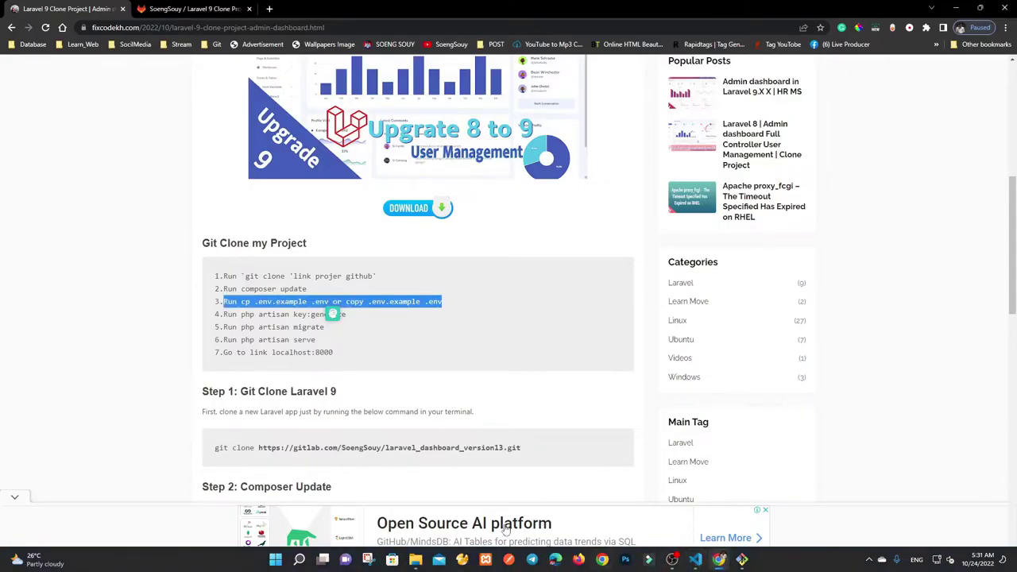
left_click(249, 299)
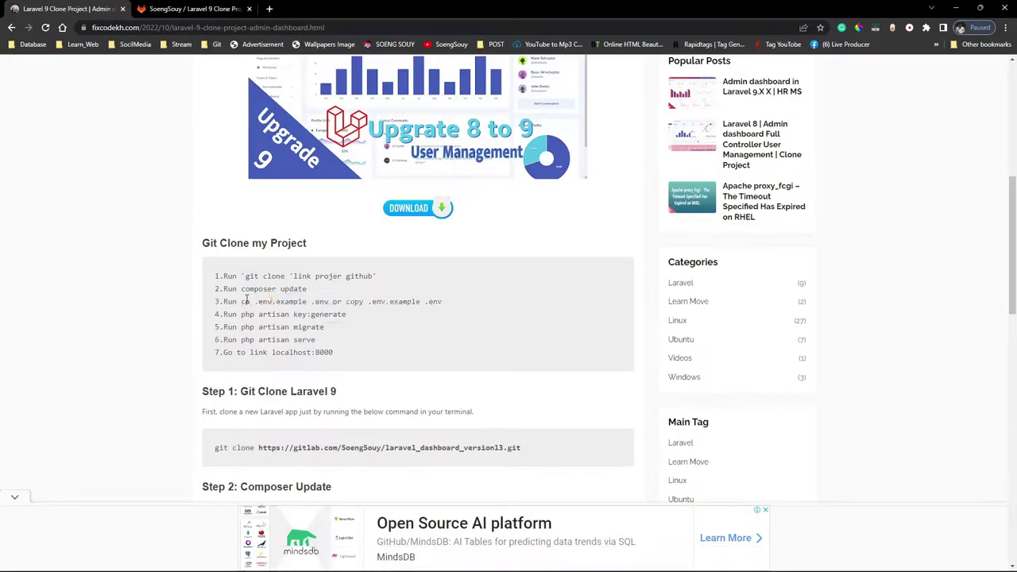
left_click(346, 302)
left_click_drag(370, 301, 266, 302)
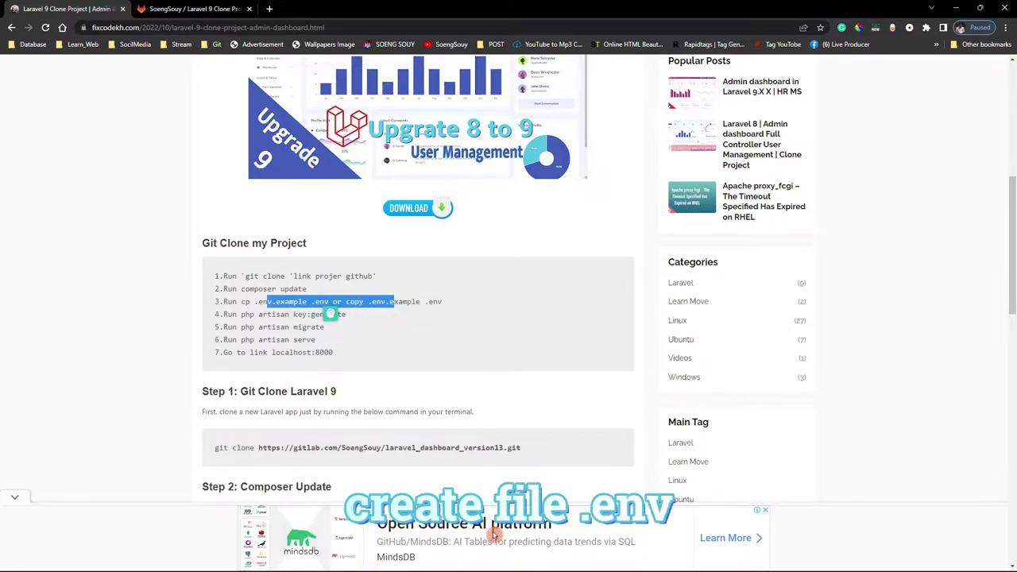
Create a new .env file in the project root in VS Code.
key("super")
left_click(693, 563)
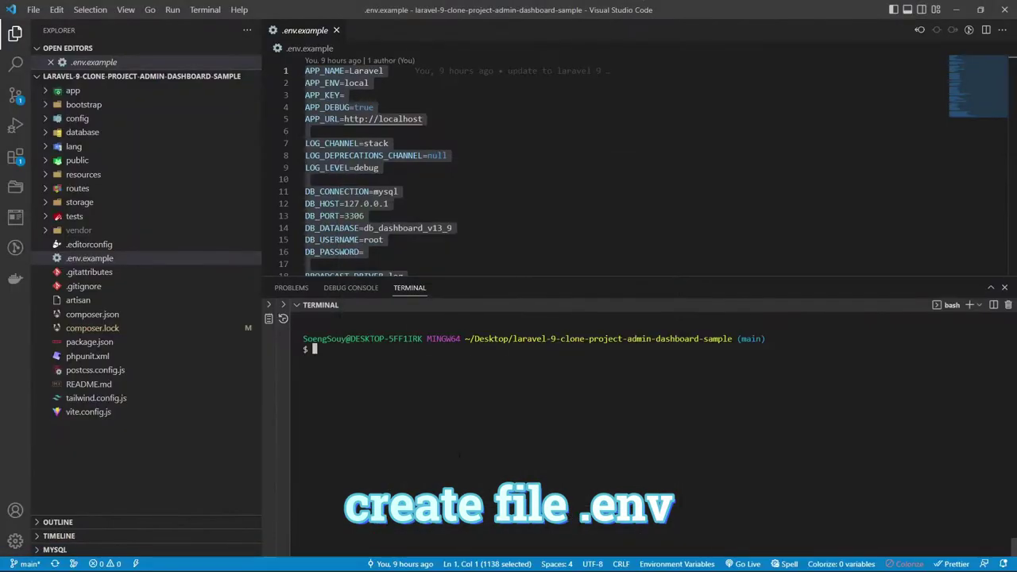
left_click(383, 239)
left_click(89, 258)
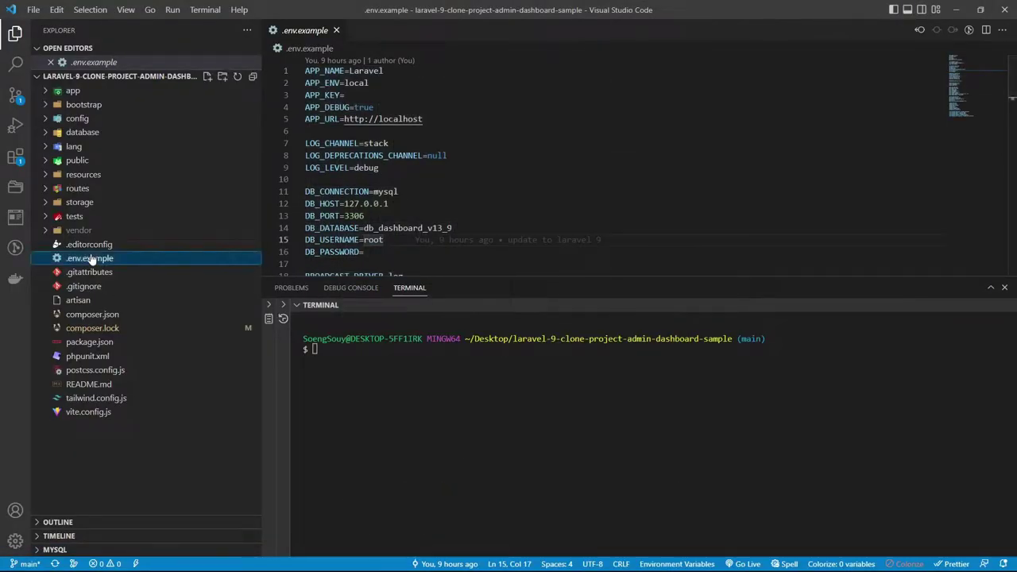
left_click(207, 76)
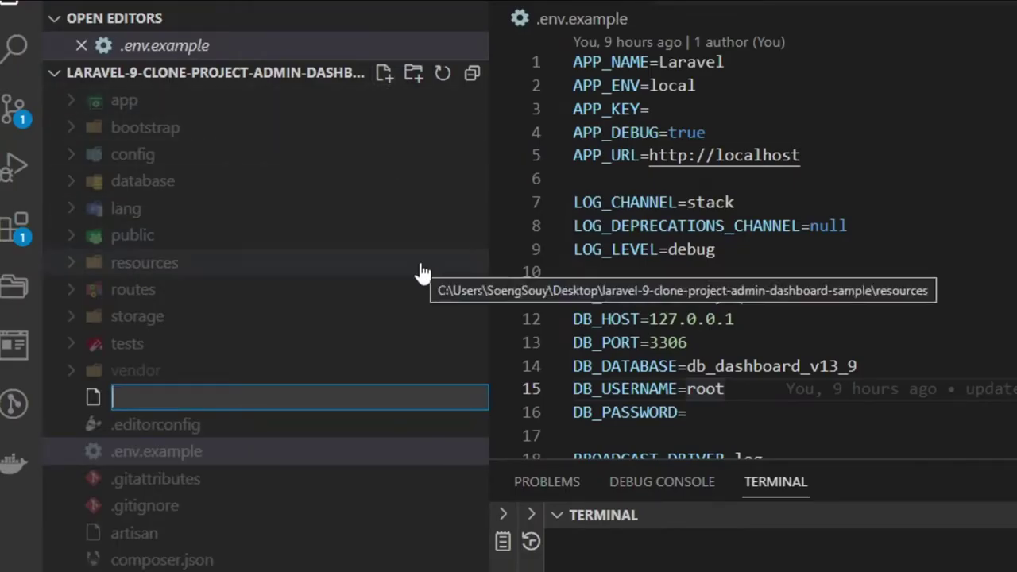
type(".e")
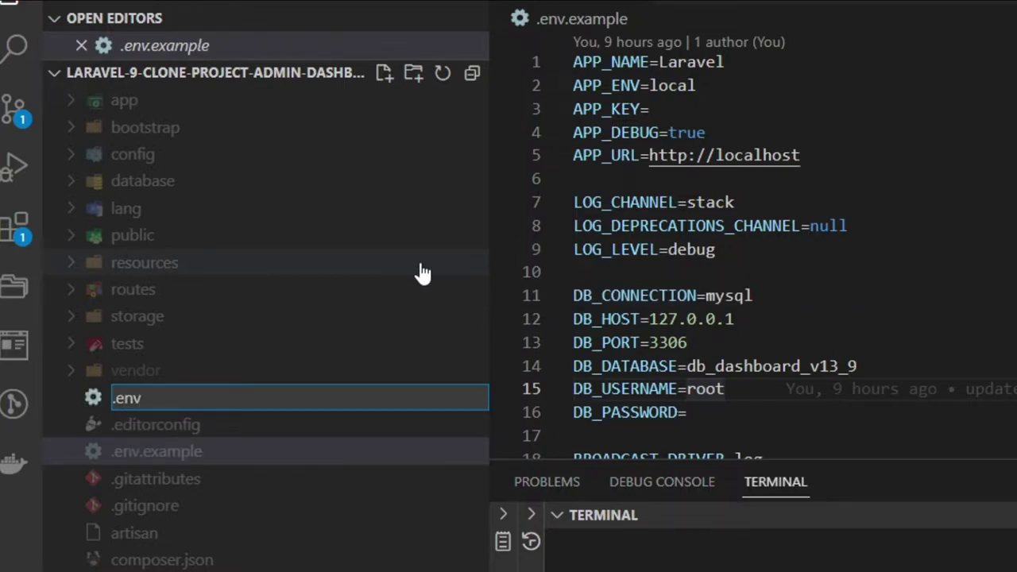
type("nv")
key("Return")
Copy the full contents of .env.example into the new .env file.
left_click(89, 286)
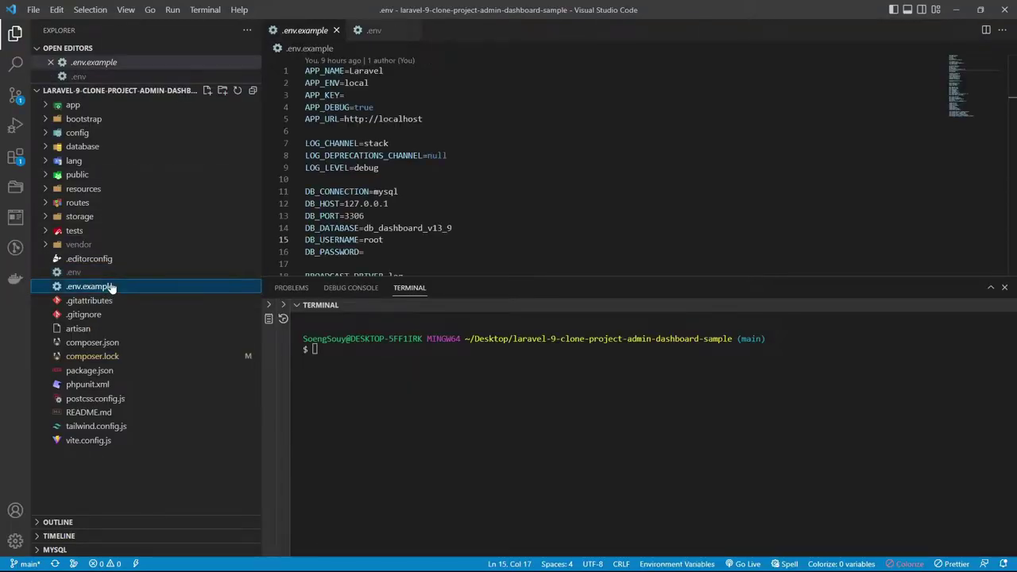
key("ctrl+a")
key("ctrl+c")
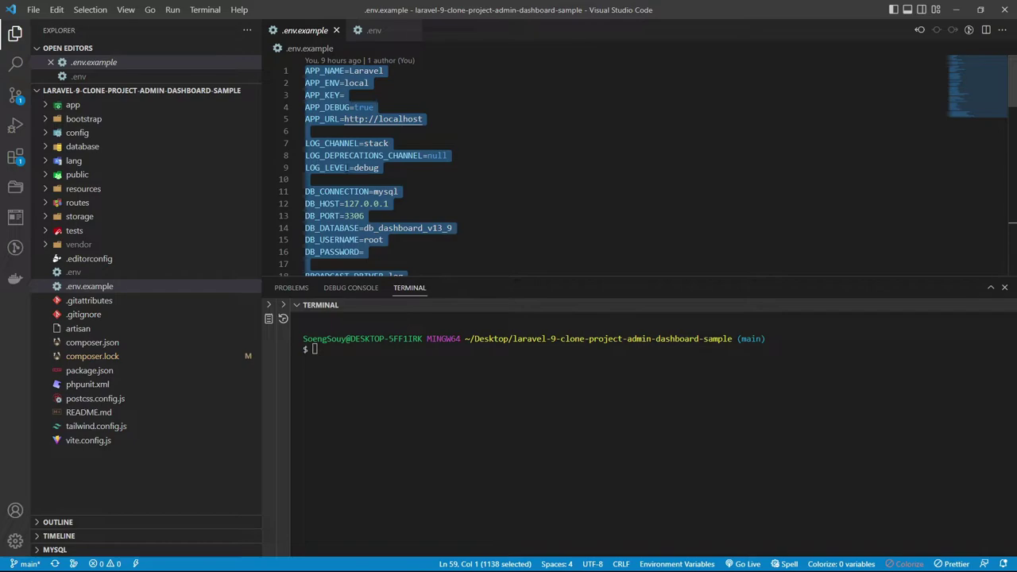
left_click(95, 272)
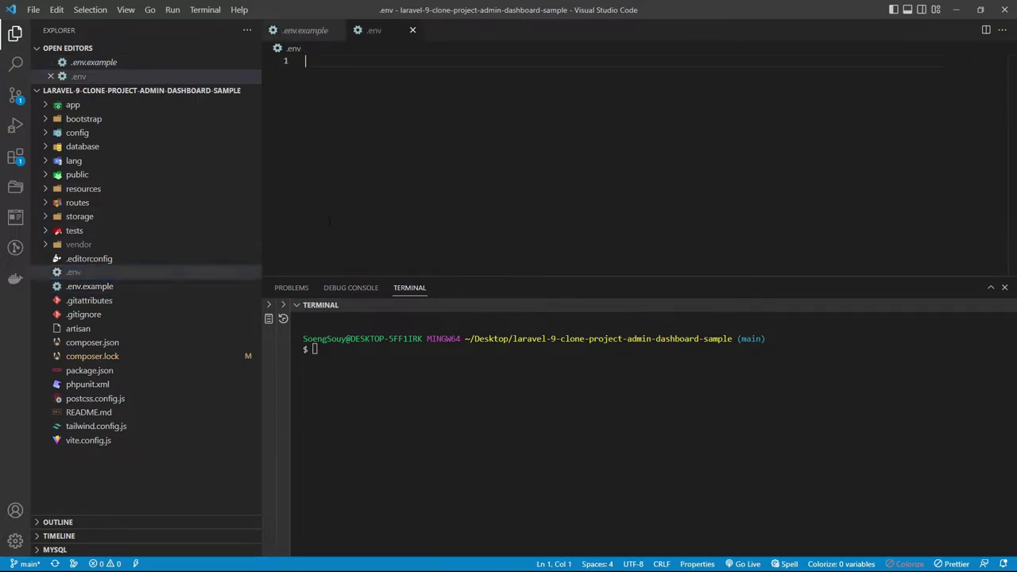
key("ctrl+v")
left_click_drag(636, 278, 636, 311)
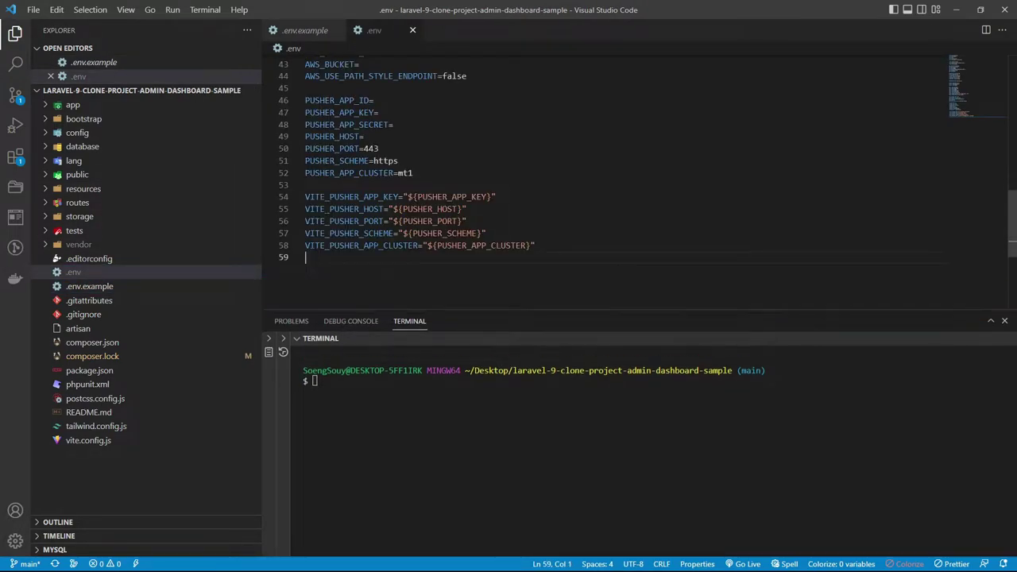
scroll(603, 175, "up", 10)
scroll(603, 175, "up", 4)
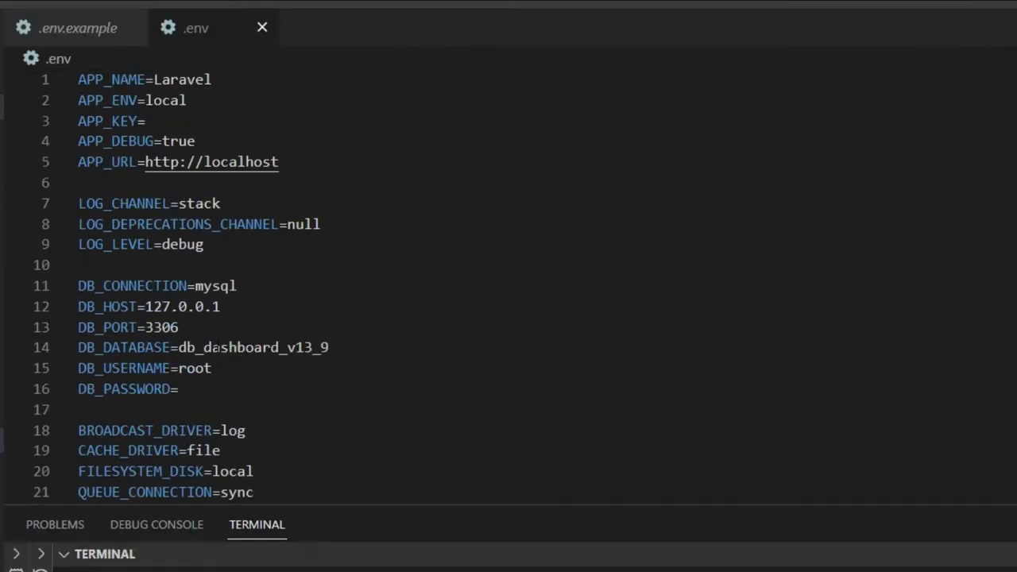
Copy the database name db_dashboard_v13_9 from line 14 of .env.
left_click(213, 347)
double_click(213, 347)
right_click(220, 349)
left_click(262, 503)
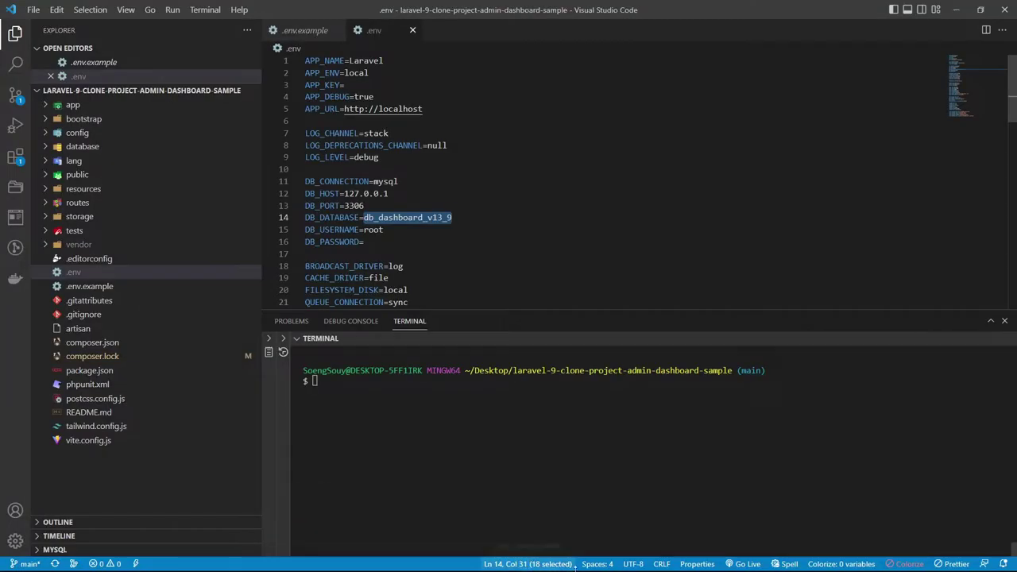
Start MySQL from the XAMPP control panel and launch Navicat Premium.
key("super")
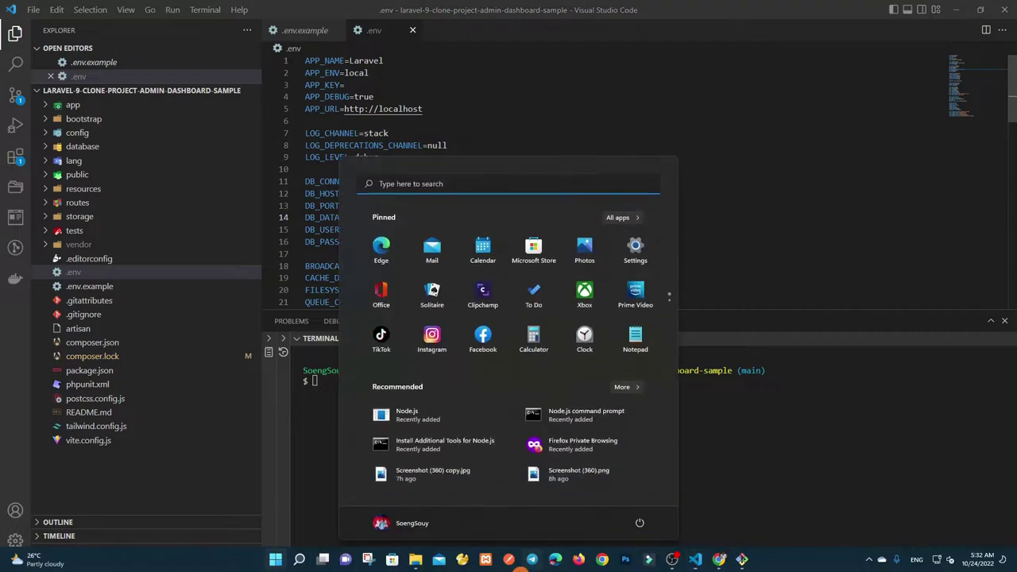
left_click(578, 473)
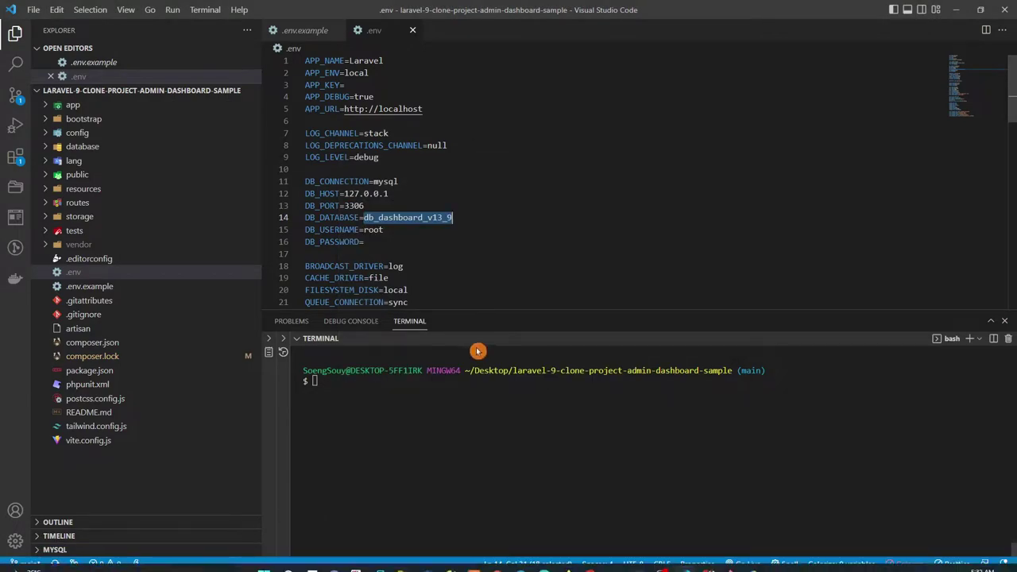
left_click(449, 559)
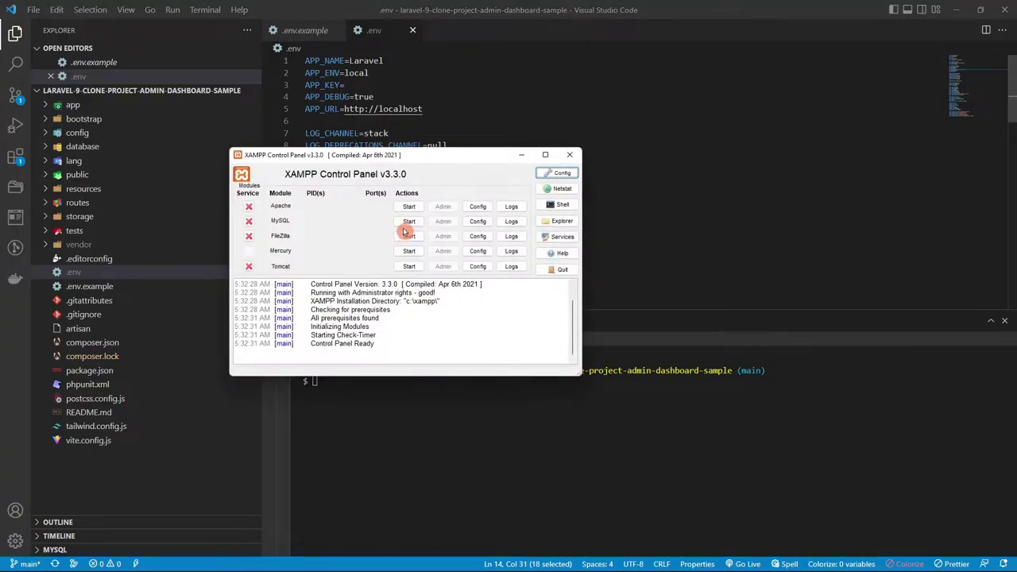
left_click(407, 223)
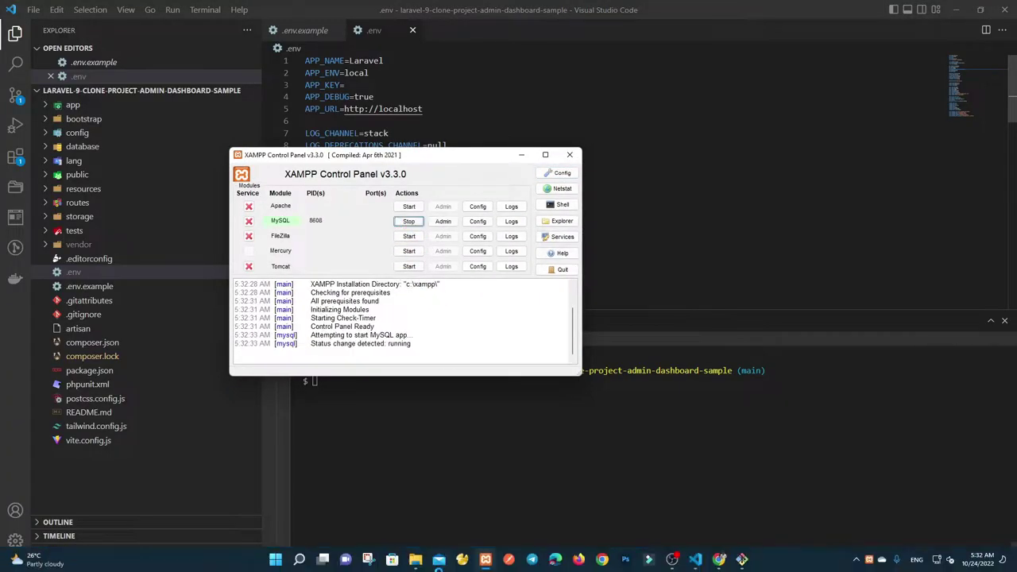
left_click(461, 559)
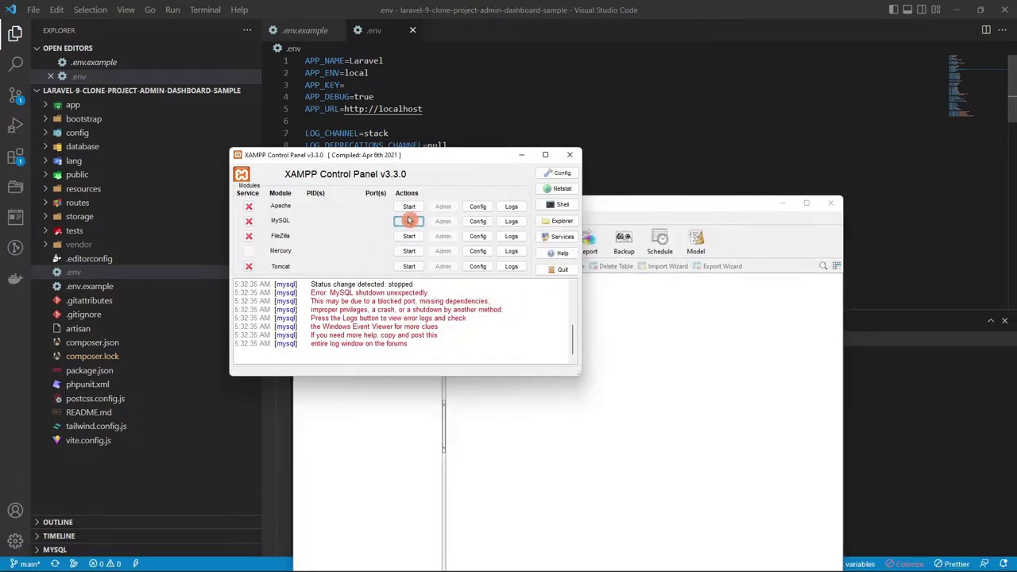
left_click(408, 221)
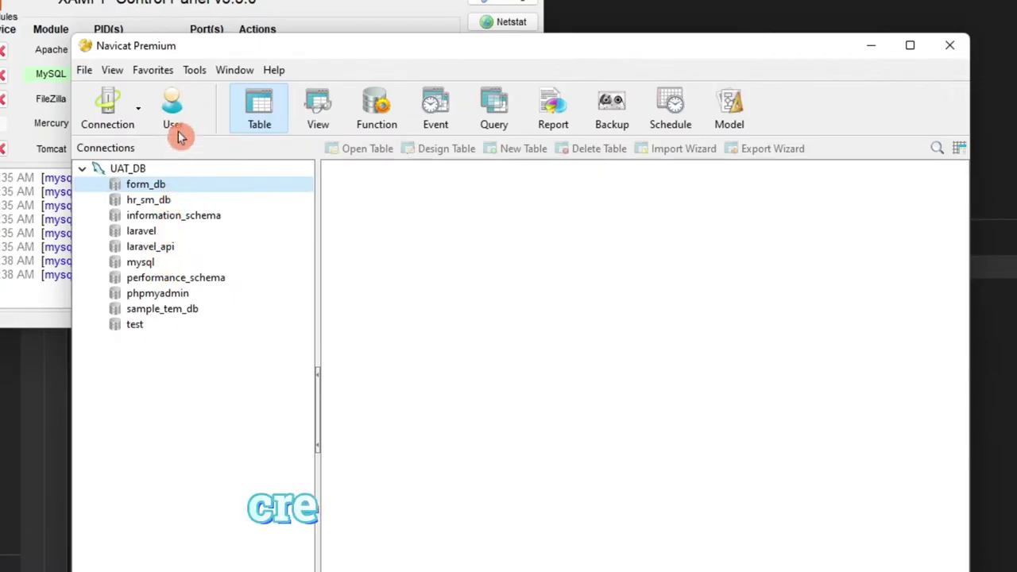
Name a new database db_dashboard_v13_9 on the UAT_DB connection with the utf8 character set.
right_click(169, 403)
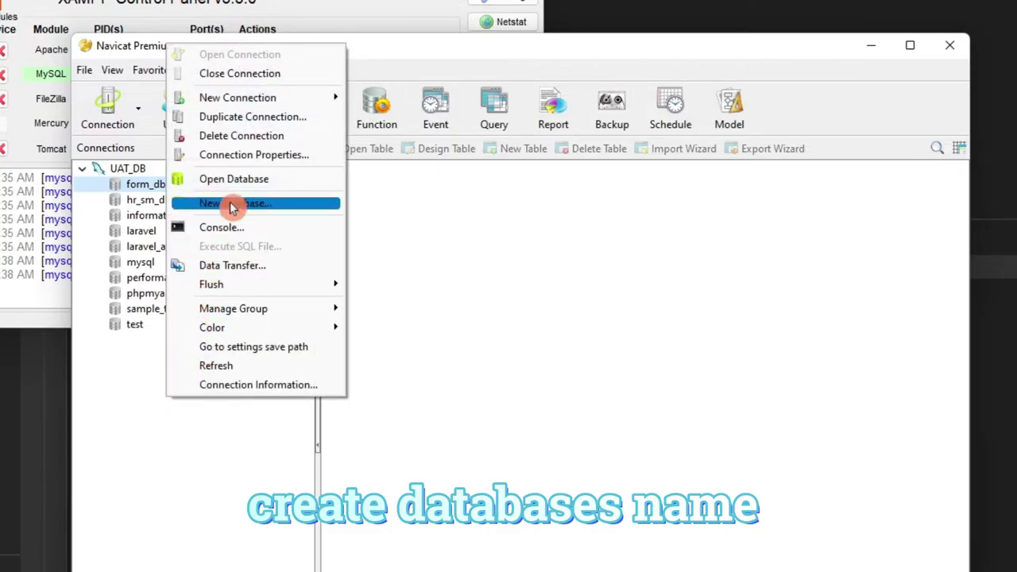
left_click(186, 202)
key("ctrl+v")
left_click(589, 116)
scroll(494, 205, "down", 1)
scroll(493, 205, "down", 4)
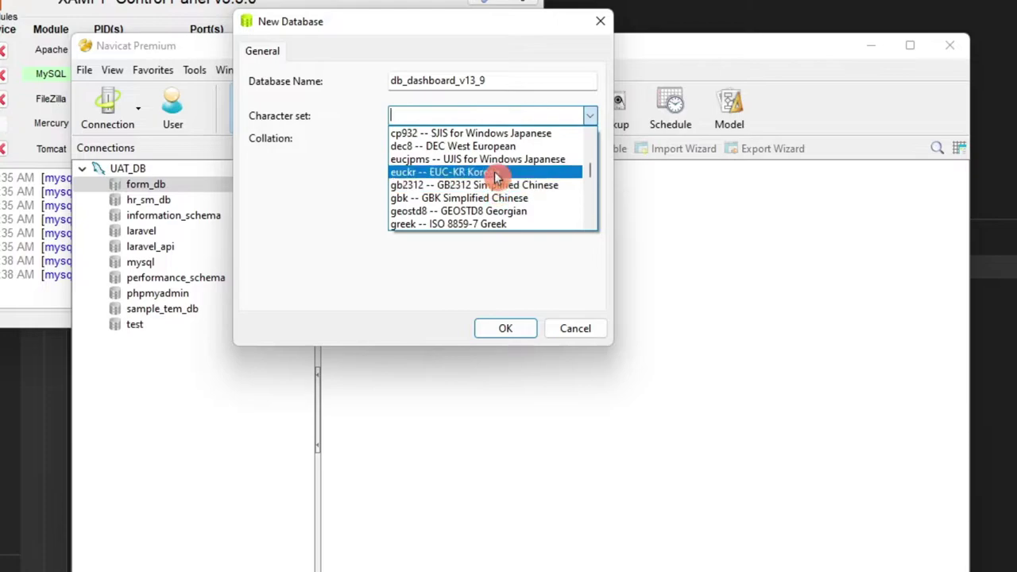
scroll(517, 163, "down", 3)
scroll(517, 165, "up", 8)
scroll(516, 164, "down", 10)
scroll(516, 165, "down", 3)
left_click(504, 211)
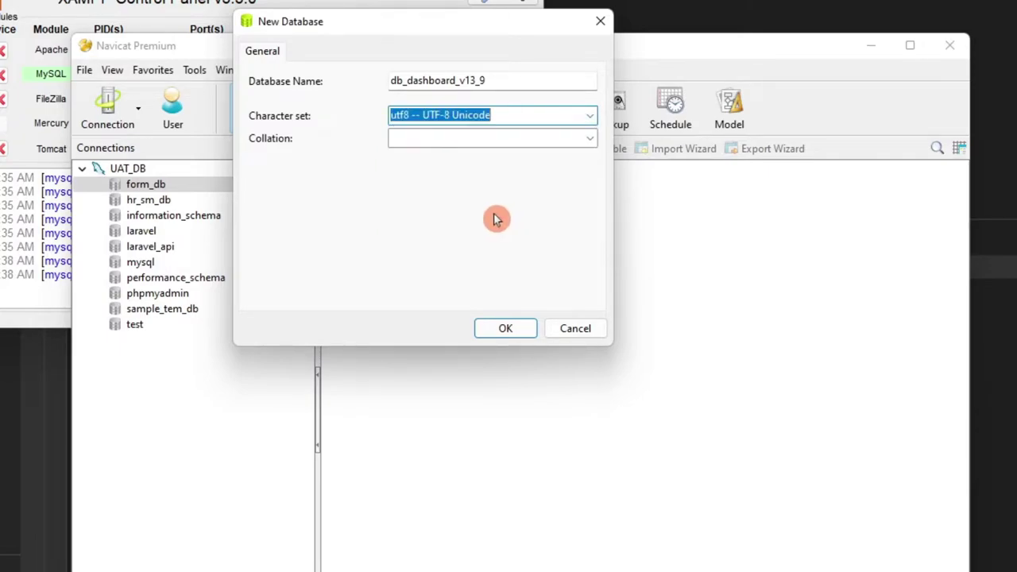
Choose utf8_general_ci collation, create the database, and open its Tables folder.
left_click(589, 139)
left_click(552, 163)
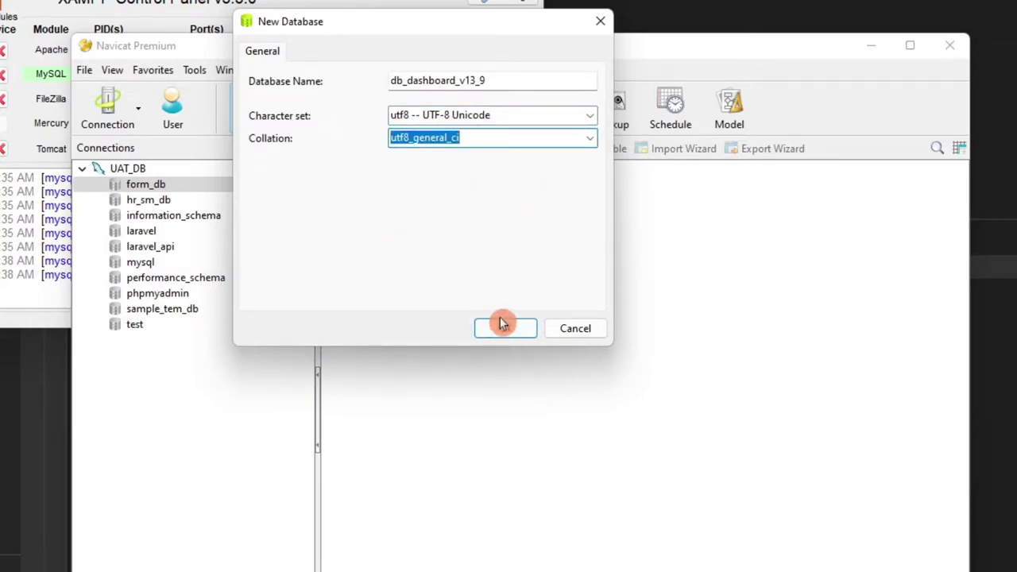
left_click(503, 327)
double_click(193, 184)
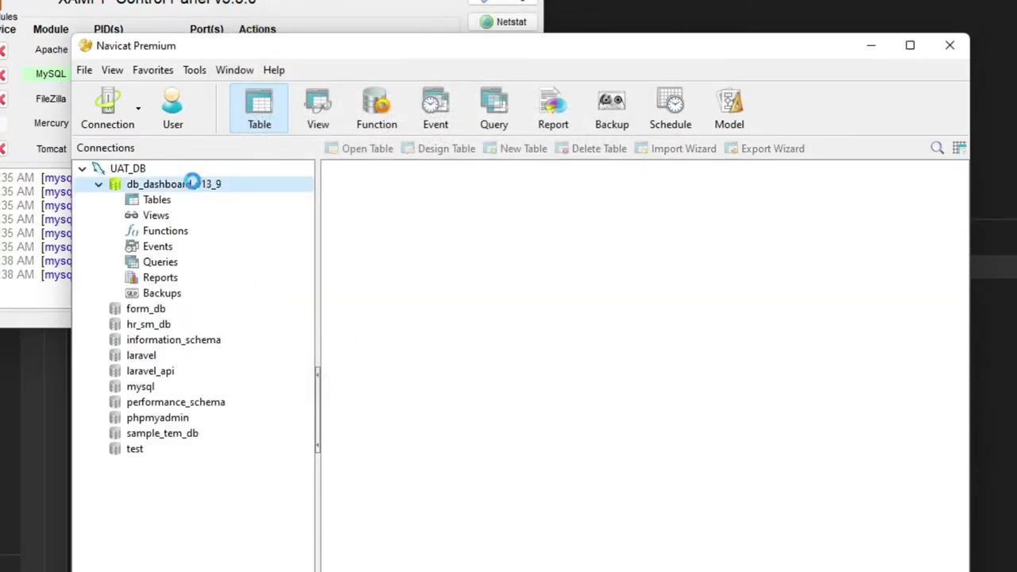
left_click(156, 199)
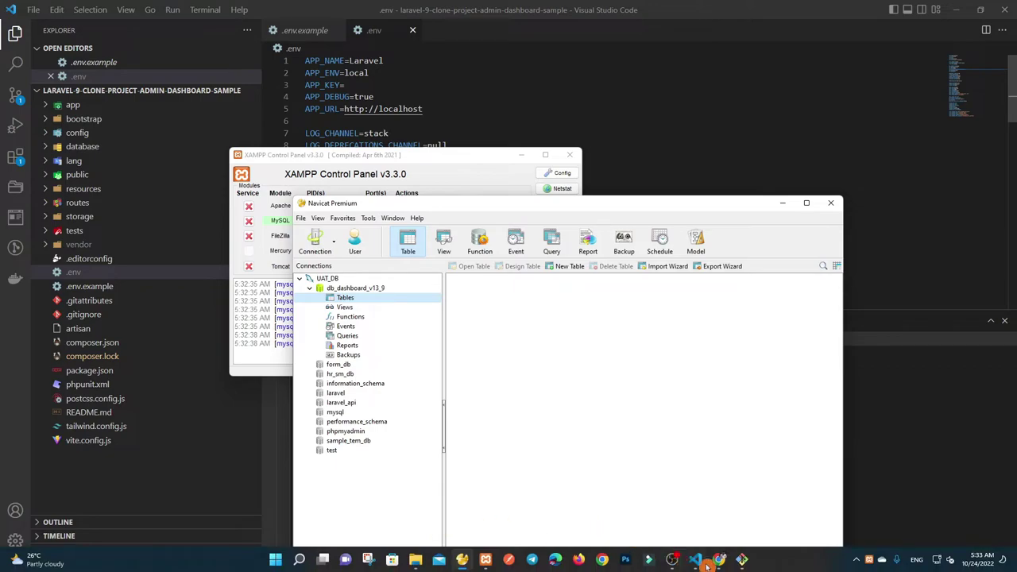
Copy the 'php artisan key:generate' command from step 4 of the tutorial.
mouse_move(718, 559)
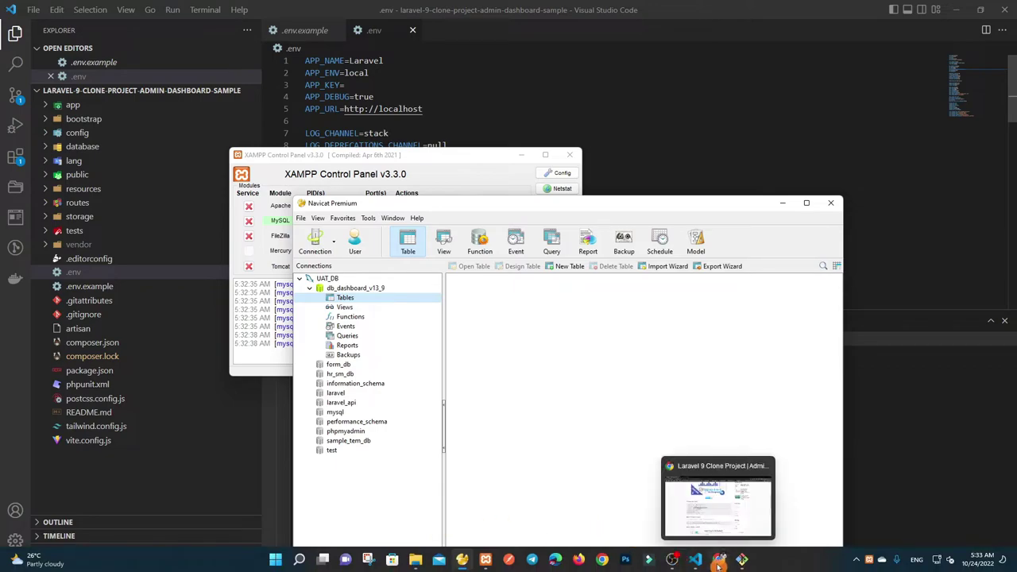
left_click(654, 526)
left_click(421, 312)
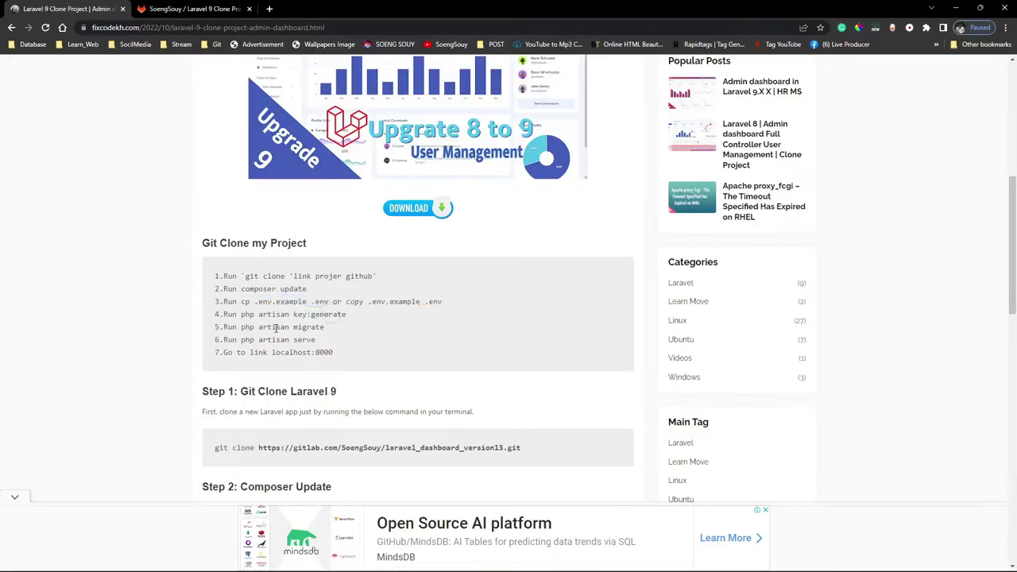
left_click_drag(272, 317, 308, 322)
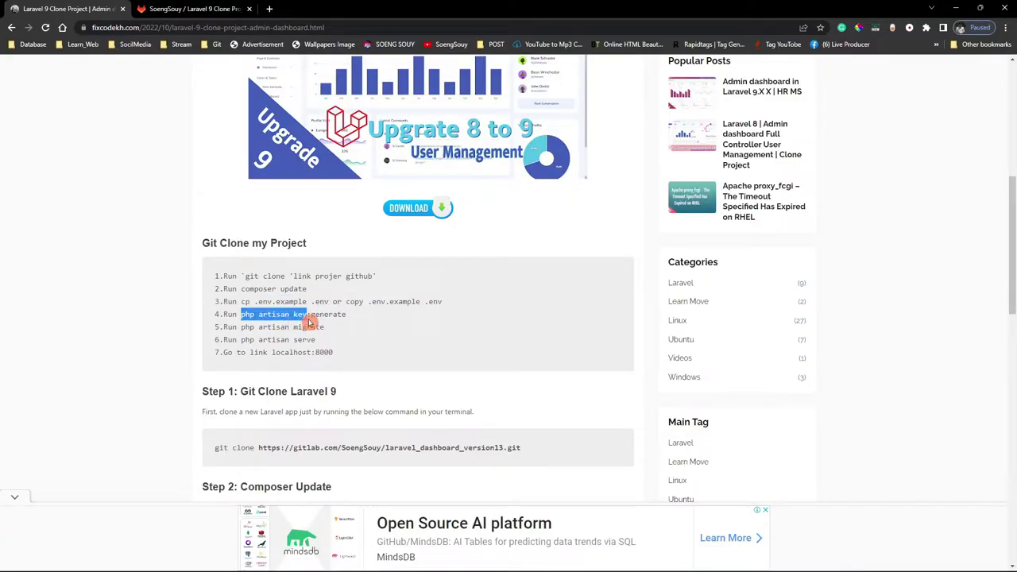
right_click(338, 317)
left_click(350, 327)
Run php artisan key:generate in the terminal and confirm APP_KEY is now filled in .env.
left_click(702, 561)
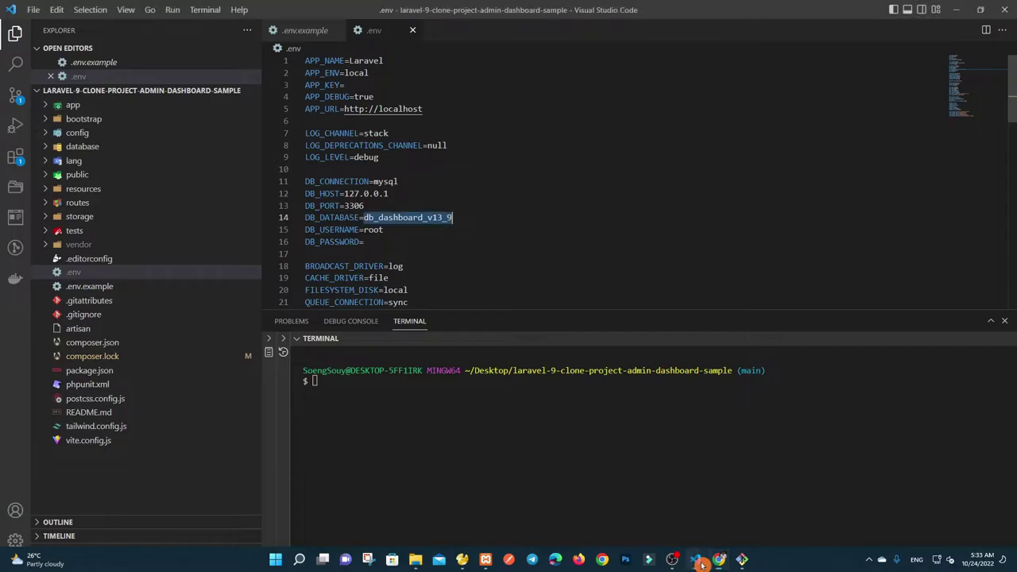
key("ctrl+v")
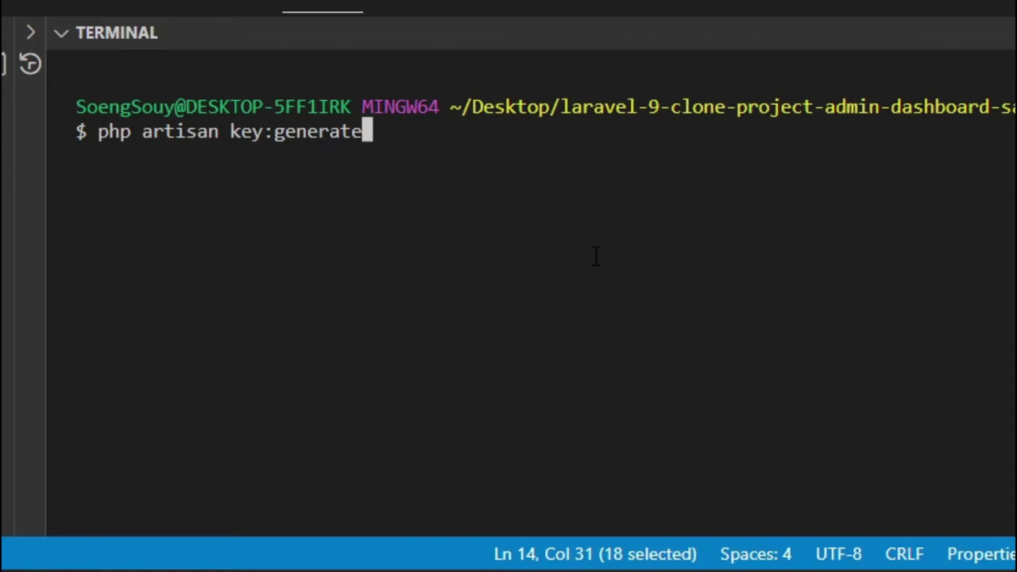
key("Return")
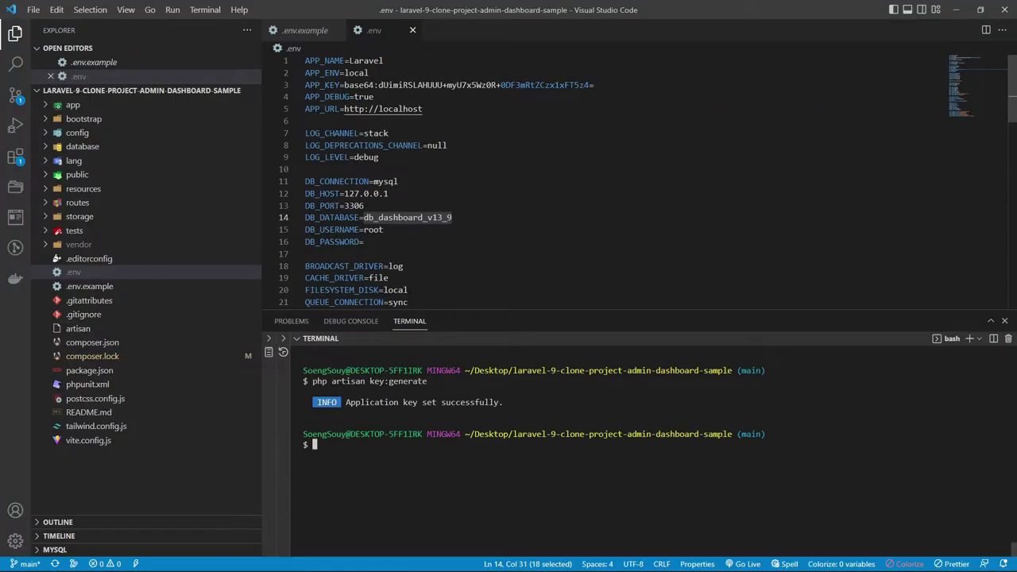
left_click(369, 72)
left_click_drag(594, 85, 290, 89)
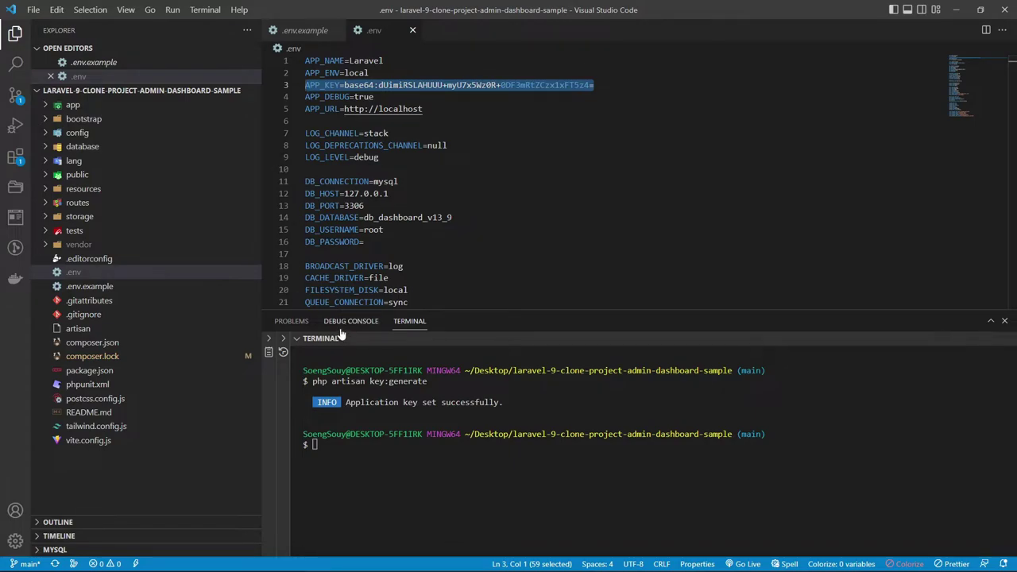
mouse_move(604, 568)
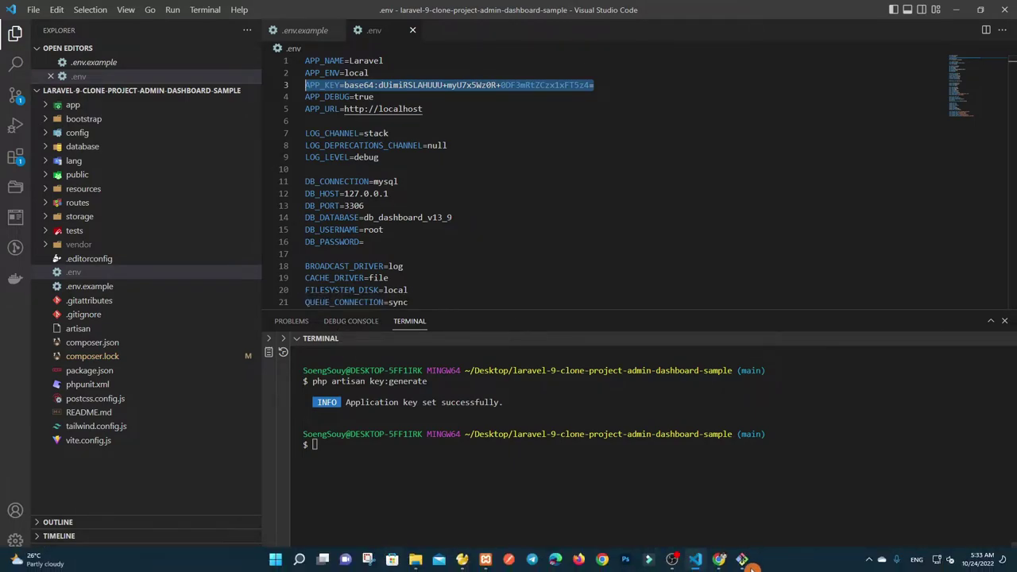
left_click(719, 559)
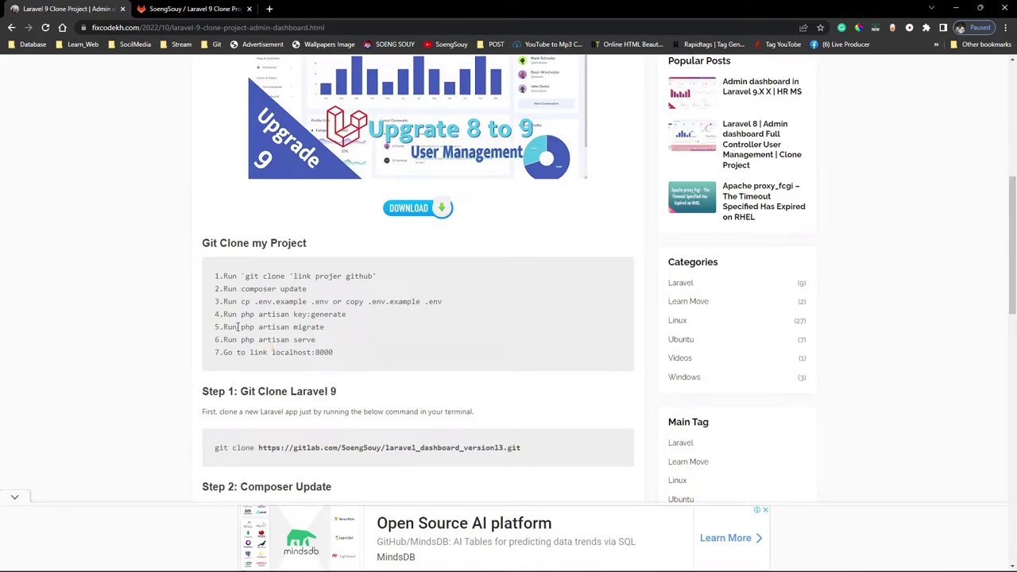
Run the tutorial's 'php artisan migrate' command in the terminal, creating all eleven tables.
left_click_drag(262, 328, 332, 326)
right_click(316, 326)
left_click(342, 328)
left_click(362, 394)
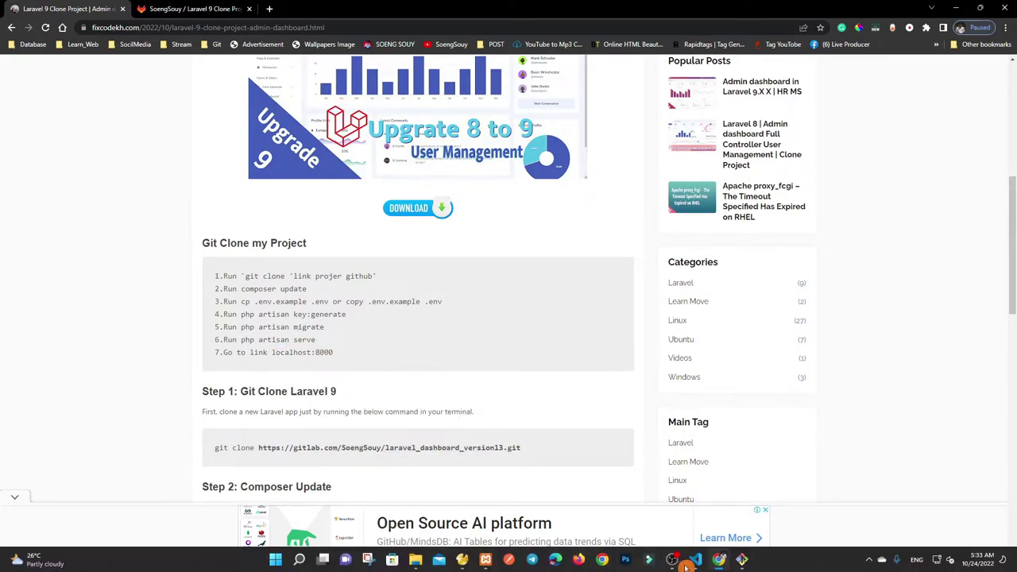
left_click(695, 559)
key("ctrl+v")
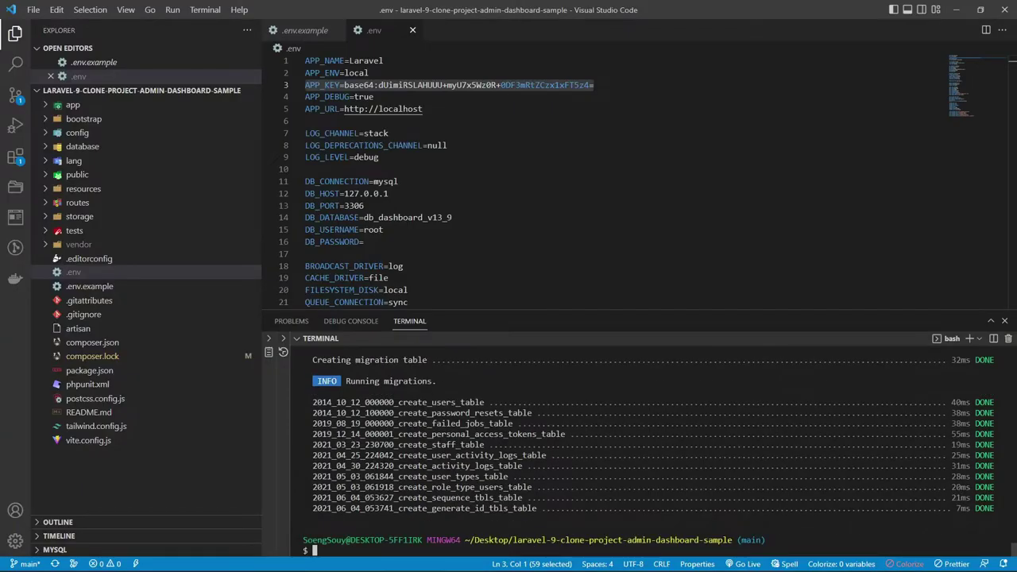
left_click_drag(547, 519, 284, 390)
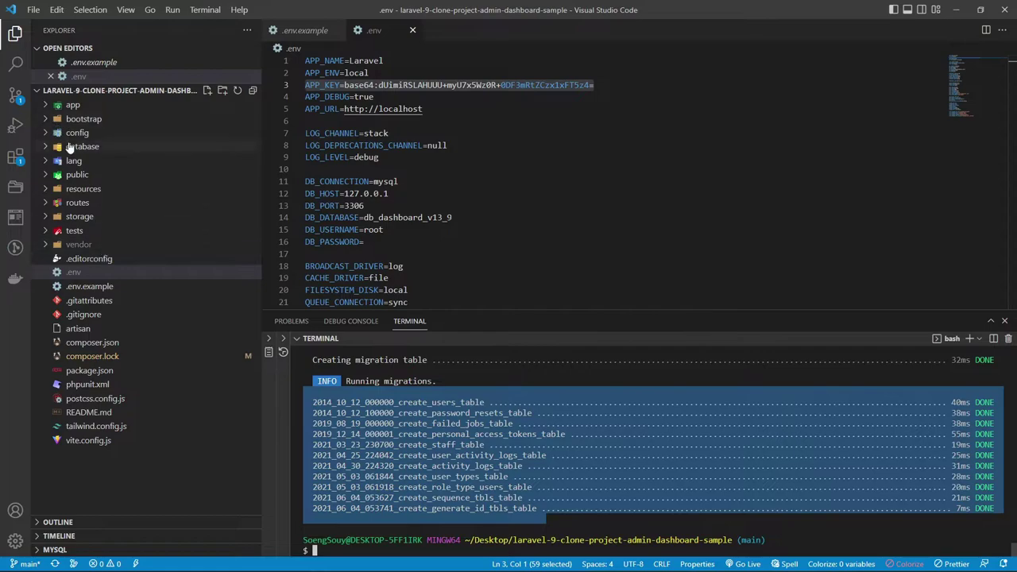
Expand database > migrations in Explorer and preview the migration files.
left_click(70, 146)
left_click(90, 175)
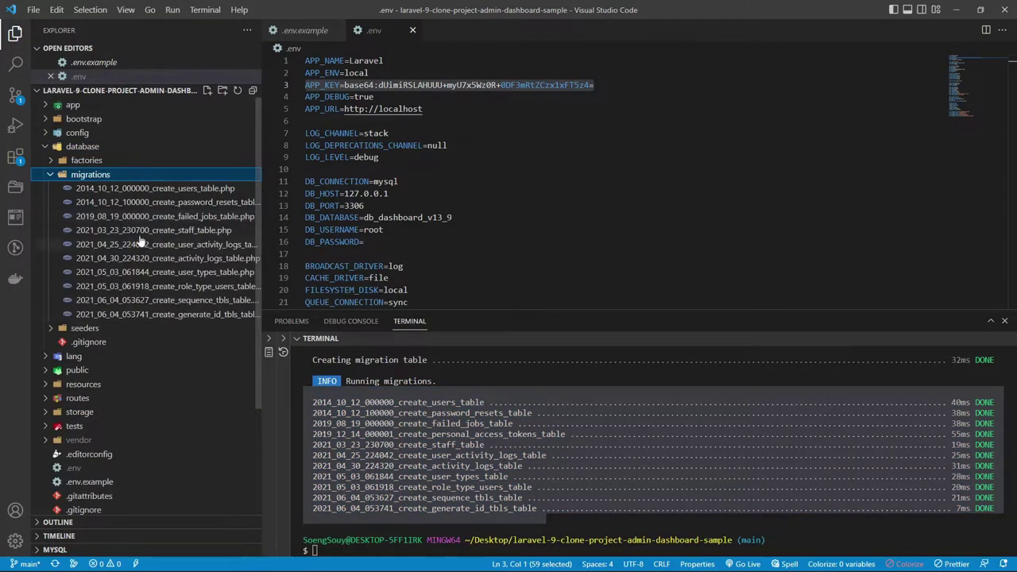
left_click(150, 314)
left_click(196, 301)
left_click(193, 286)
left_click(193, 272)
left_click(194, 258)
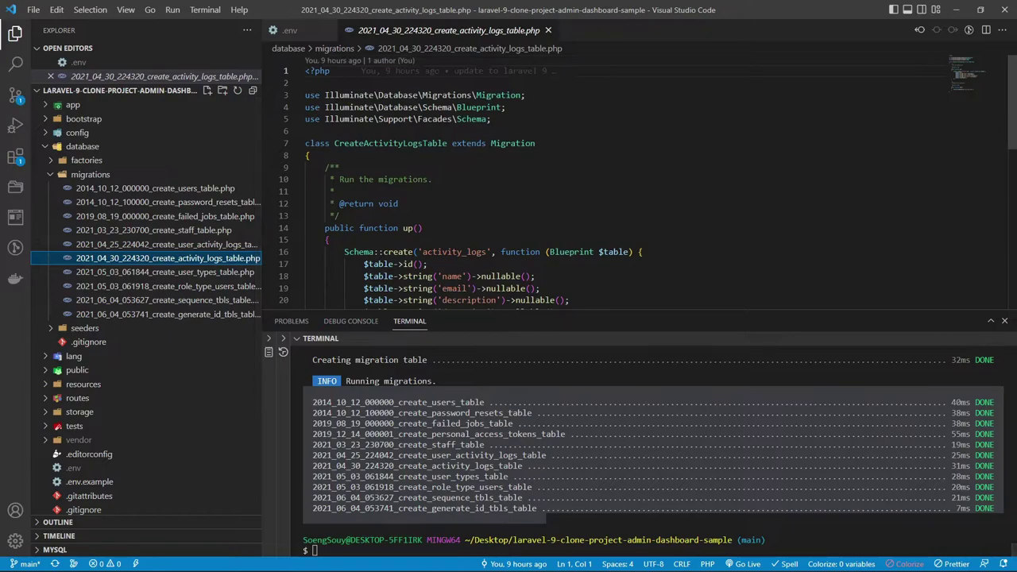
left_click(547, 30)
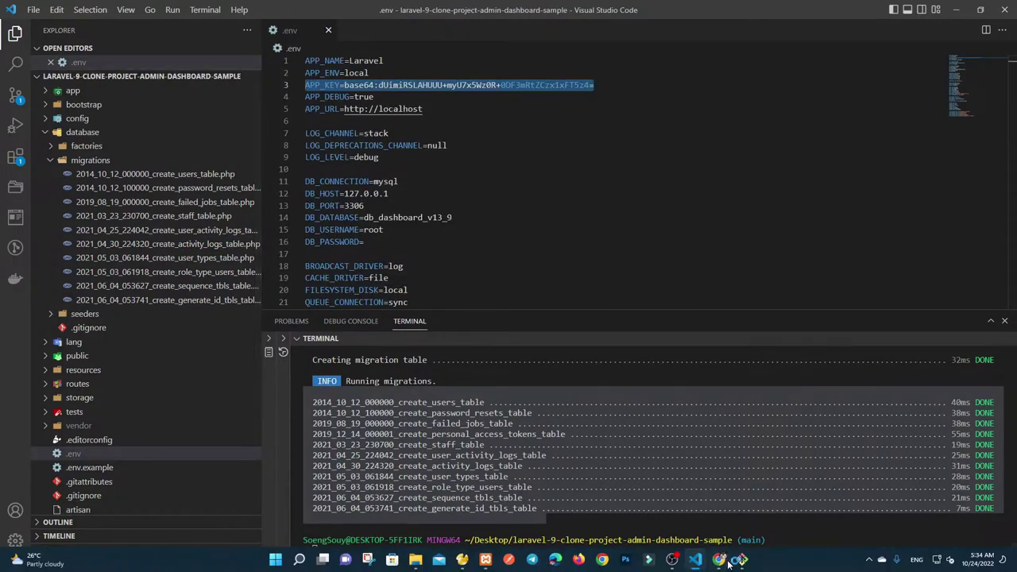
Select the 'php artisan serve' command in step 6 of the tutorial.
left_click(728, 564)
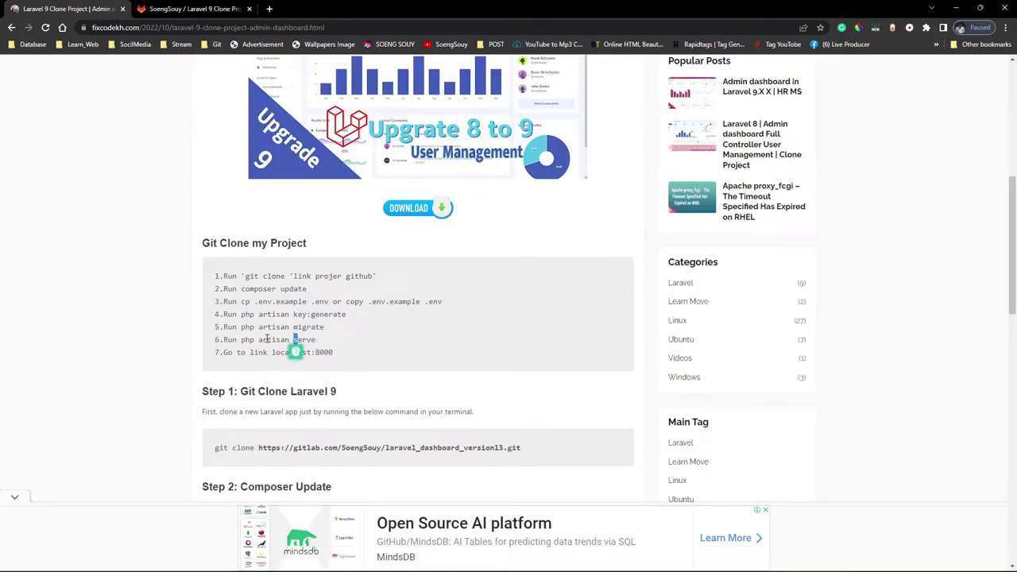
left_click_drag(243, 339, 316, 340)
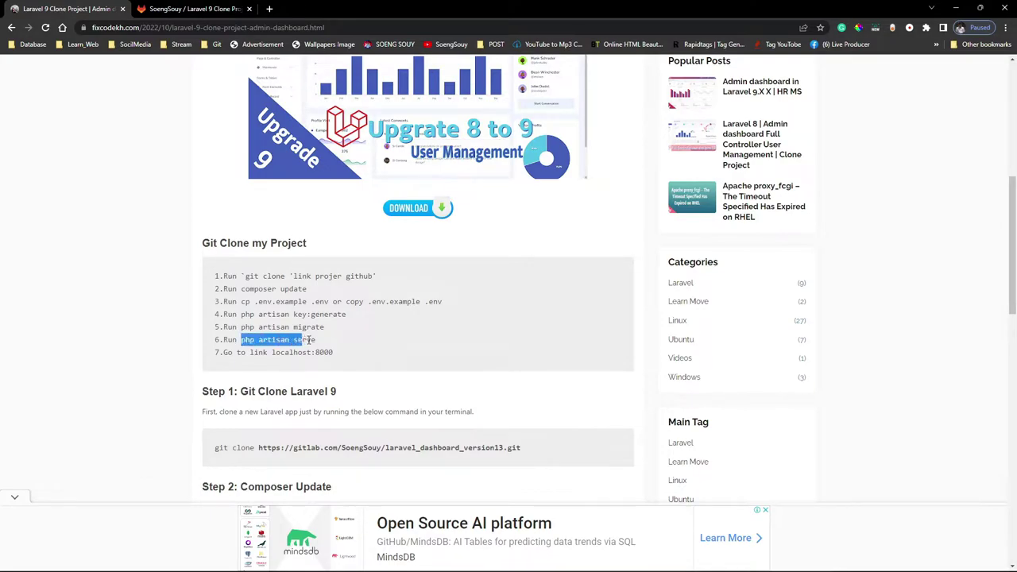
mouse_move(636, 565)
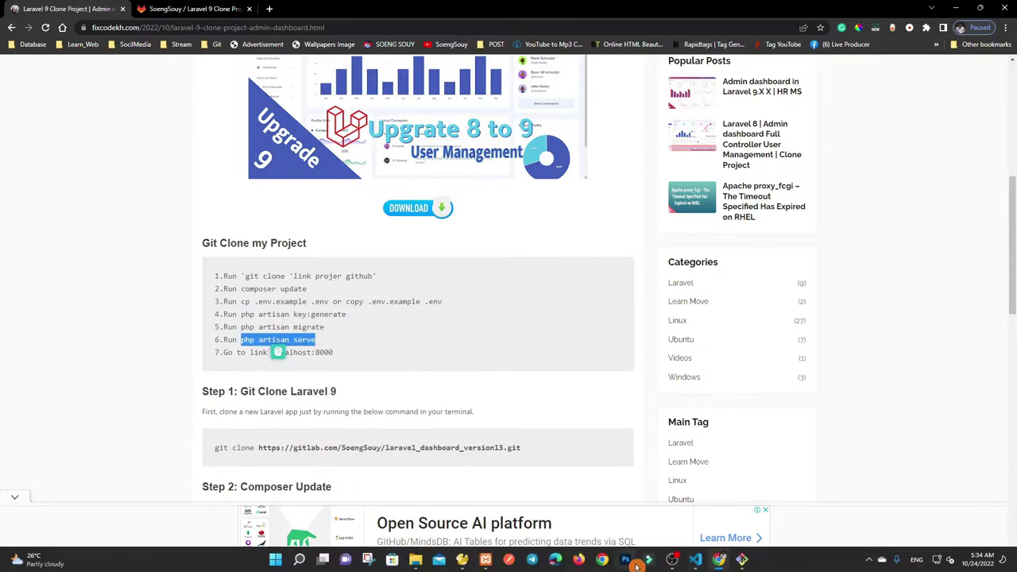
left_click(694, 561)
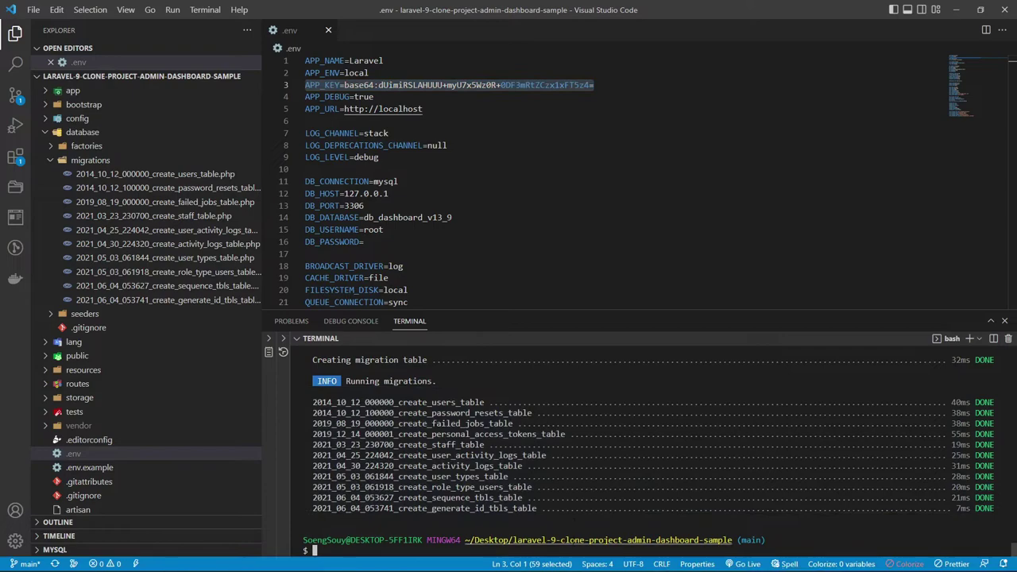
key("ctrl+l")
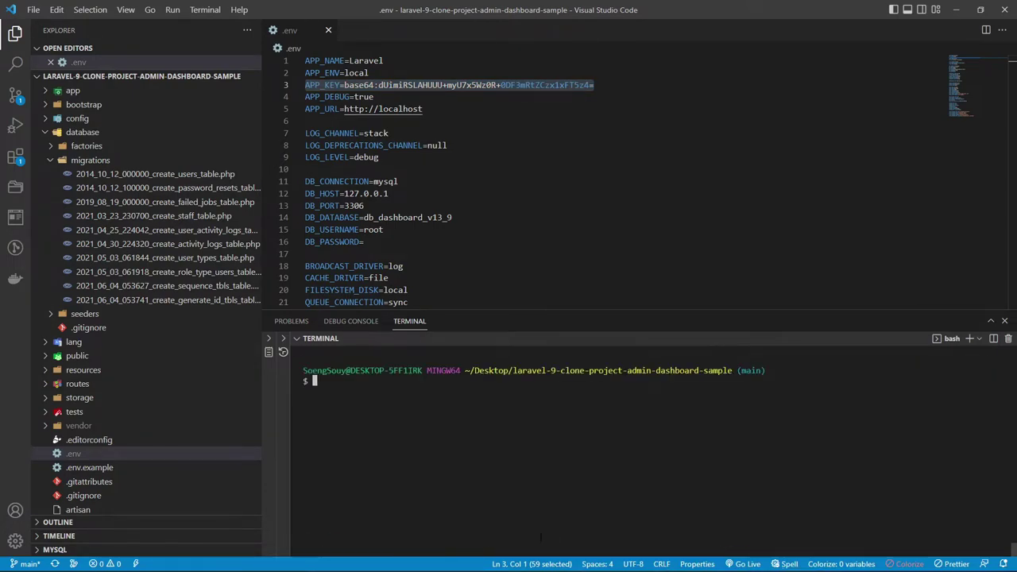
key("ctrl+v")
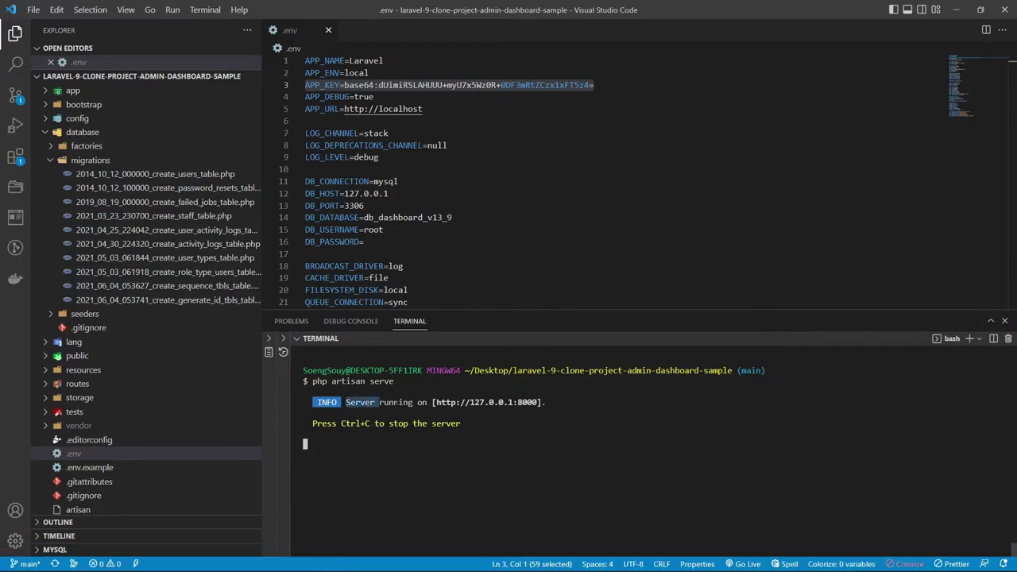
left_click_drag(396, 402, 564, 402)
left_click(380, 441)
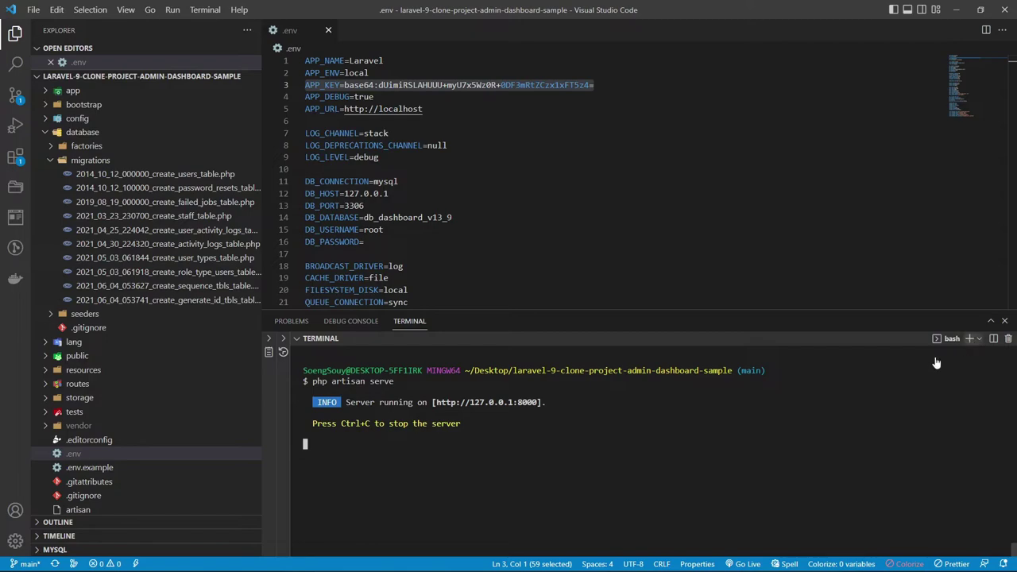
Run php artisan -V in a second terminal, showing Laravel Framework 9.36.4.
left_click(968, 338)
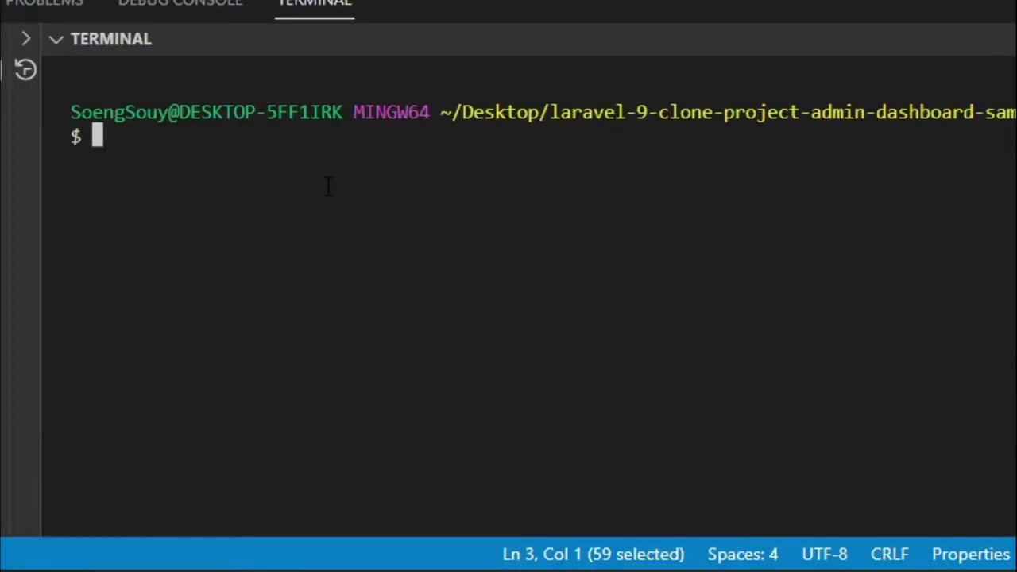
type("php artisan ")
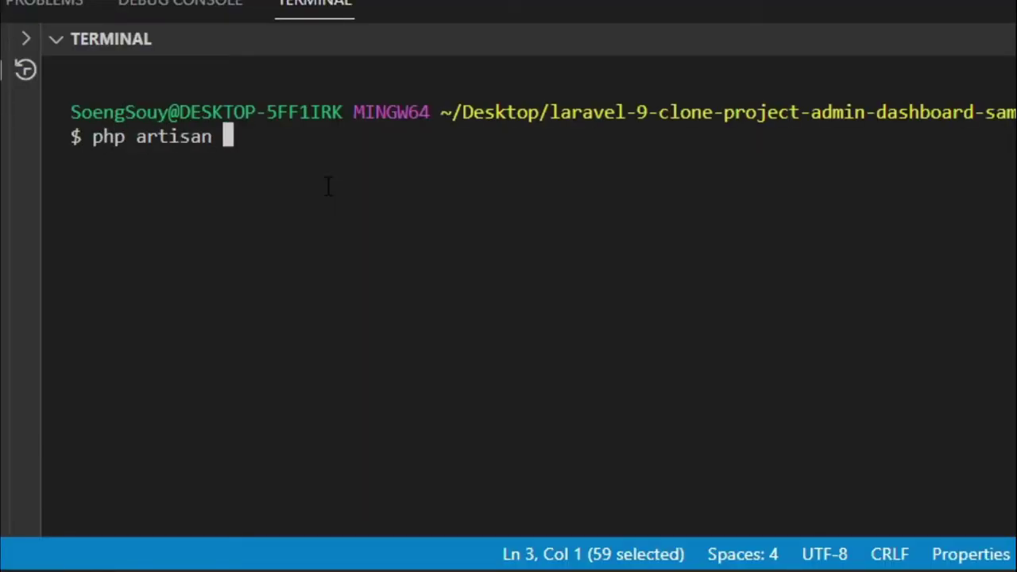
type("-V")
key("Return")
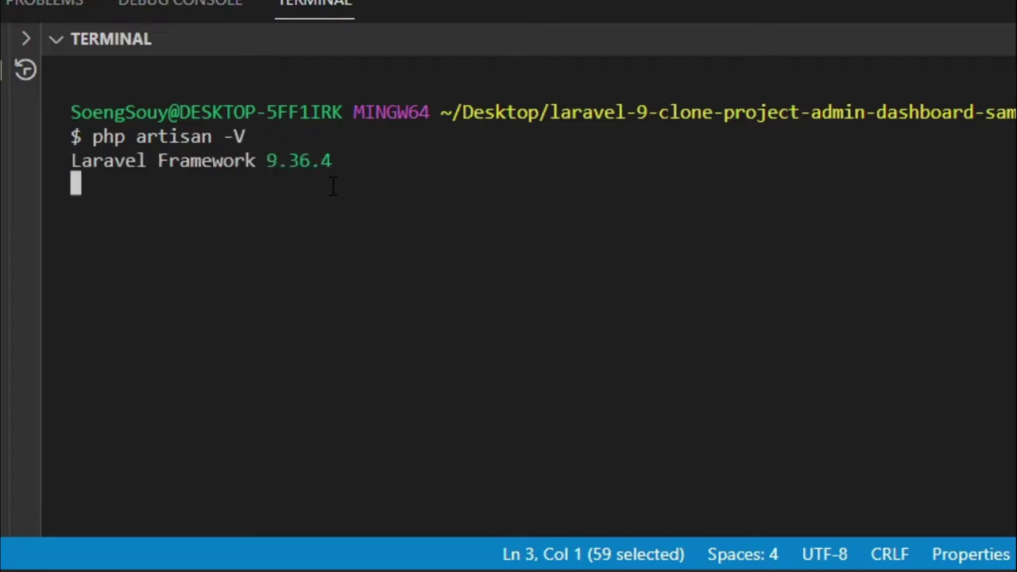
left_click_drag(265, 160, 366, 160)
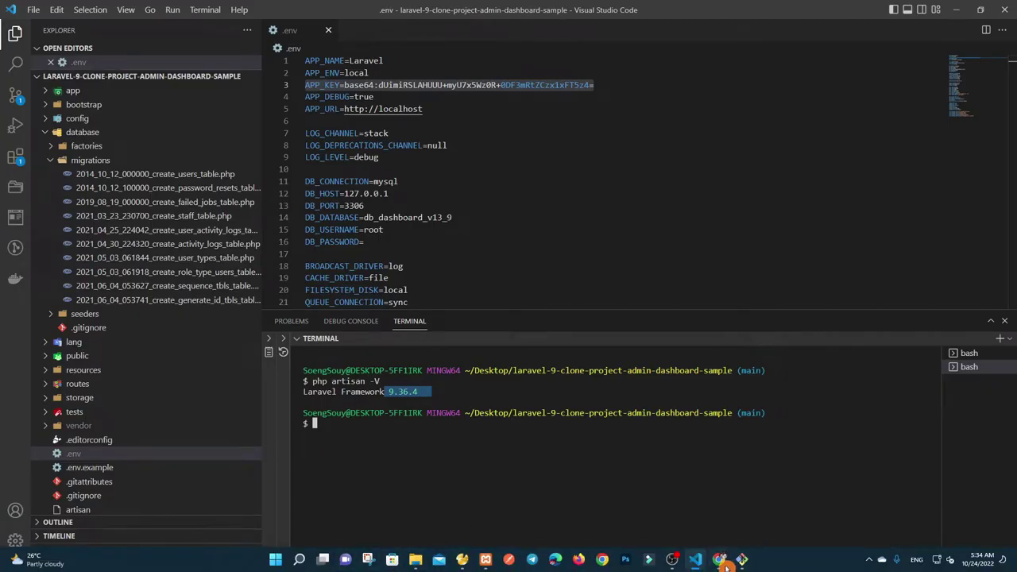
left_click(719, 559)
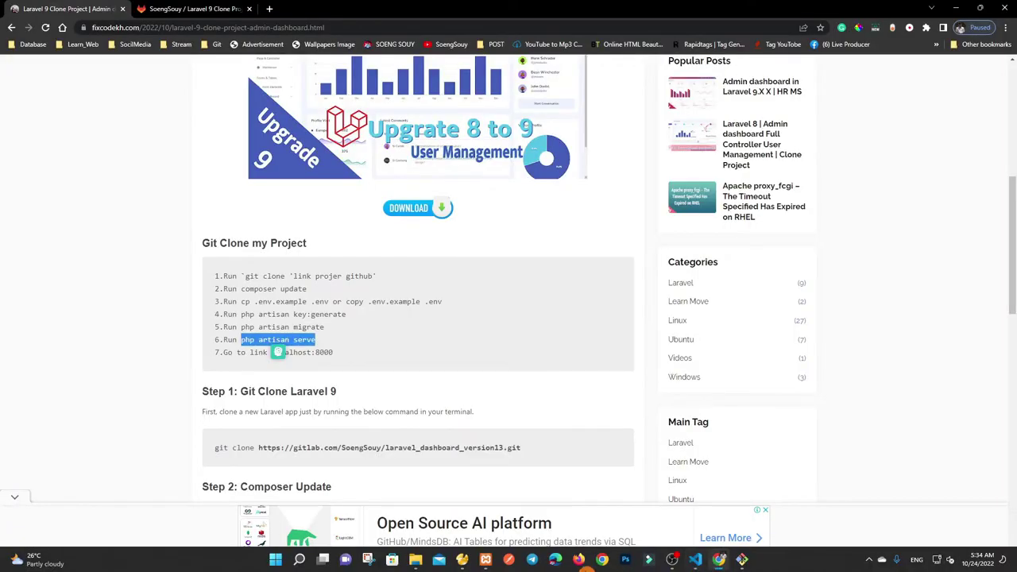
Open 127.0.0.1:8000 in a new first tab and try the autofilled login, which errors.
left_click(269, 9)
type("1")
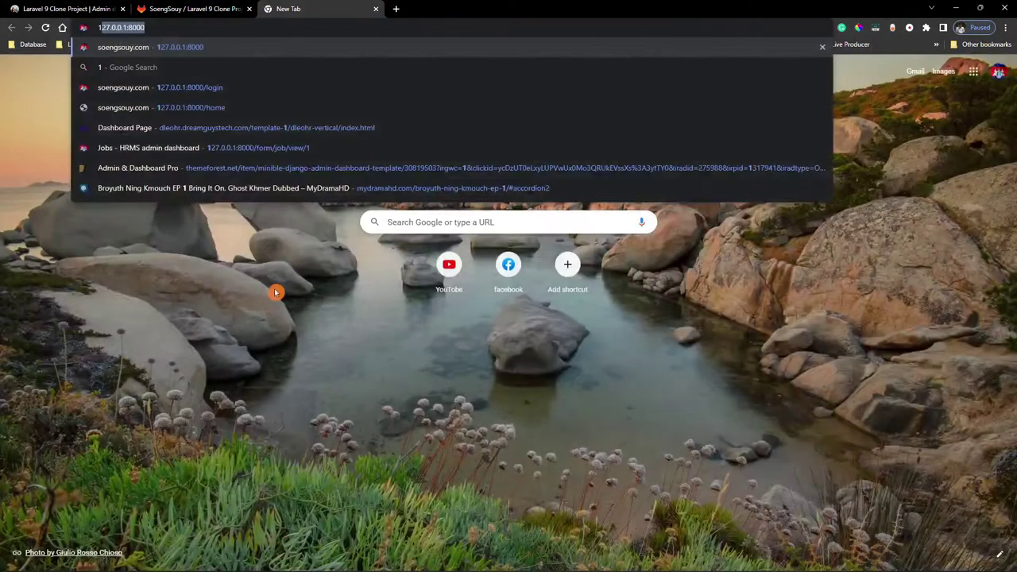
key("Return")
left_click_drag(289, 5, 80, 7)
left_click(168, 445)
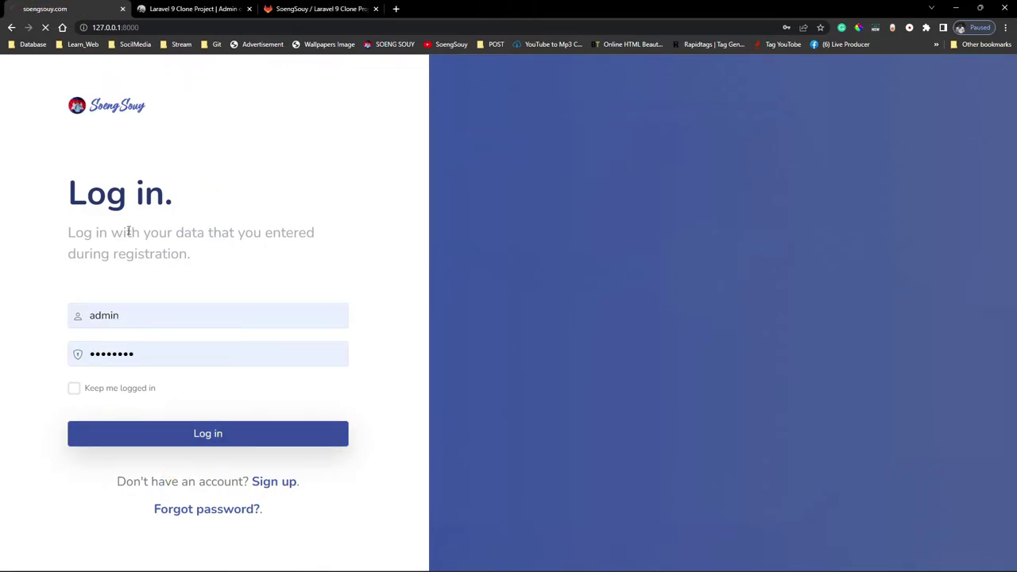
left_click_drag(877, 72, 952, 109)
Refresh the Tables list in Navicat to see the new tables, then resubmit the login.
mouse_move(505, 567)
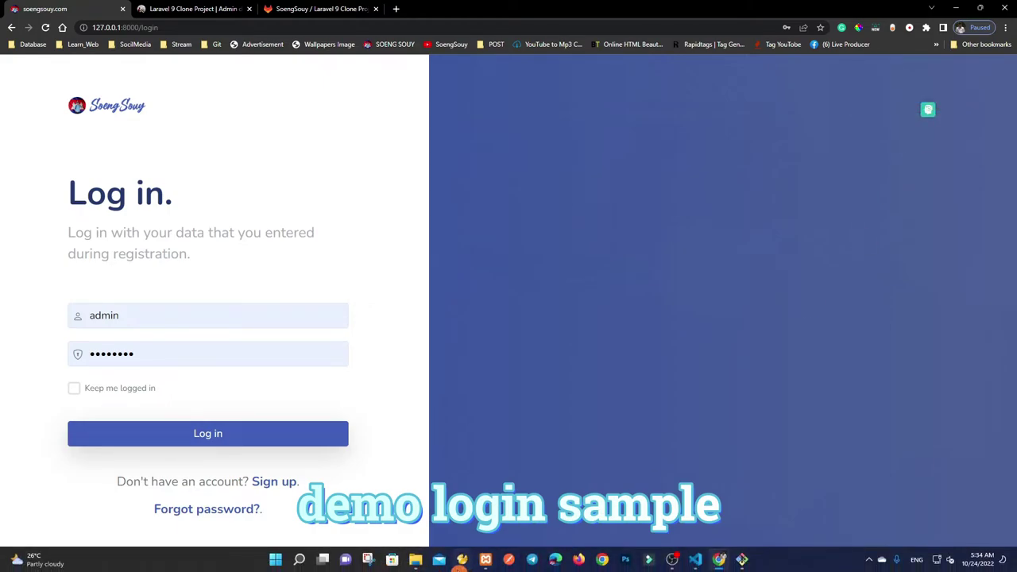
left_click(460, 561)
left_click(343, 297)
right_click(580, 383)
left_click(606, 484)
left_click_drag(471, 418, 447, 285)
left_click(531, 445)
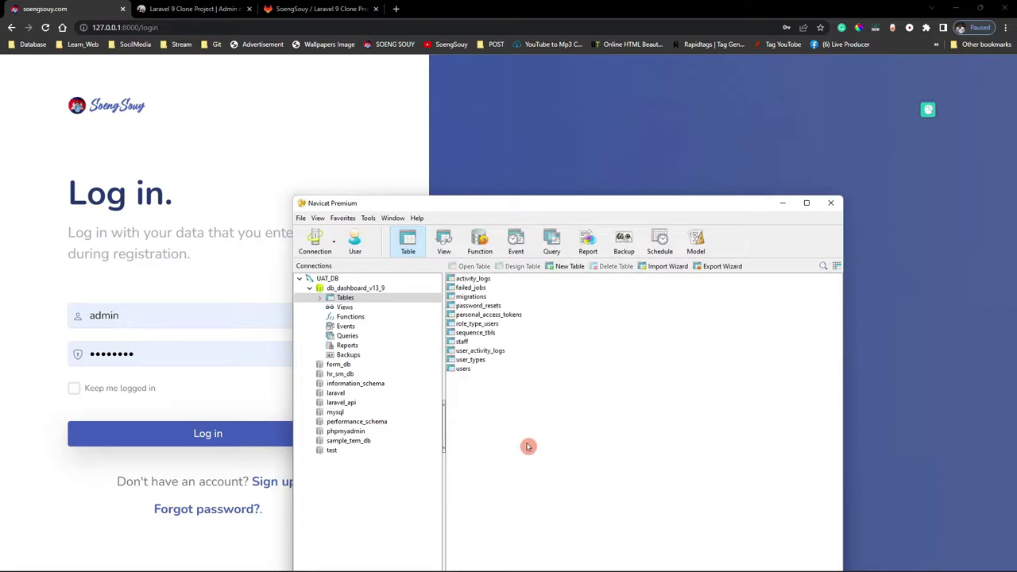
left_click(175, 284)
left_click(197, 439)
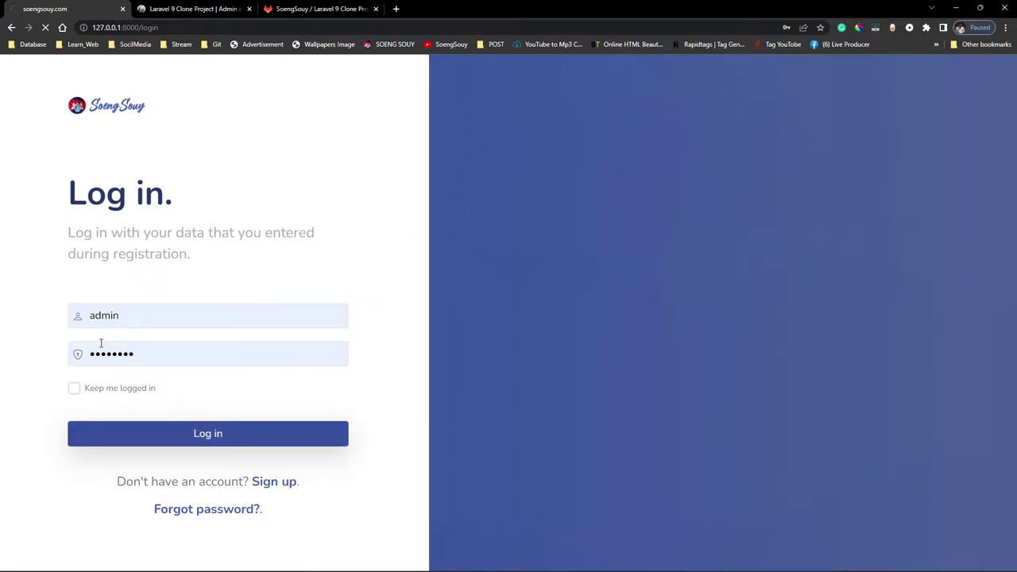
On the Sign Up form, fill Name and Email from suggestions and choose the Super Admin role.
left_click(260, 485)
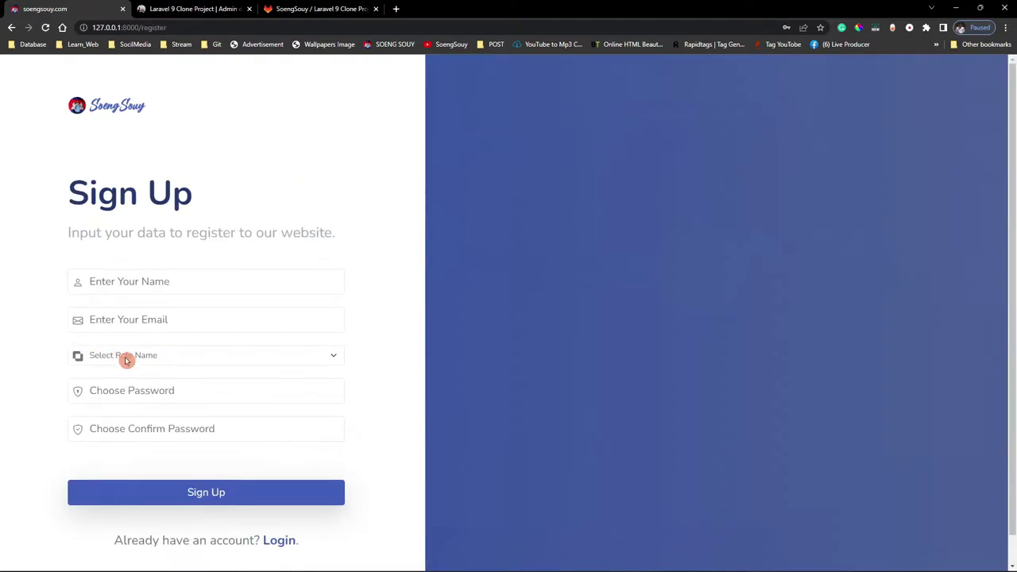
left_click(156, 281)
left_click(149, 312)
left_click(125, 320)
left_click(135, 350)
left_click(131, 355)
left_click(128, 385)
left_click(129, 355)
left_click(127, 396)
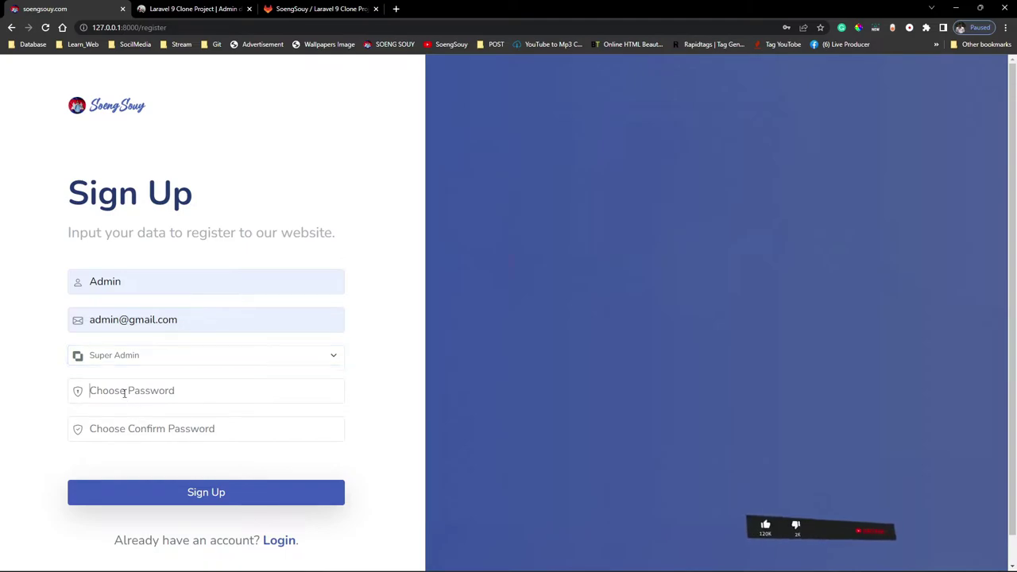
Enter the account password and its confirmation, then submit the registration.
left_click(132, 397)
left_click(136, 401)
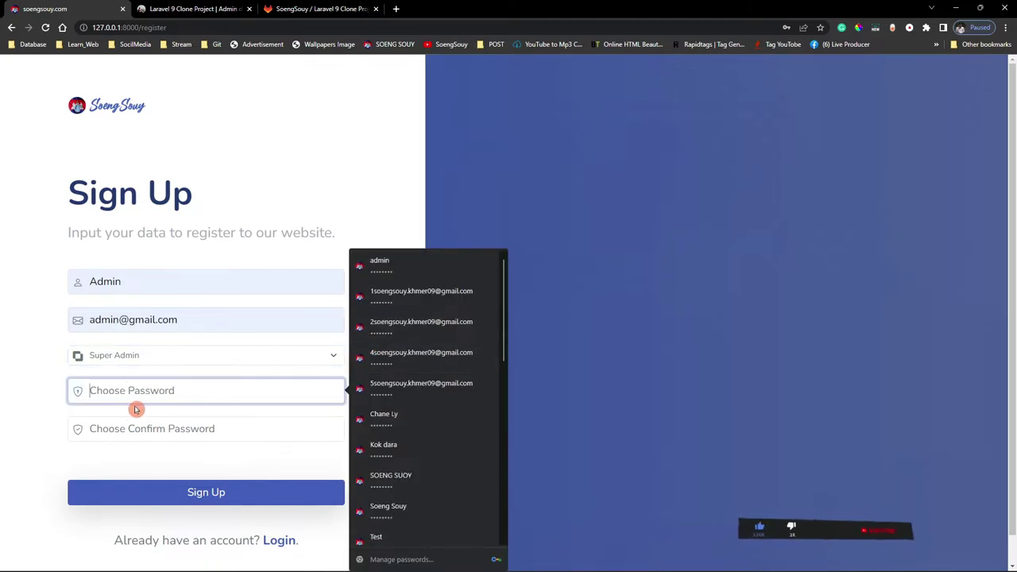
type("123456")
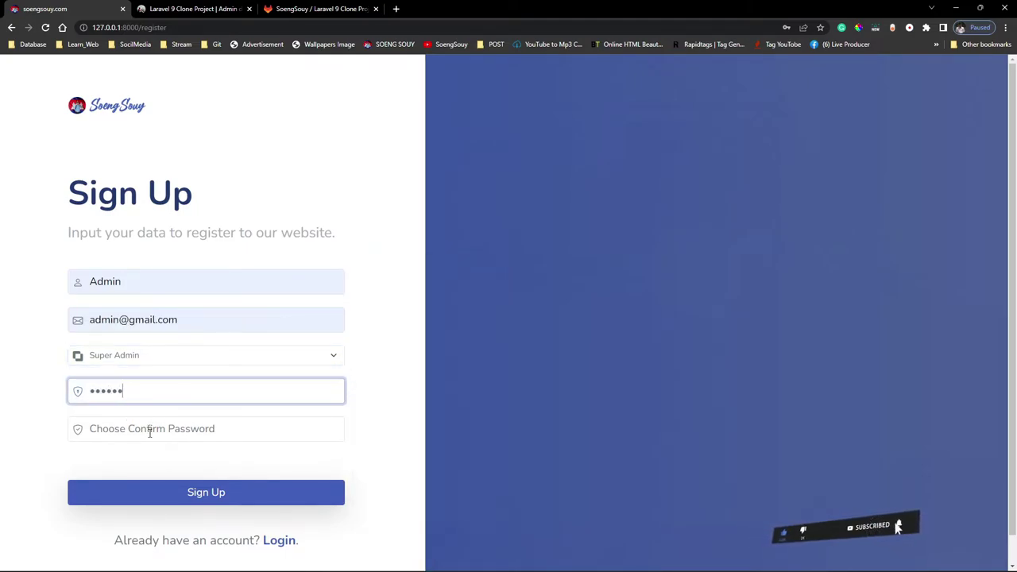
type("78")
left_click(135, 428)
type("1234")
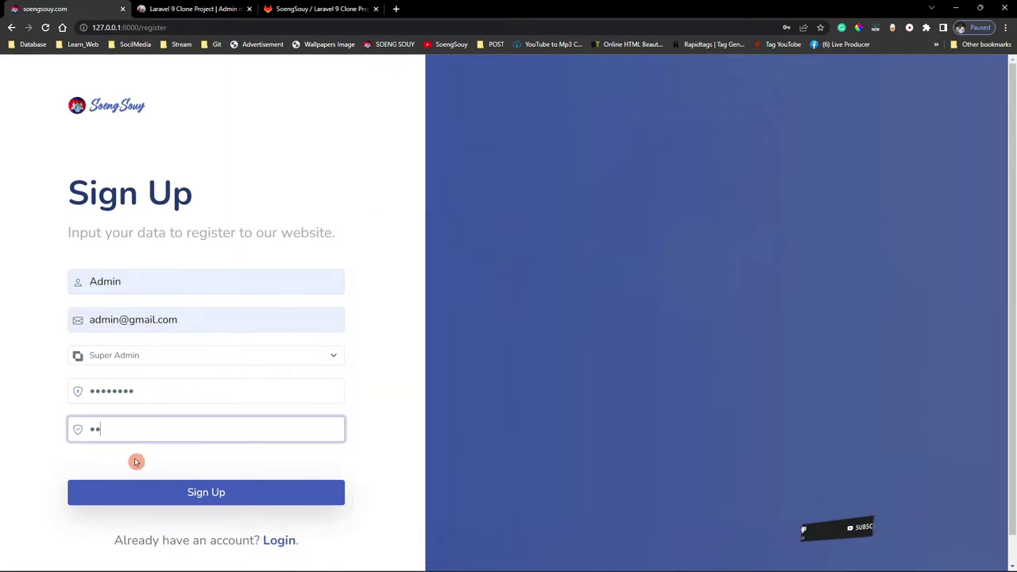
left_click(158, 493)
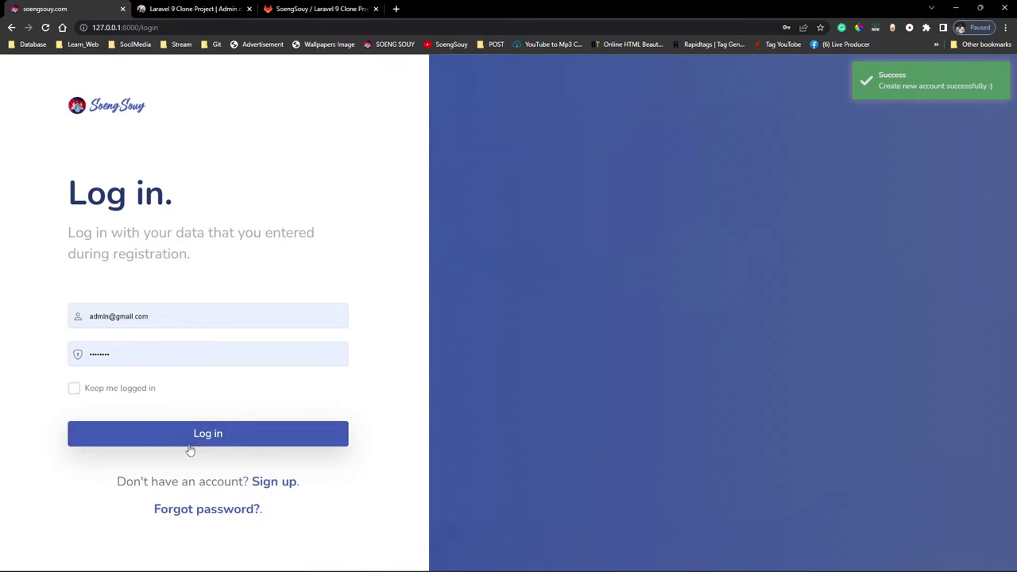
Sign in as admin by trimming the email domain from the login field.
left_click(112, 316)
left_click_drag(111, 316, 125, 338)
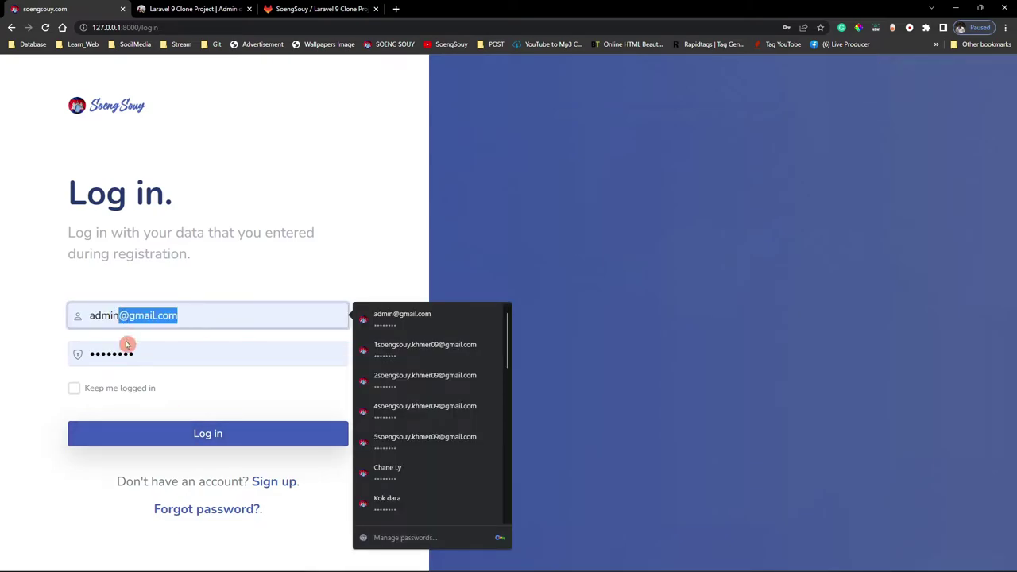
key("BackSpace")
left_click(106, 439)
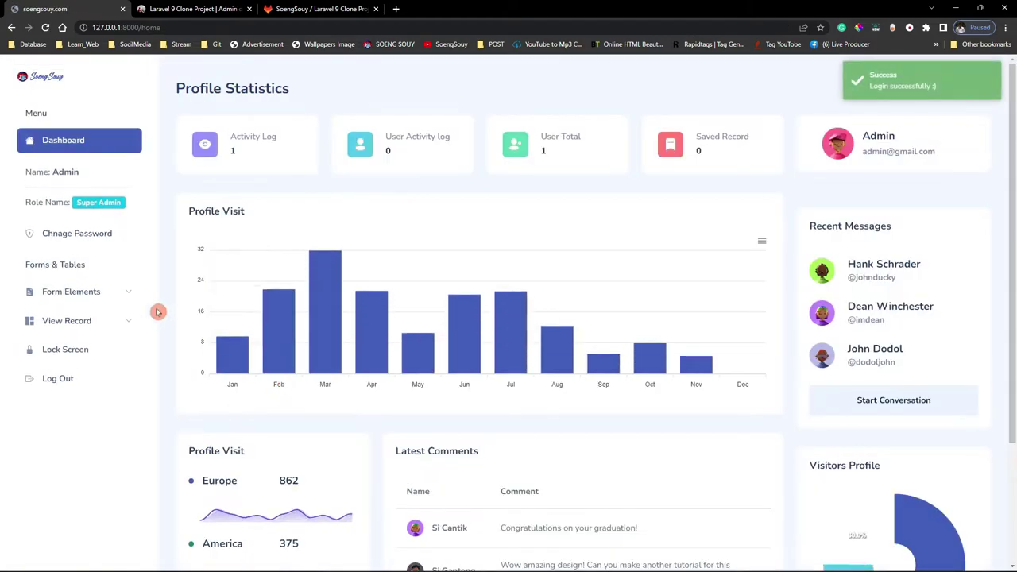
Scroll through the Profile Statistics dashboard and highlight the logged-in user's name.
scroll(612, 334, "down", 1)
scroll(675, 305, "up", 1)
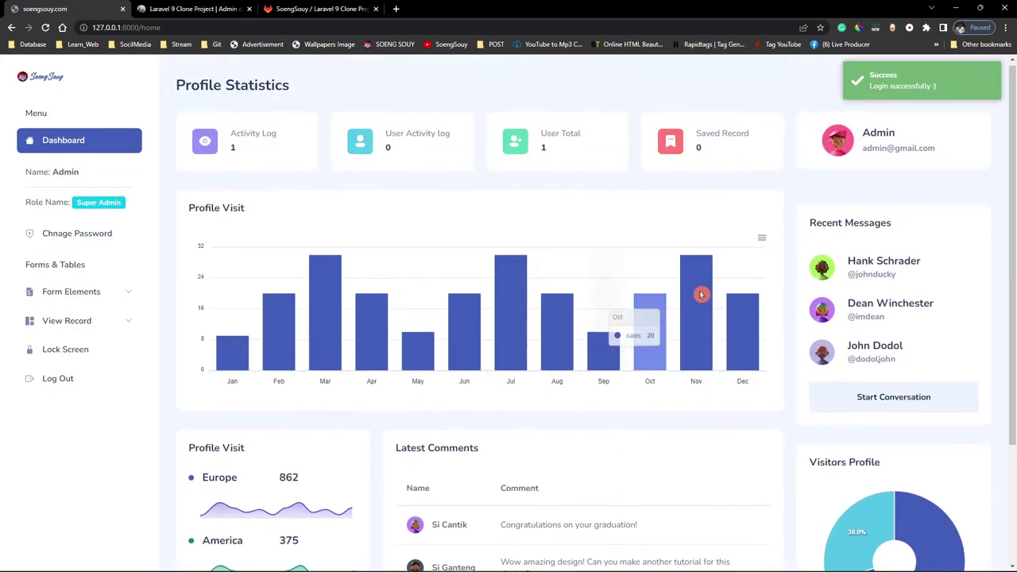
scroll(245, 489, "down", 1)
scroll(245, 489, "down", 2)
scroll(70, 221, "up", 3)
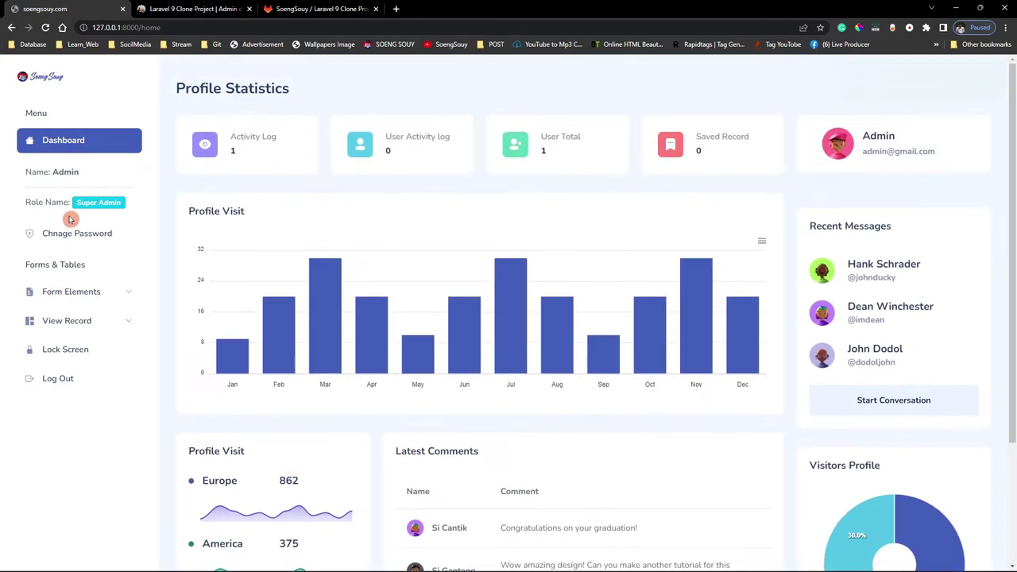
triple_click(49, 176)
left_click(110, 202)
left_click_drag(95, 203, 70, 196)
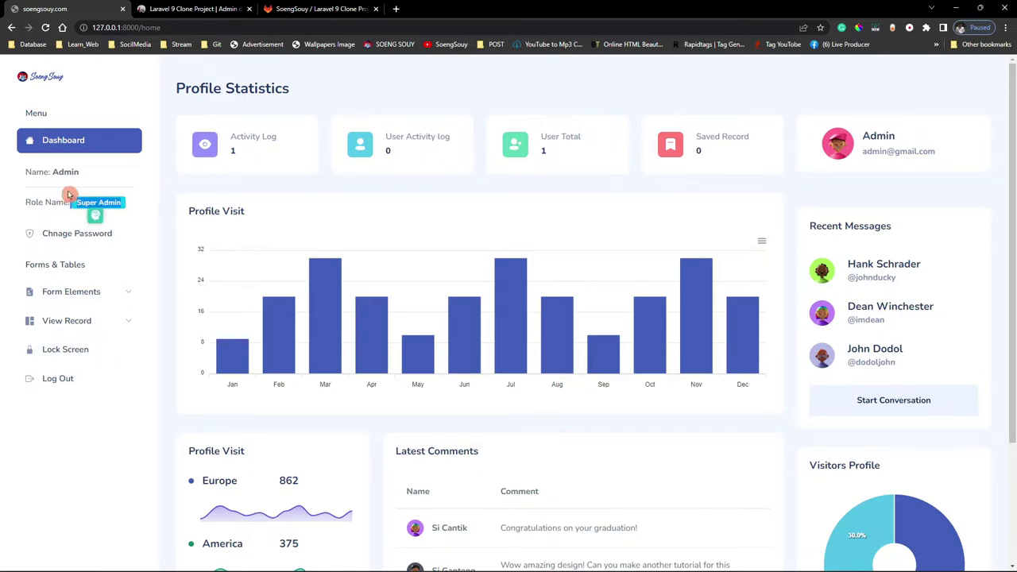
left_click_drag(62, 131, 80, 161)
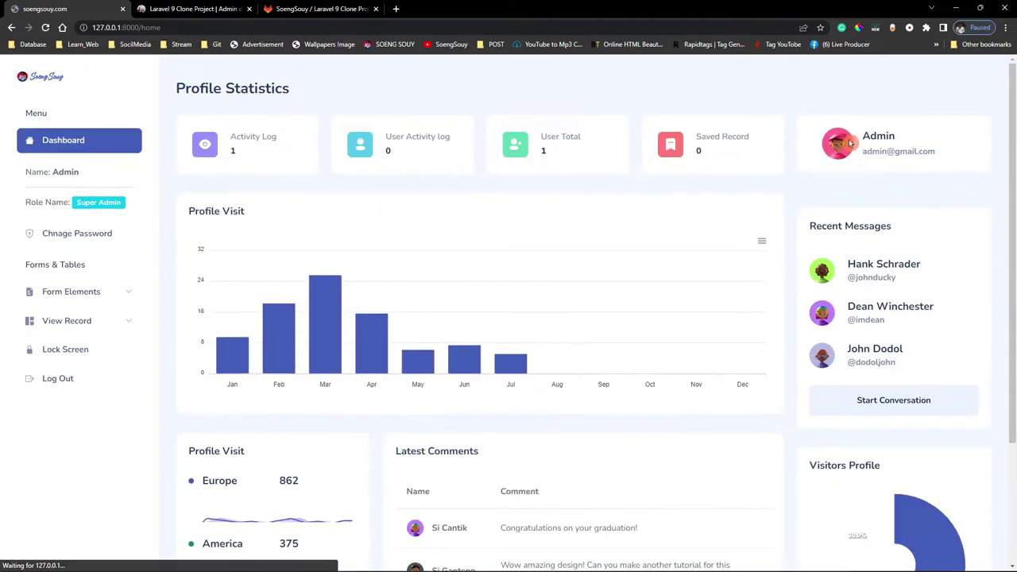
Open and close the profile card twice, then visit Change Password and expand View Record.
left_click(830, 152)
left_click(606, 278)
left_click(866, 159)
left_click(606, 269)
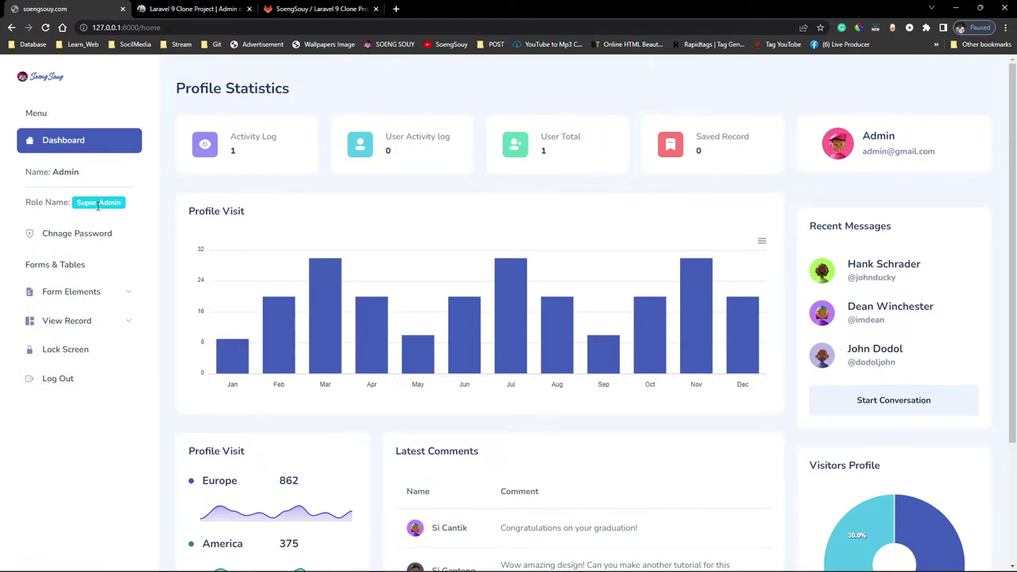
left_click(65, 250)
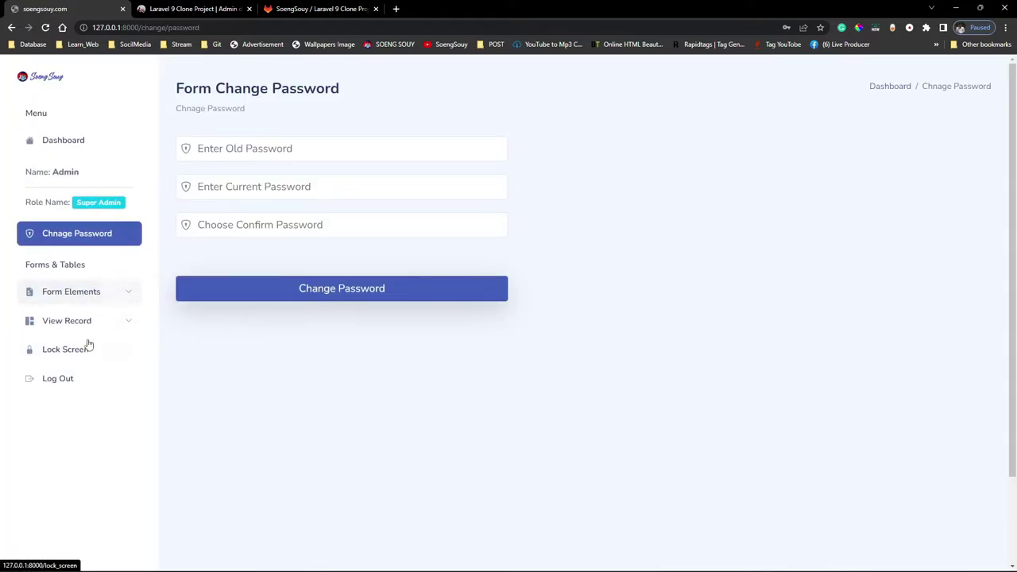
left_click(82, 326)
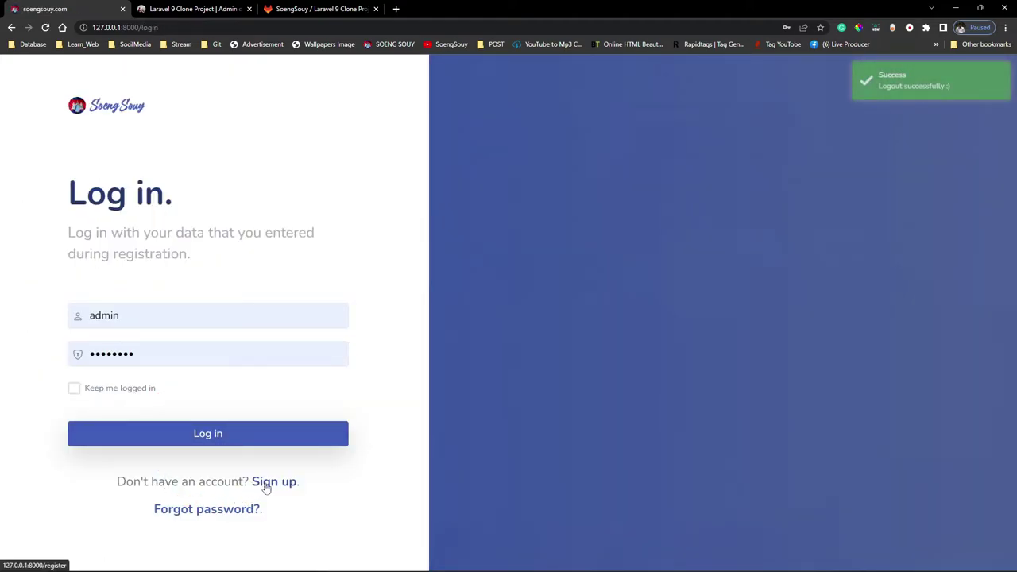
Register a second account with suggested name and email, the Admin role and a password.
left_click(270, 481)
left_click(135, 279)
left_click(139, 329)
left_click(104, 322)
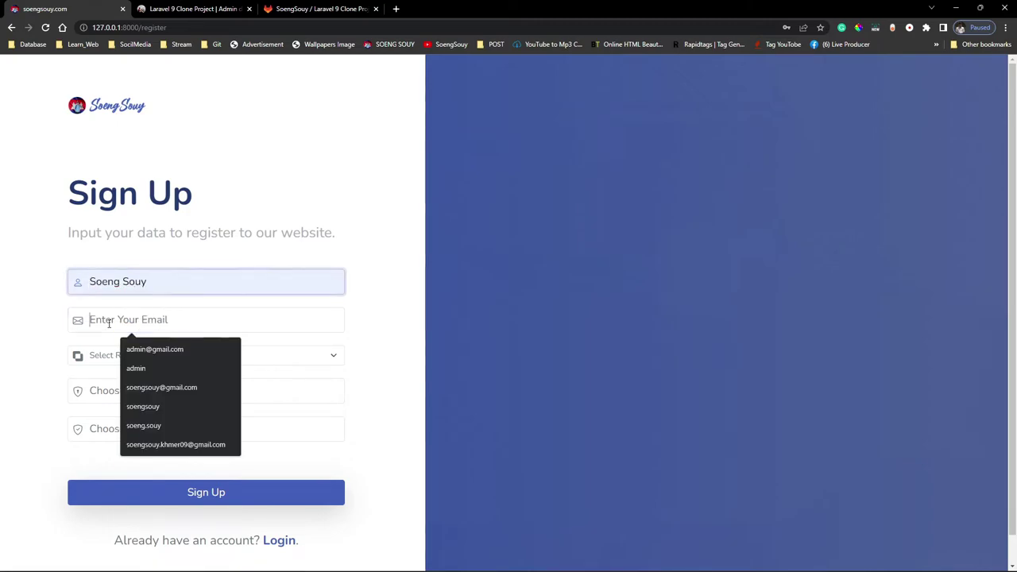
left_click(151, 389)
left_click(134, 359)
left_click(131, 382)
left_click(137, 389)
type("12")
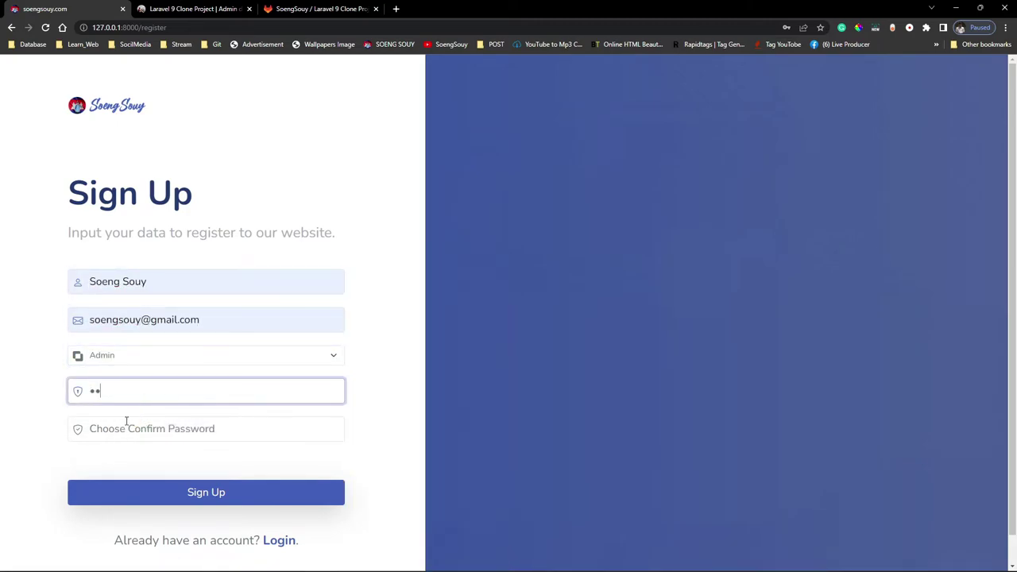
left_click(121, 431)
type("12")
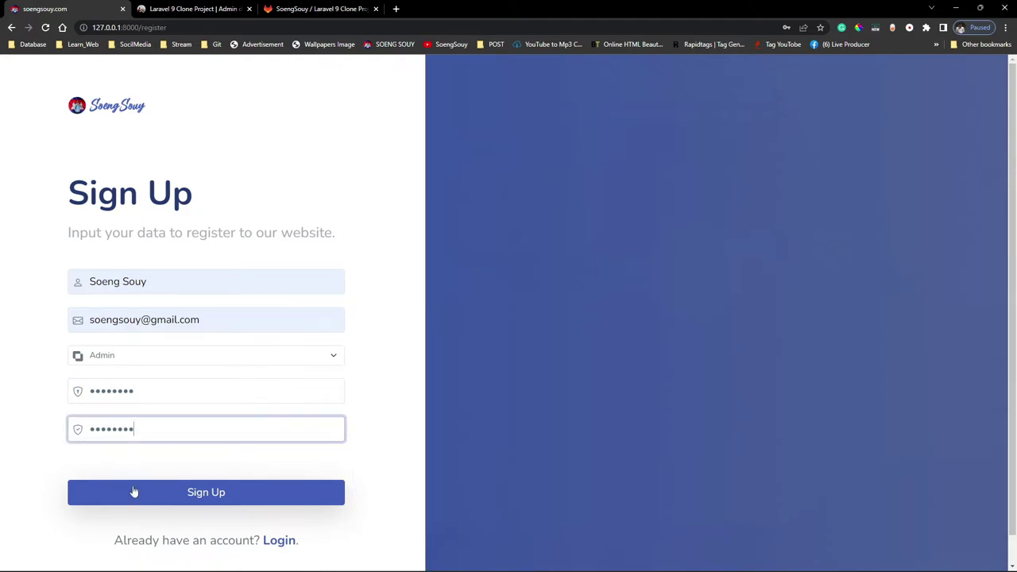
left_click(133, 482)
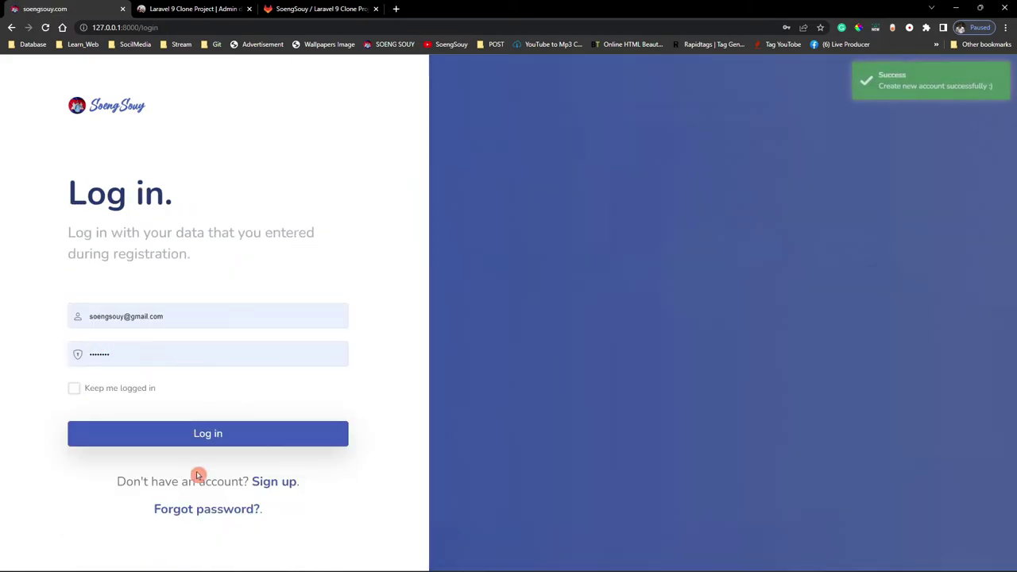
Log in with the new account and open Maintenain > User Control.
left_click_drag(129, 315, 158, 316)
left_click(238, 322)
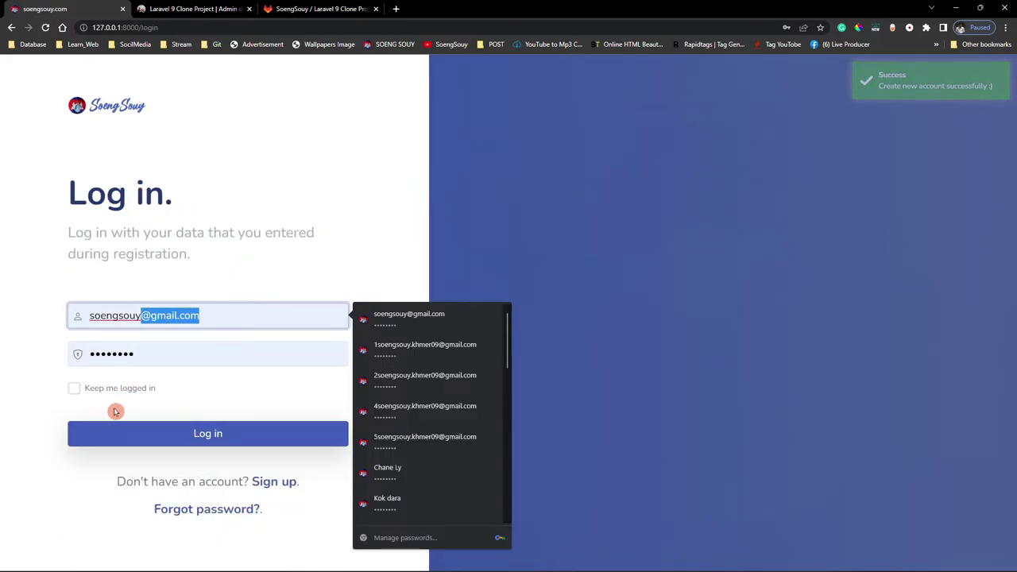
key("BackSpace")
left_click(121, 438)
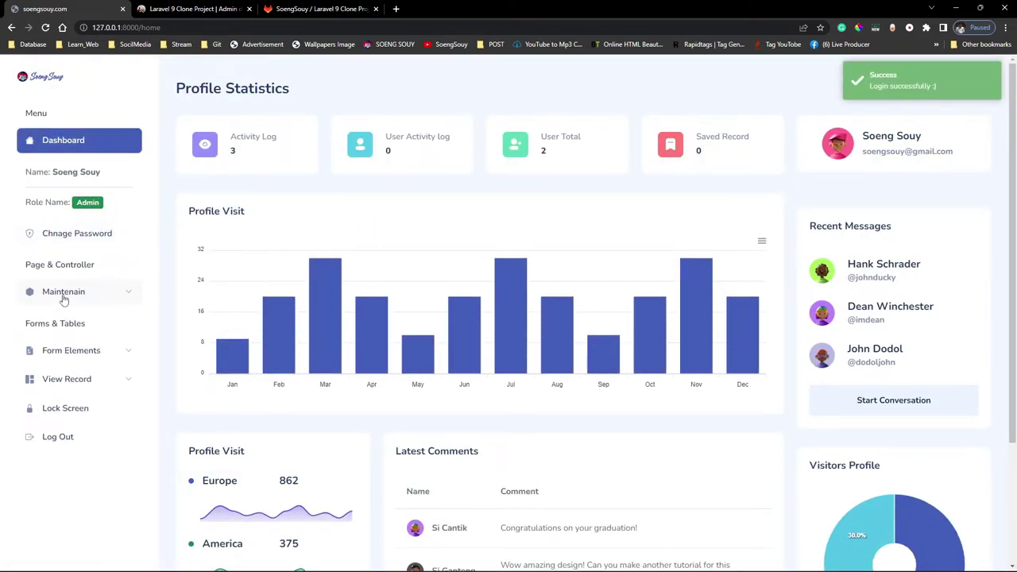
left_click(63, 294)
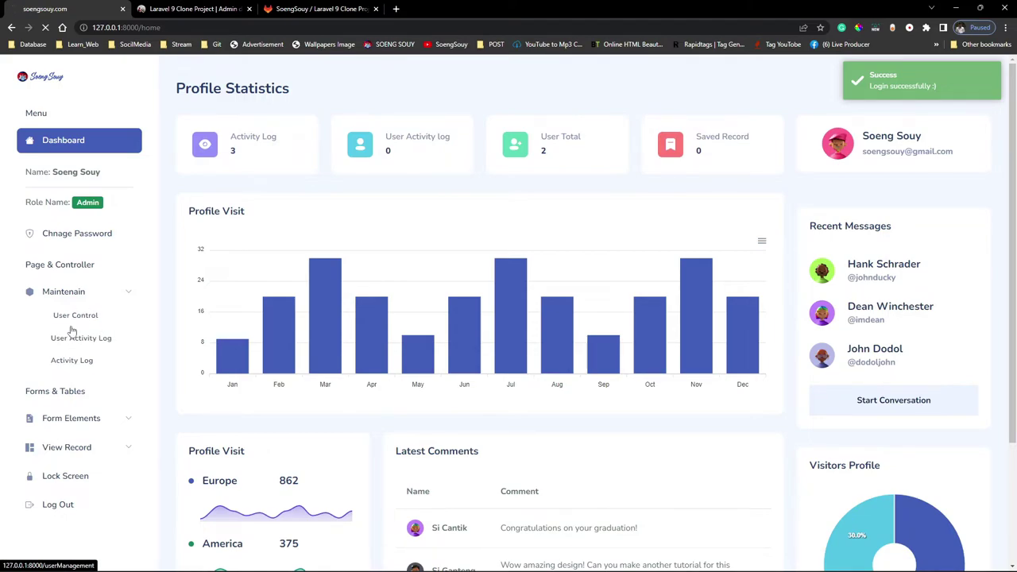
left_click(72, 328)
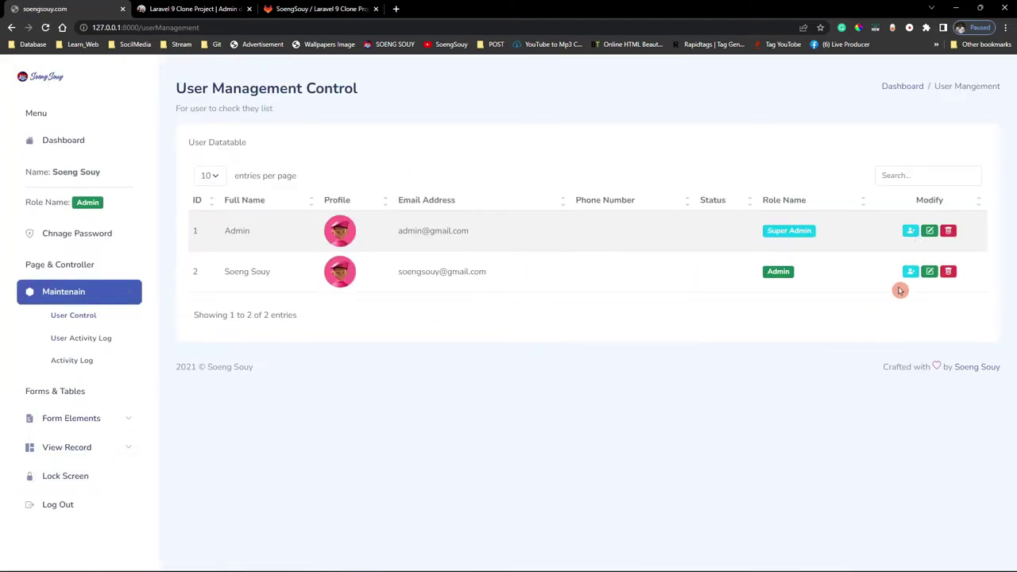
Open row 2's details, fill the mobile number, set Status to Active and keep role Admin.
left_click(913, 273)
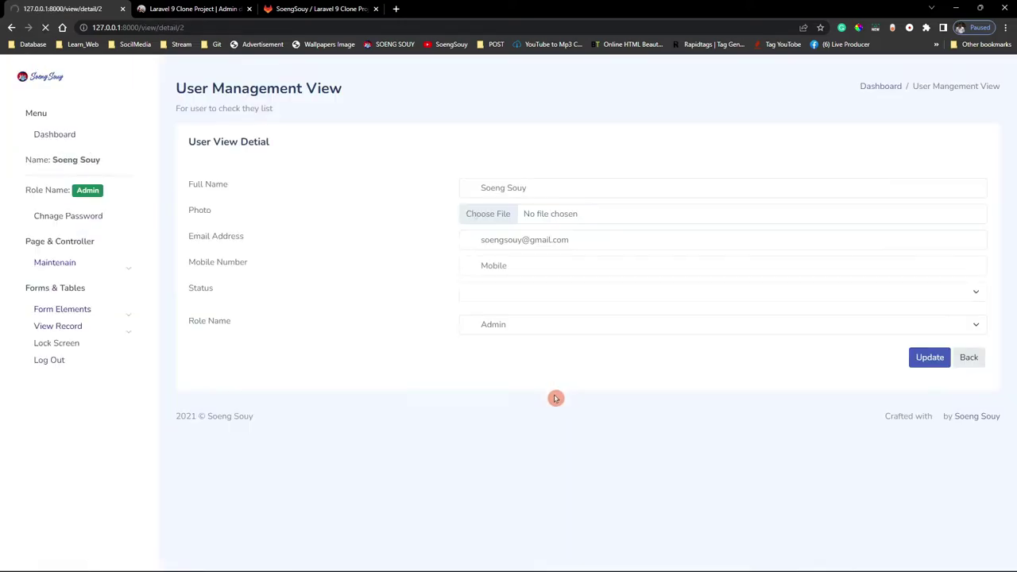
left_click(515, 267)
left_click(521, 293)
left_click(512, 291)
left_click(513, 318)
left_click(513, 326)
left_click(514, 329)
Attach IMG_20221017_200913_36411 copy.png as the photo, update, then return to the user list.
left_click(565, 215)
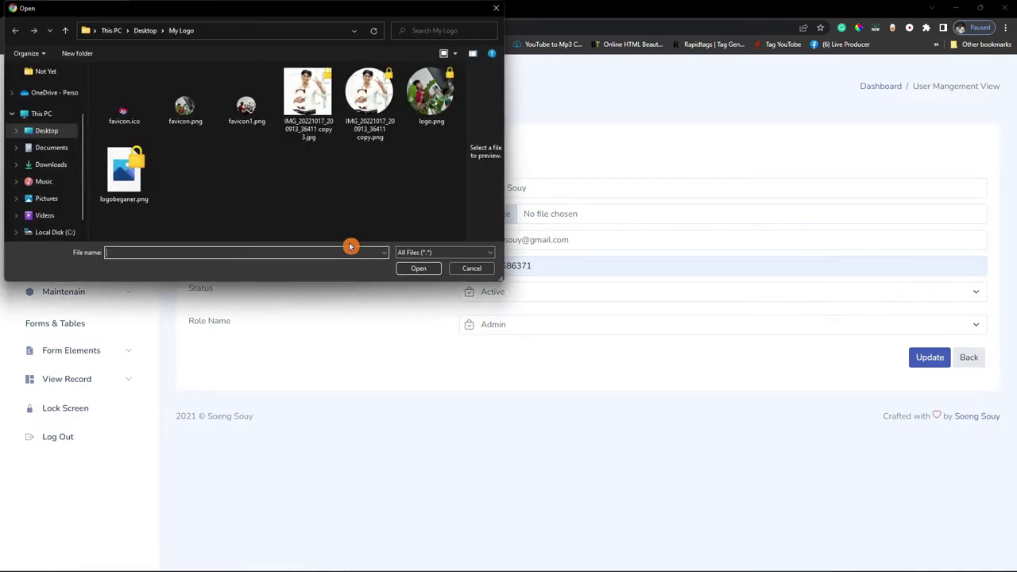
double_click(368, 101)
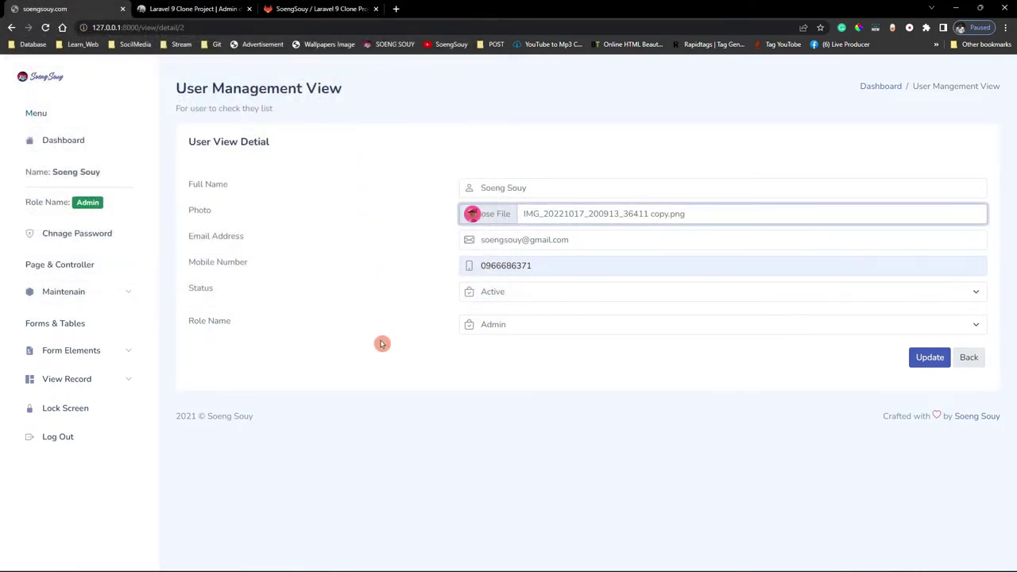
left_click(919, 362)
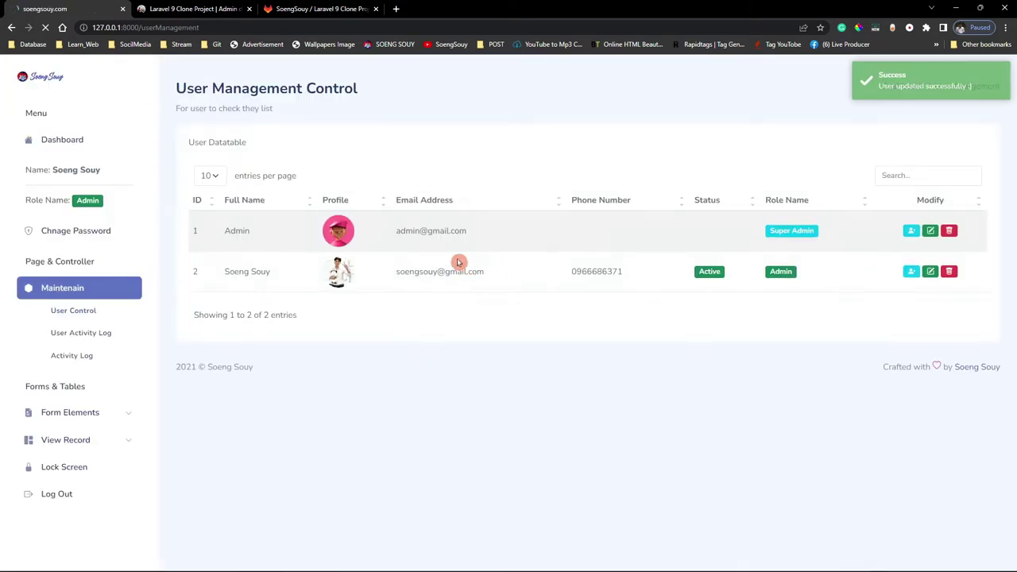
left_click(929, 271)
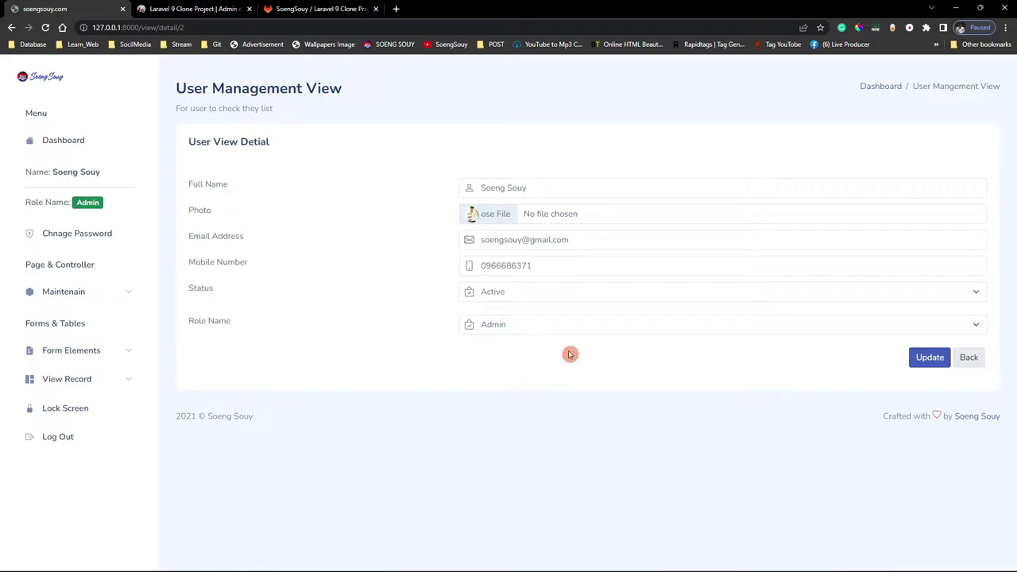
left_click(958, 361)
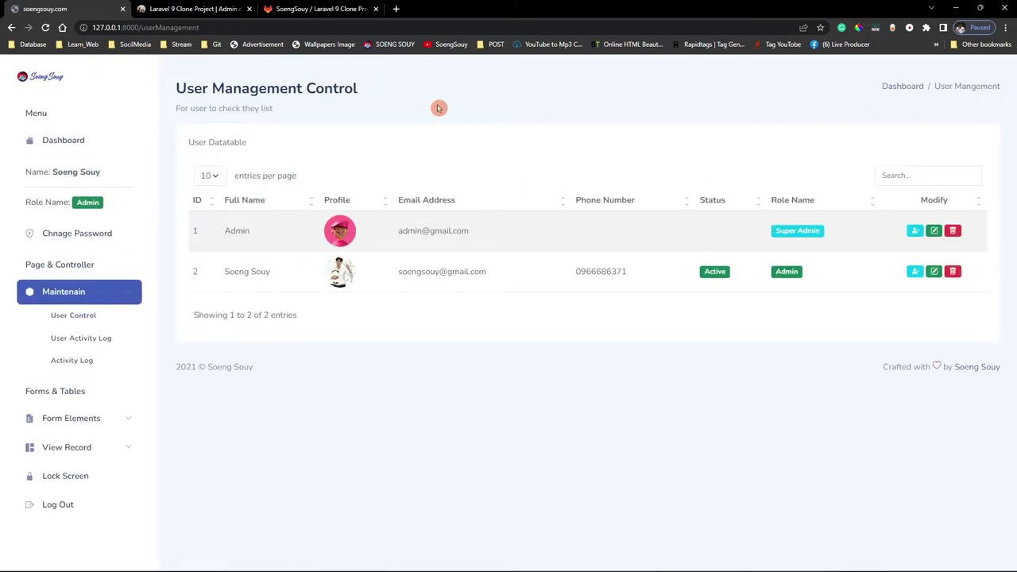
Submit the Change Password form with empty fields from the dashboard home.
left_click(40, 90)
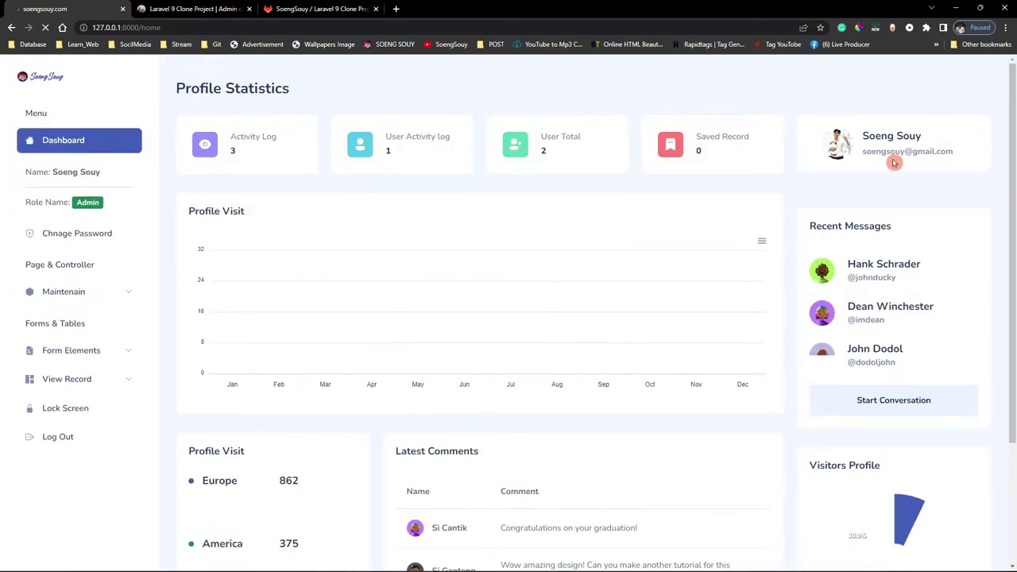
left_click(69, 235)
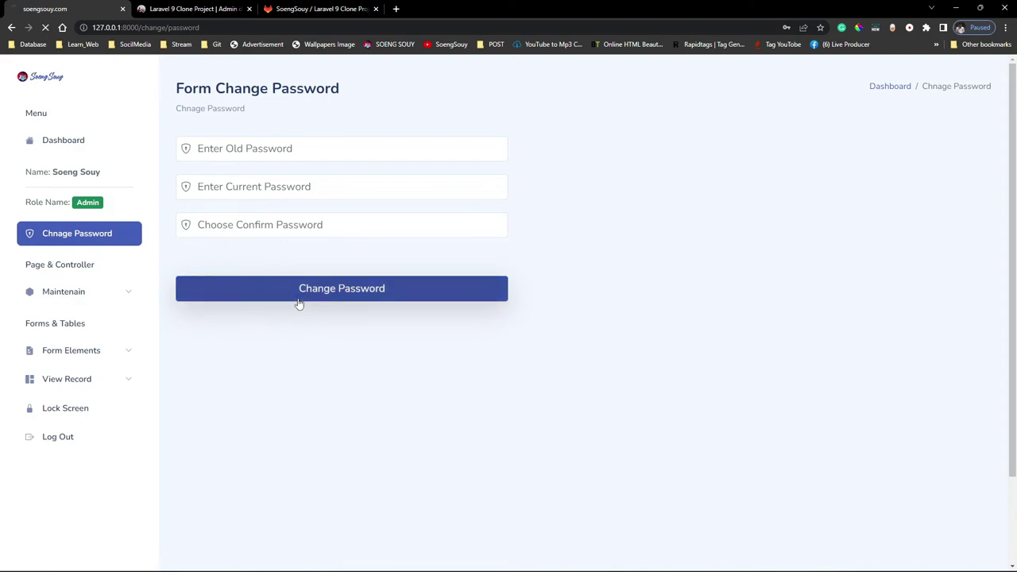
left_click(297, 314)
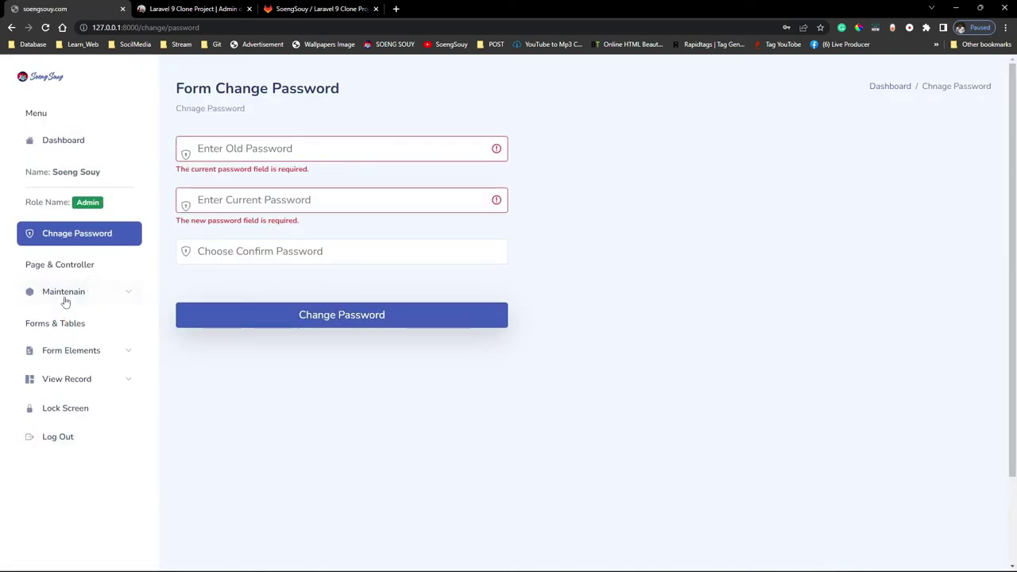
Open Form Elements > Staff Input and fill full name, Male gender, email and mobile number.
left_click(75, 350)
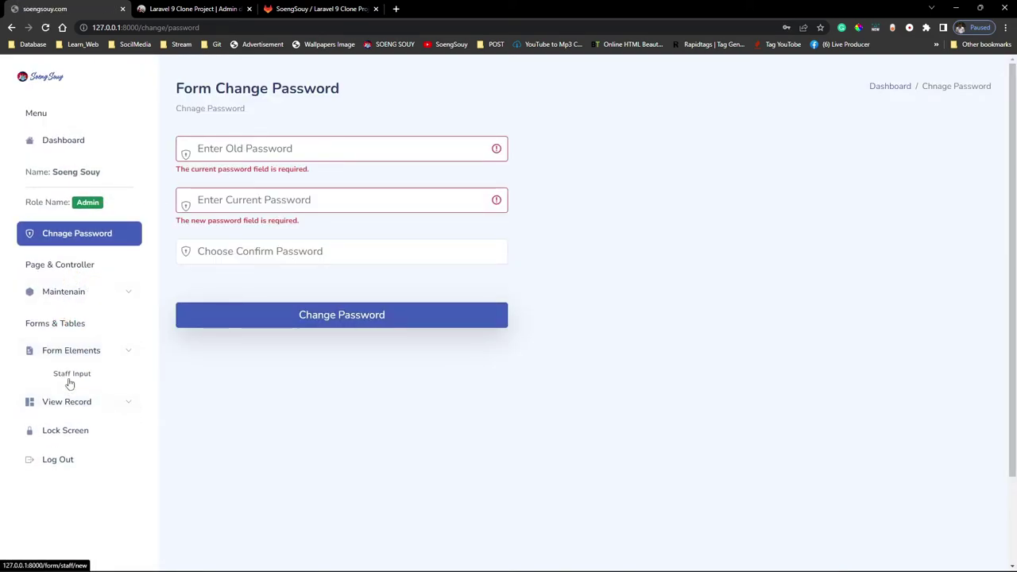
left_click(558, 187)
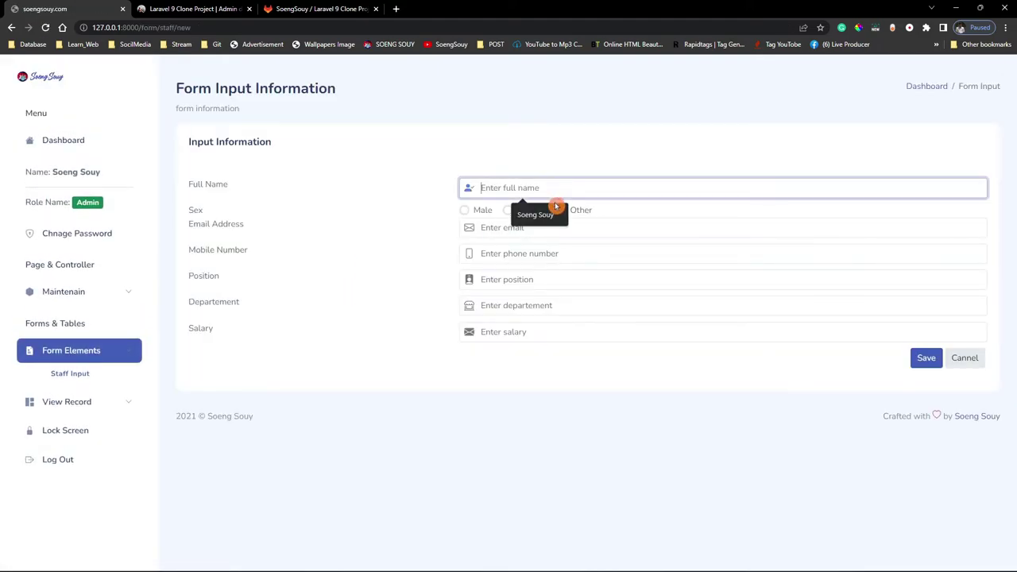
left_click(526, 224)
left_click(482, 213)
left_click(495, 230)
left_click(551, 251)
left_click(520, 256)
left_click(532, 279)
Set position Designer, department Application Development, salary 1200, save, and open the staff list.
left_click(529, 278)
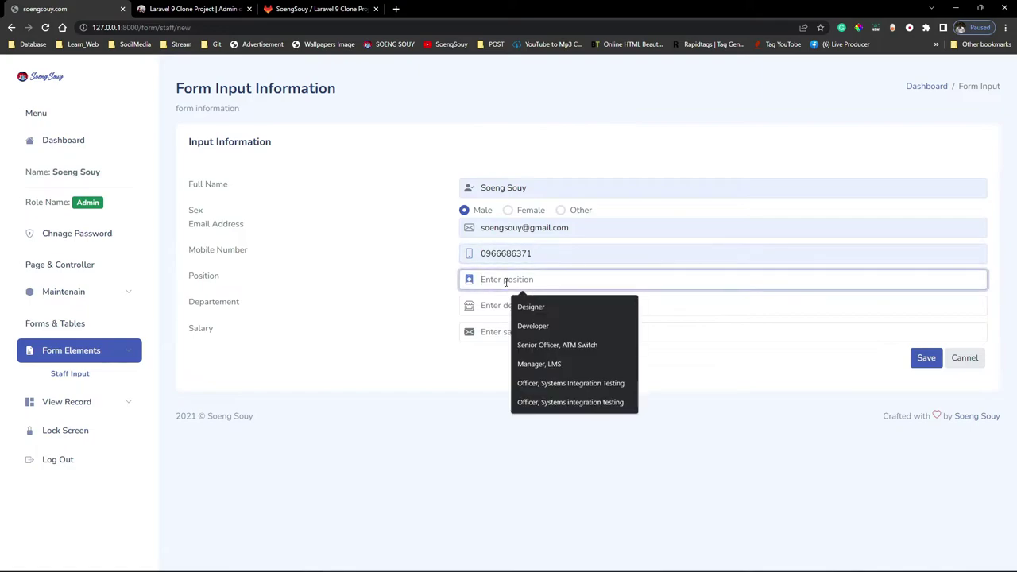
left_click(526, 305)
left_click(514, 308)
left_click(526, 336)
left_click(511, 332)
type("1200")
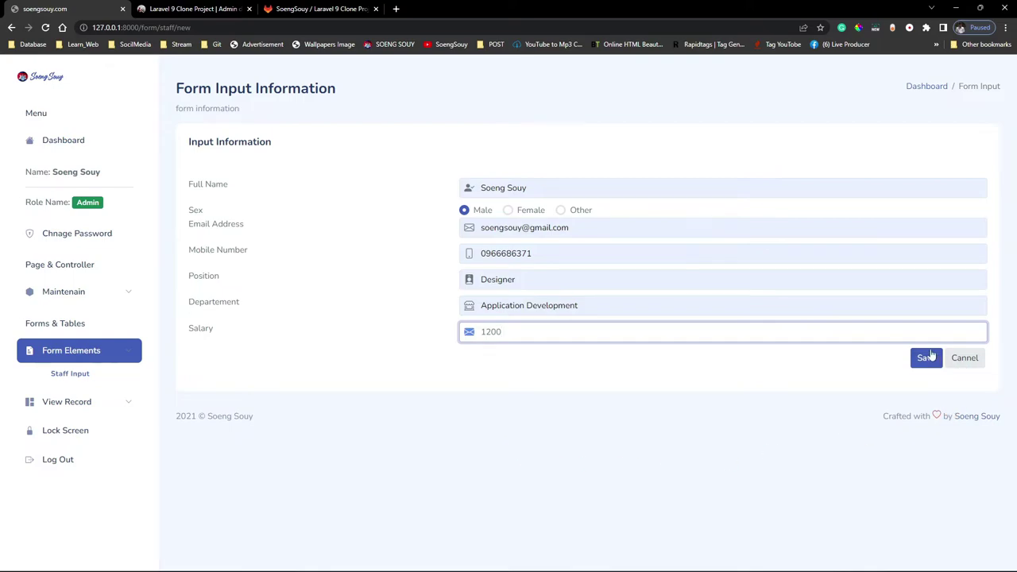
left_click(931, 355)
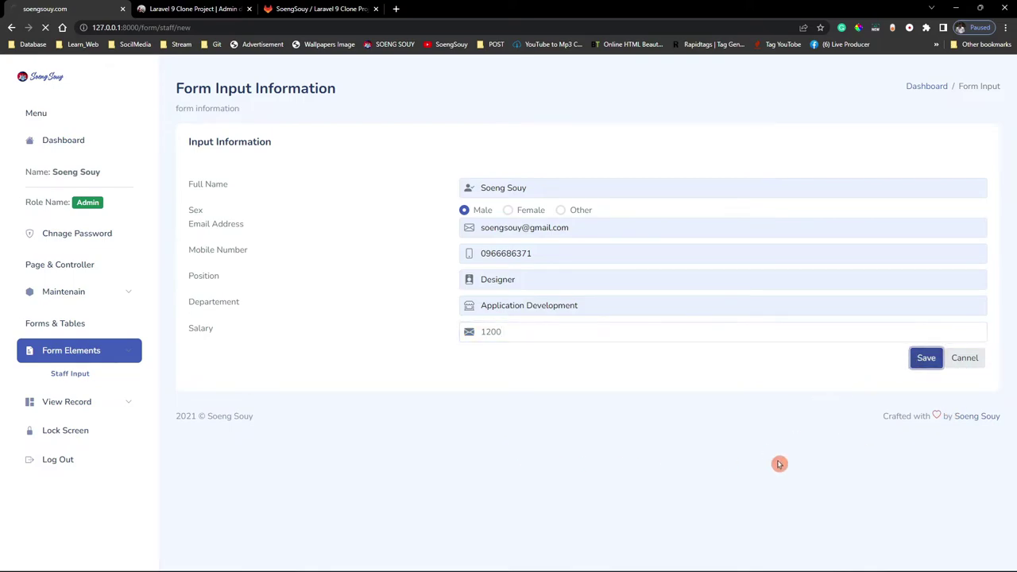
left_click(80, 401)
left_click(71, 422)
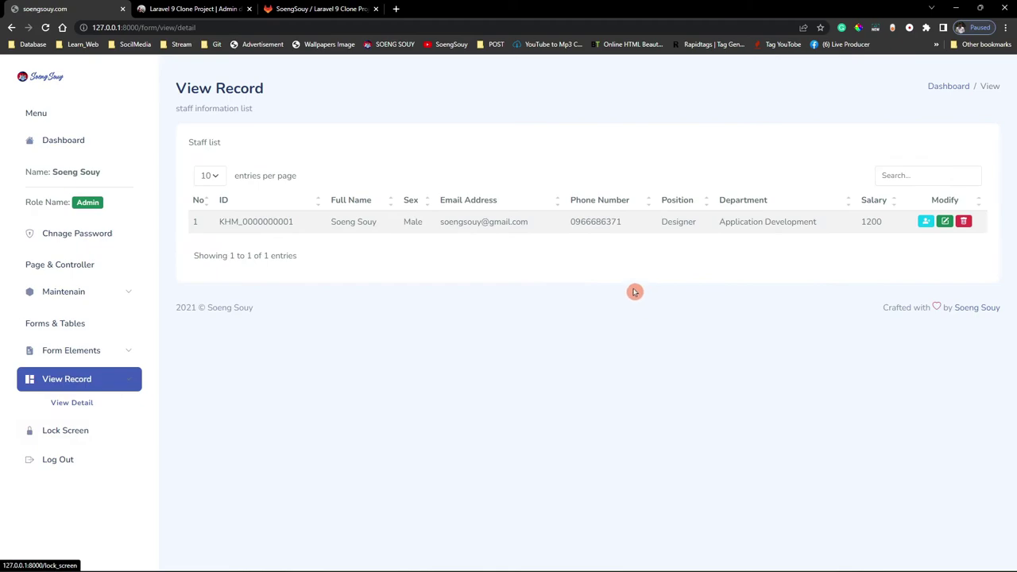
Open the staff record's detail form, return to the staff list, and highlight its ID.
left_click(946, 224)
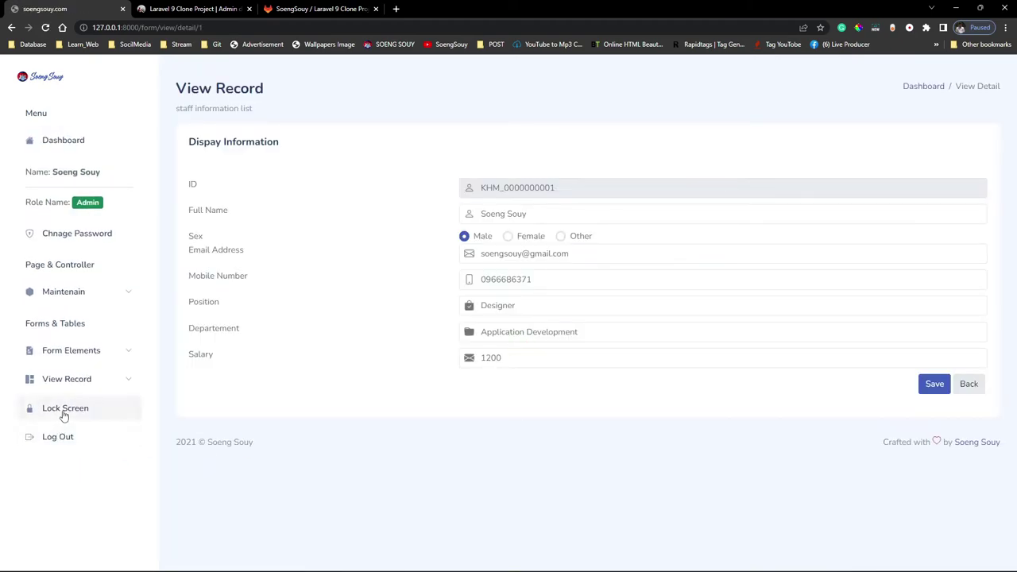
left_click(67, 381)
left_click(69, 403)
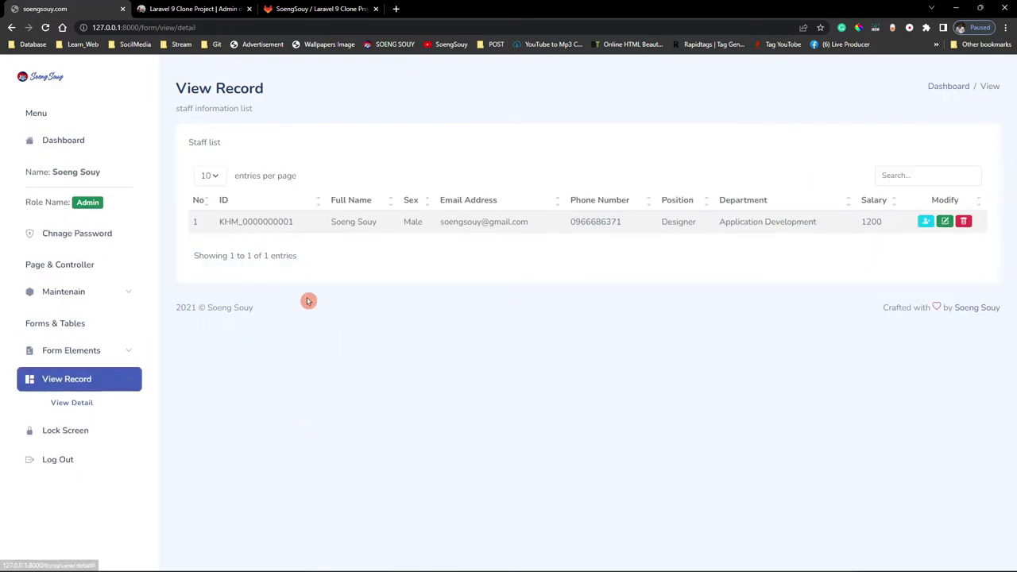
left_click_drag(216, 226, 307, 221)
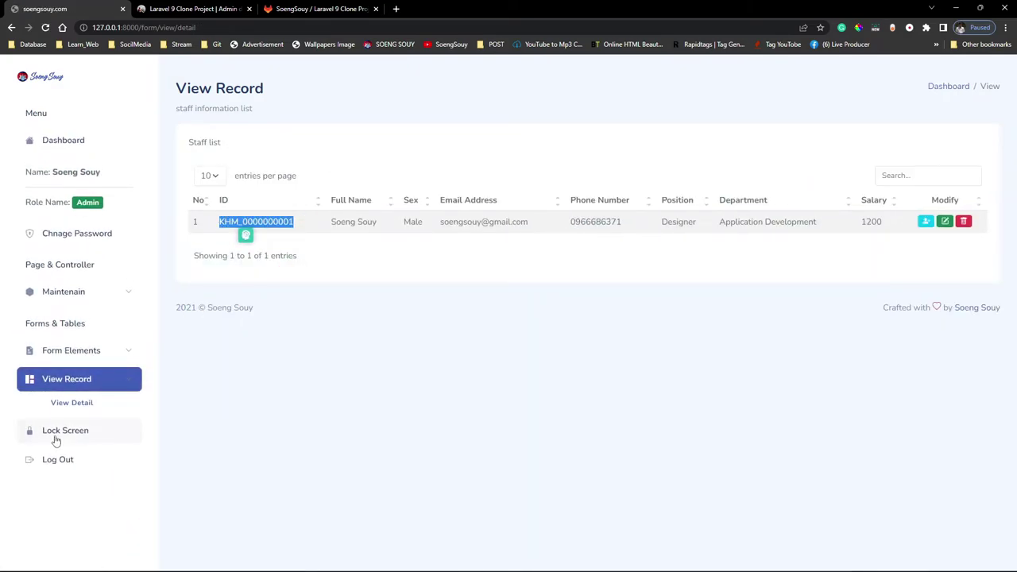
Open Maintenain > Activity Log and review the first two entries' dates and times.
left_click(65, 294)
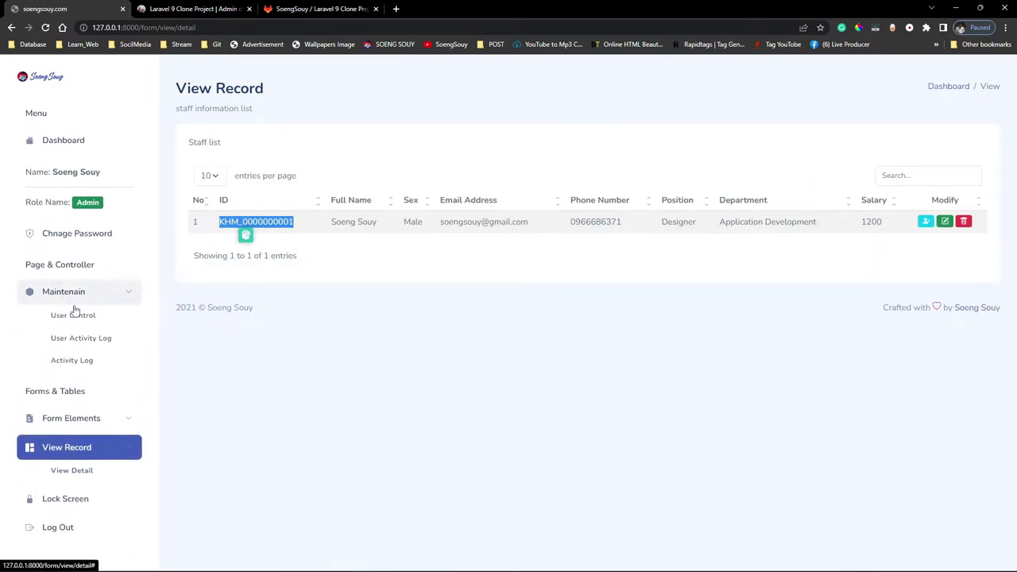
left_click(90, 360)
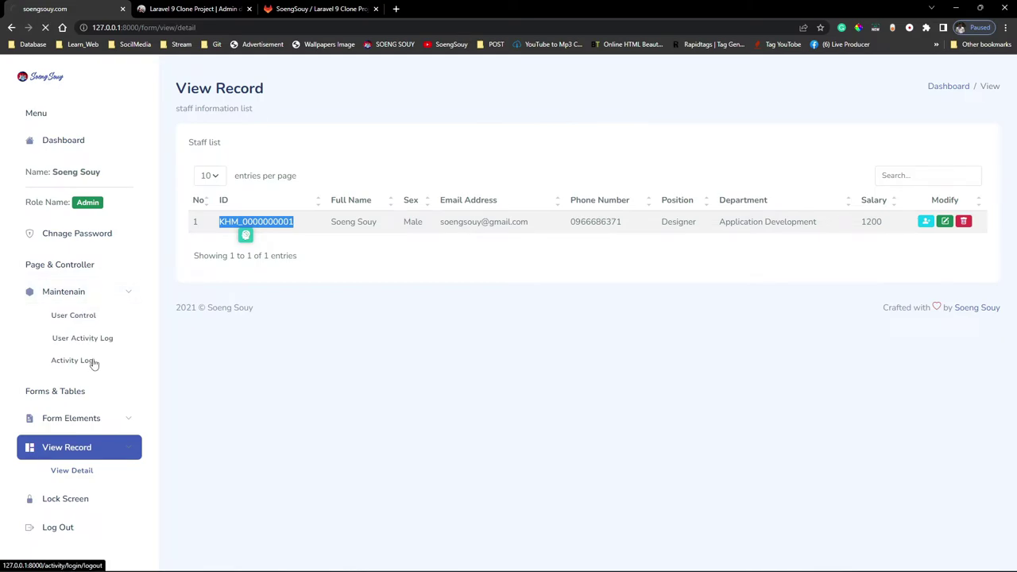
left_click(83, 340)
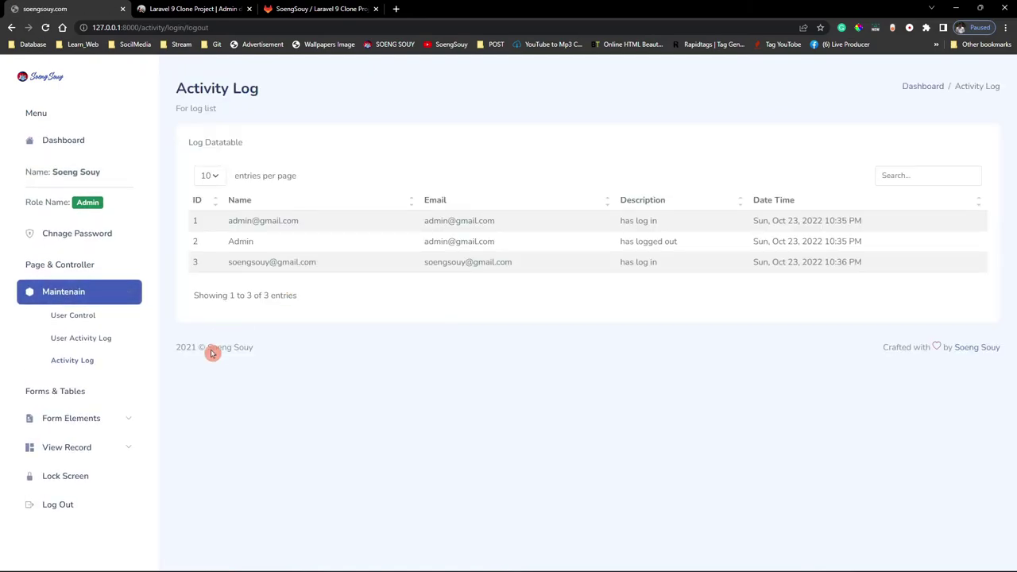
left_click_drag(745, 246, 890, 240)
left_click_drag(740, 221, 855, 220)
left_click(691, 282)
Return to the dashboard home page, then bring Visual Studio Code to the front.
left_click(61, 77)
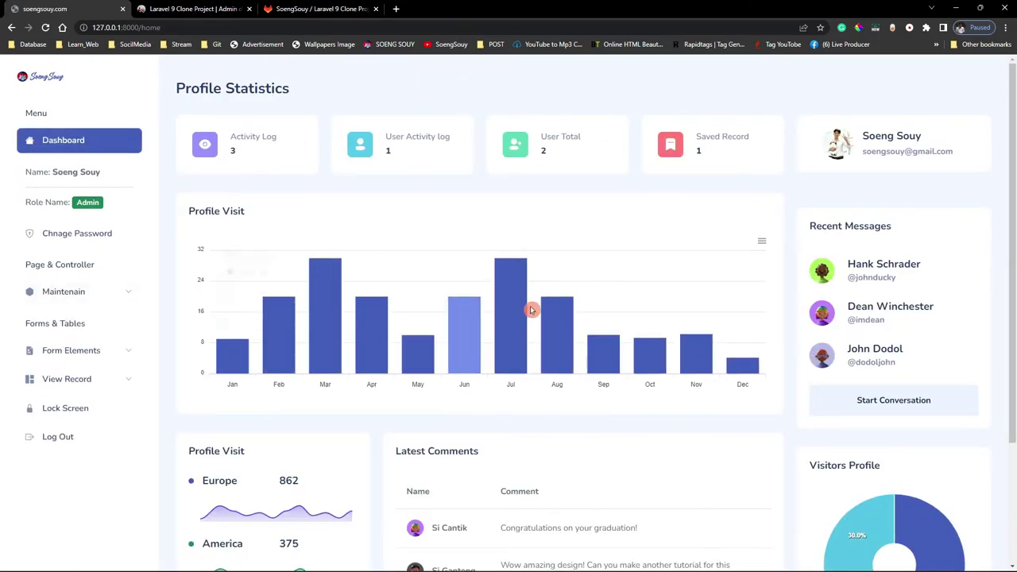
left_click(350, 11)
left_click(199, 9)
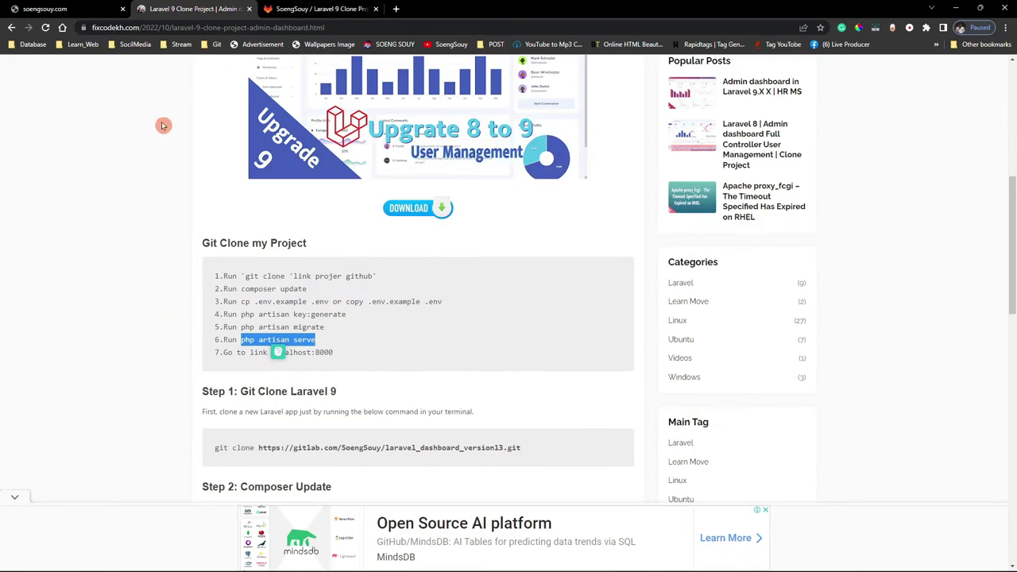
left_click(686, 564)
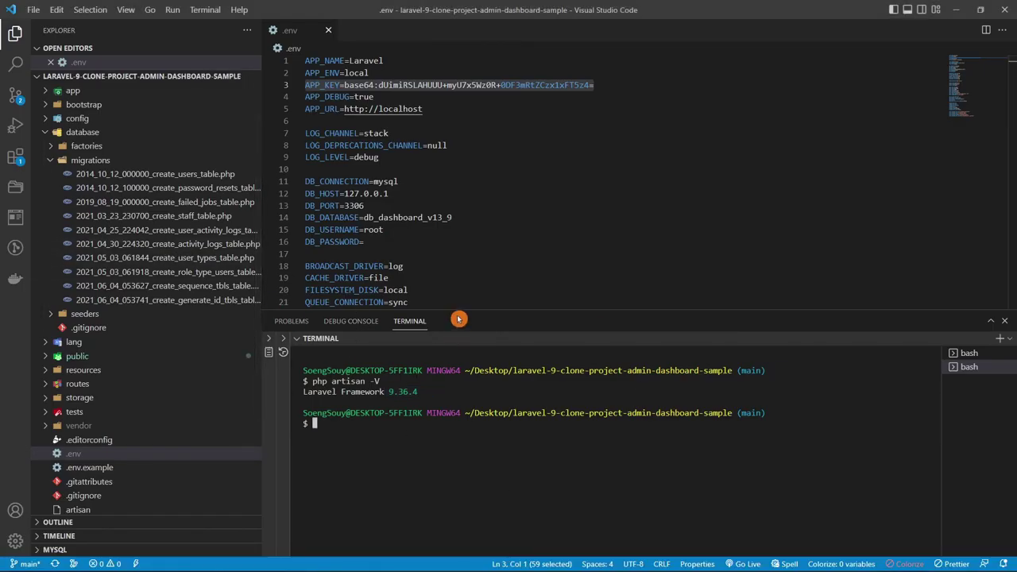
Expand public > images in Explorer and preview the profile photo 213347388.png.
left_click_drag(454, 310, 461, 415)
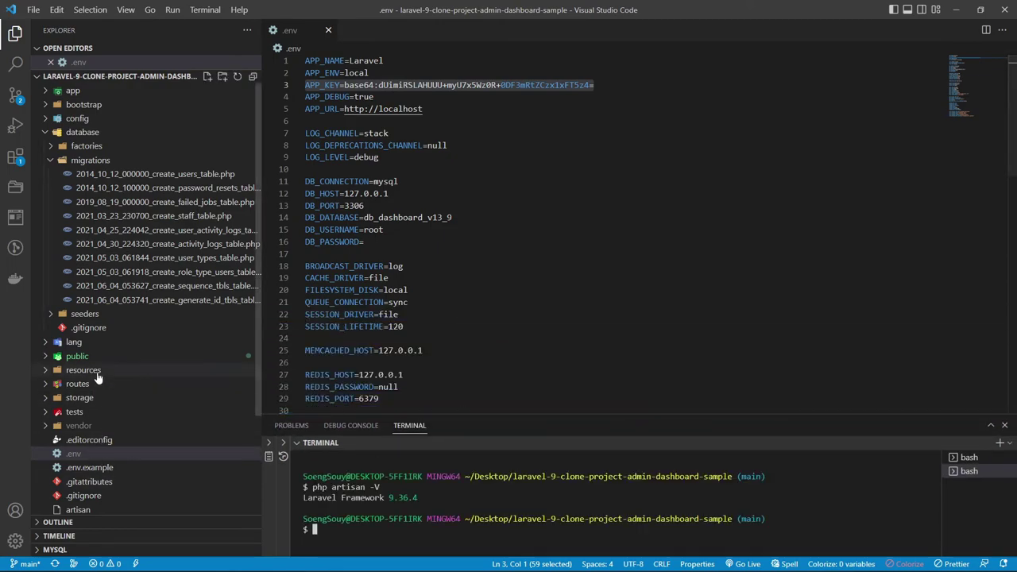
scroll(113, 418, "down", 3)
left_click(76, 229)
scroll(111, 328, "down", 2)
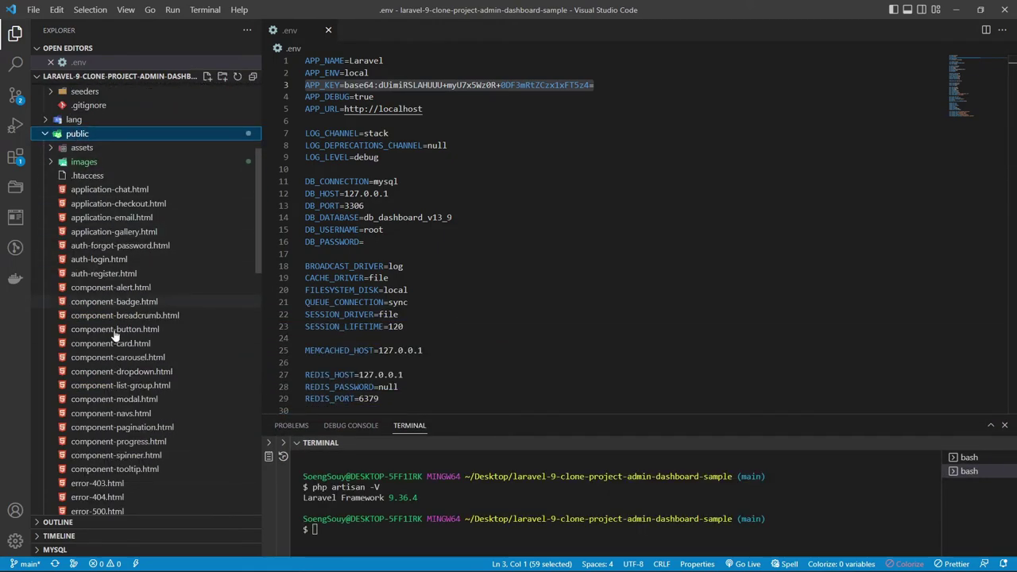
left_click(83, 162)
left_click(117, 176)
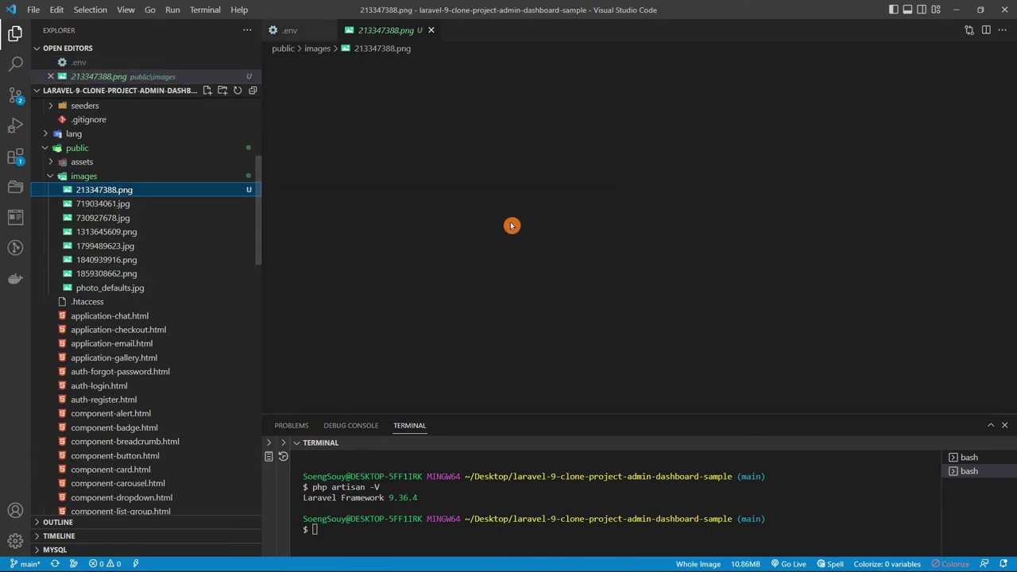
scroll(167, 280, "down", 2)
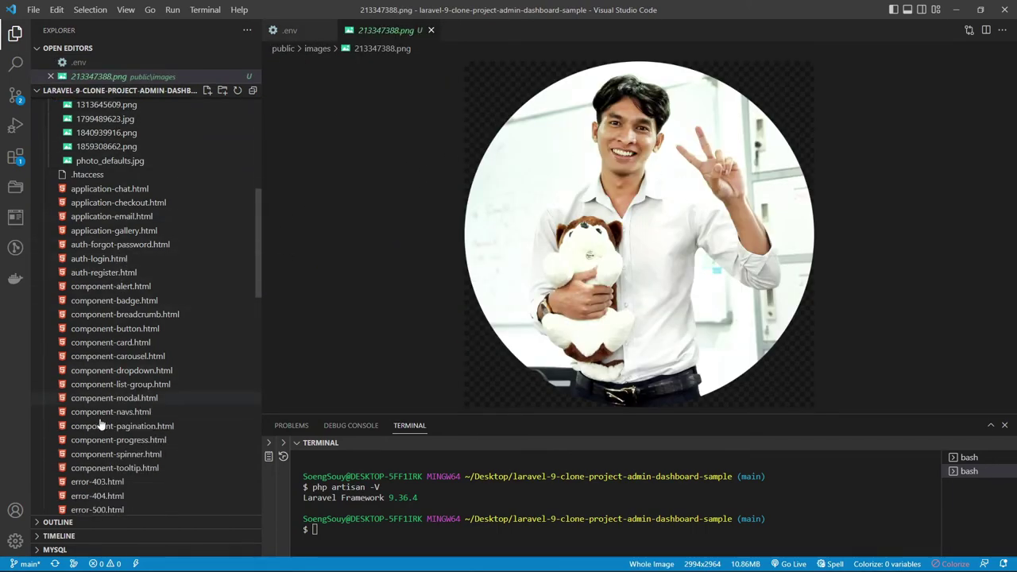
scroll(80, 341, "up", 4)
Collapse public and database, then open resources/views/sidebar/sidebar.blade.php and scroll through its markup.
left_click(44, 244)
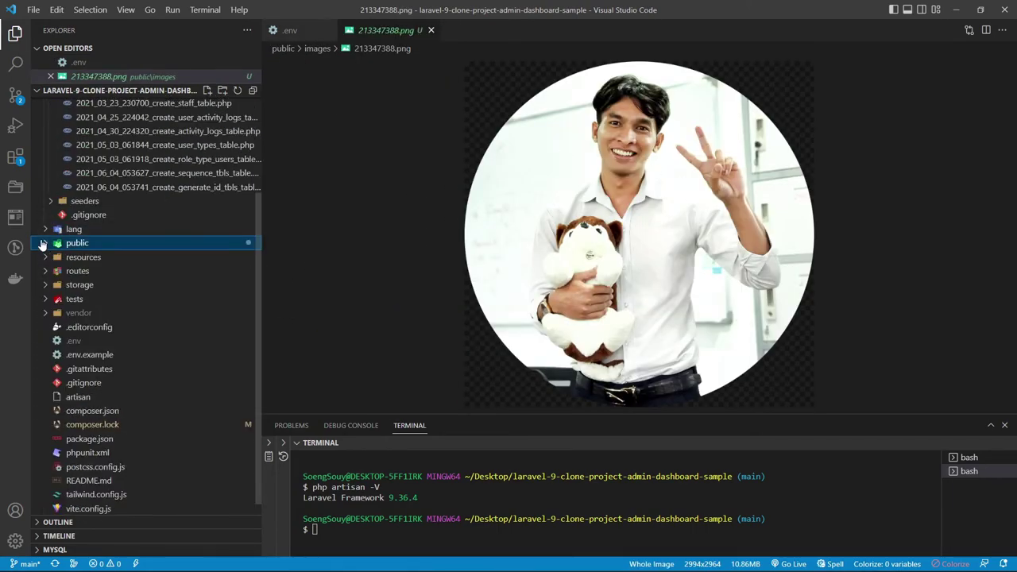
scroll(109, 334, "up", 3)
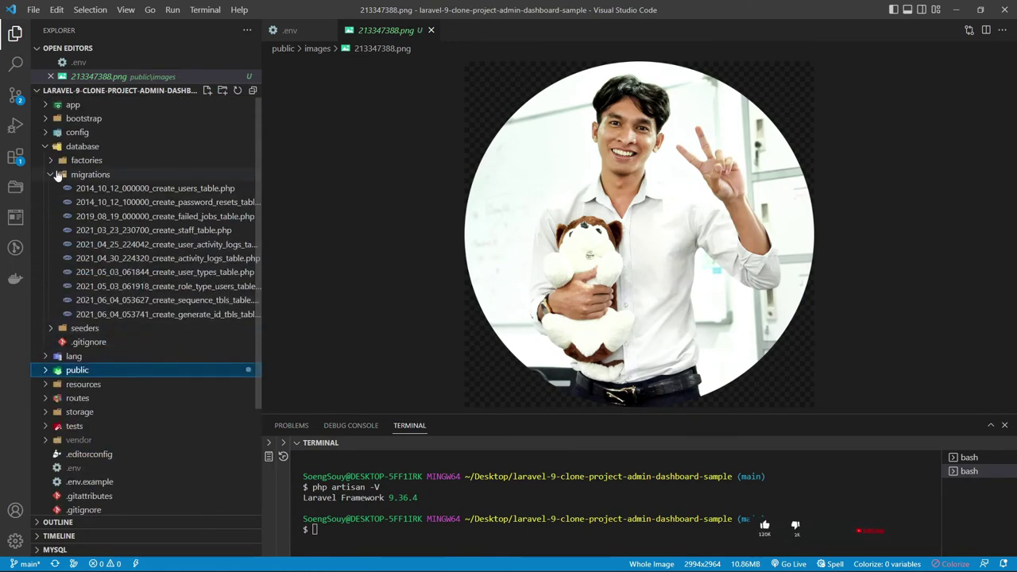
left_click(46, 147)
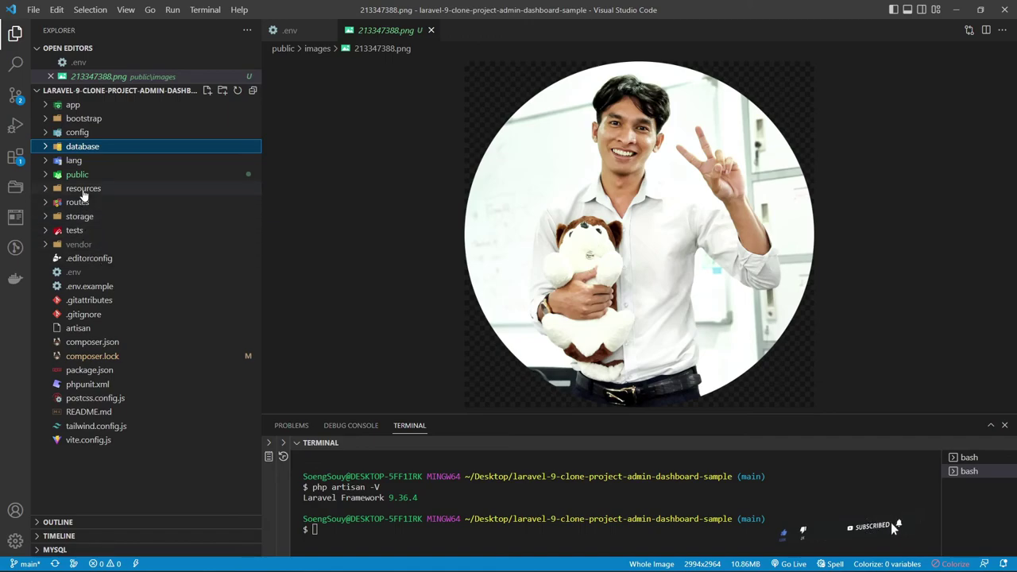
left_click(83, 190)
left_click(77, 245)
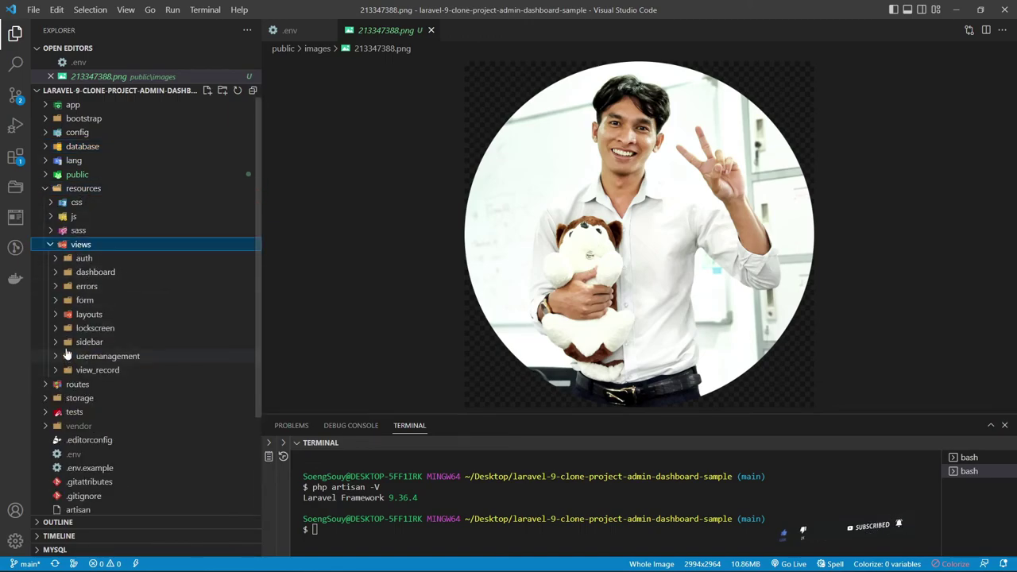
left_click(81, 343)
left_click(103, 356)
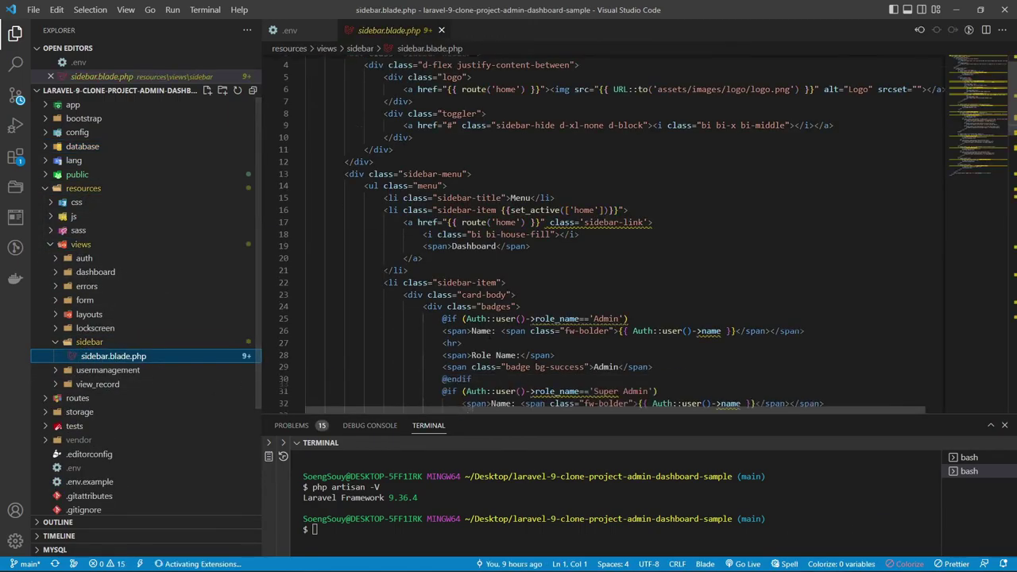
left_click(446, 260)
scroll(604, 231, "down", 15)
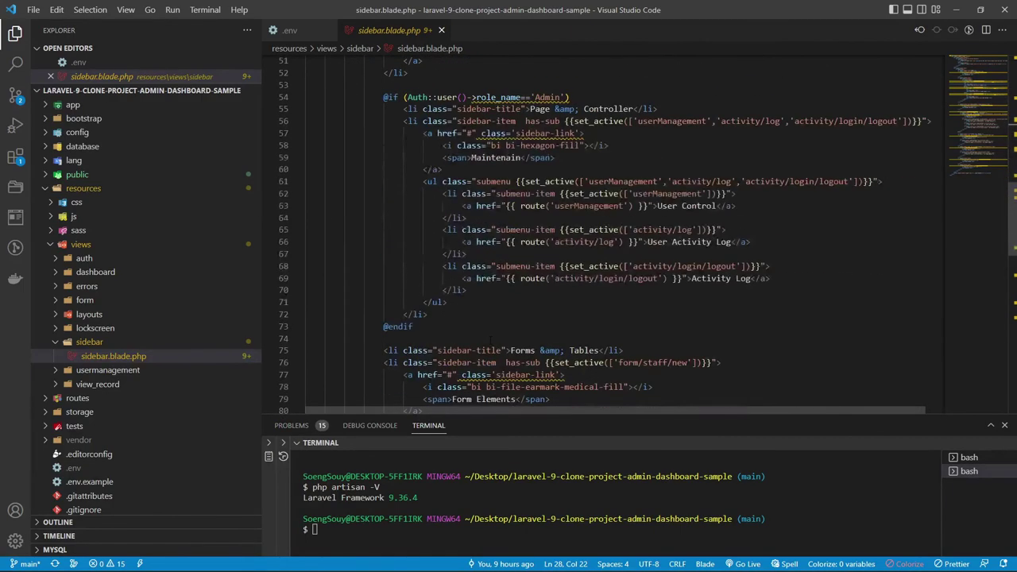
scroll(464, 301, "down", 12)
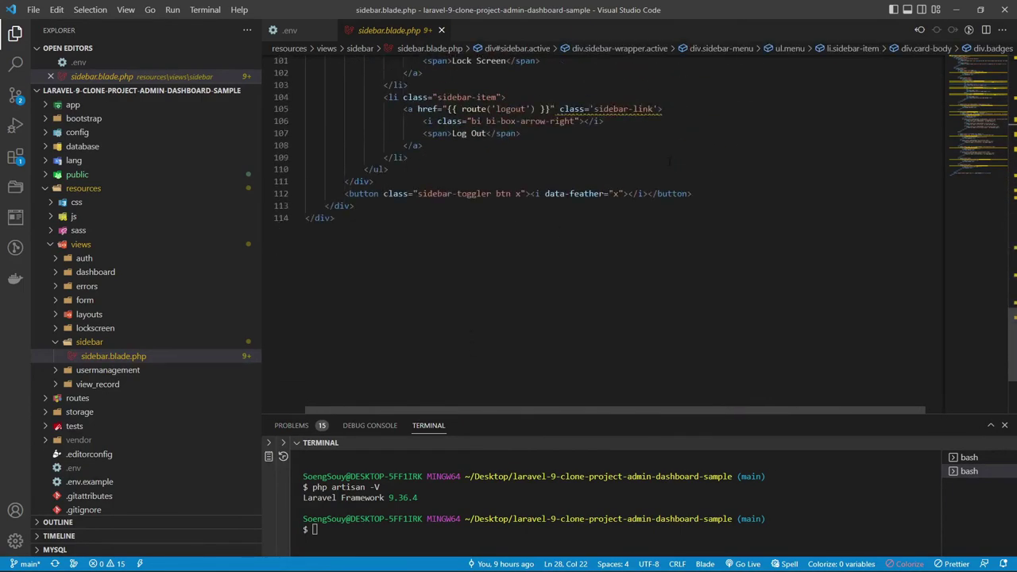